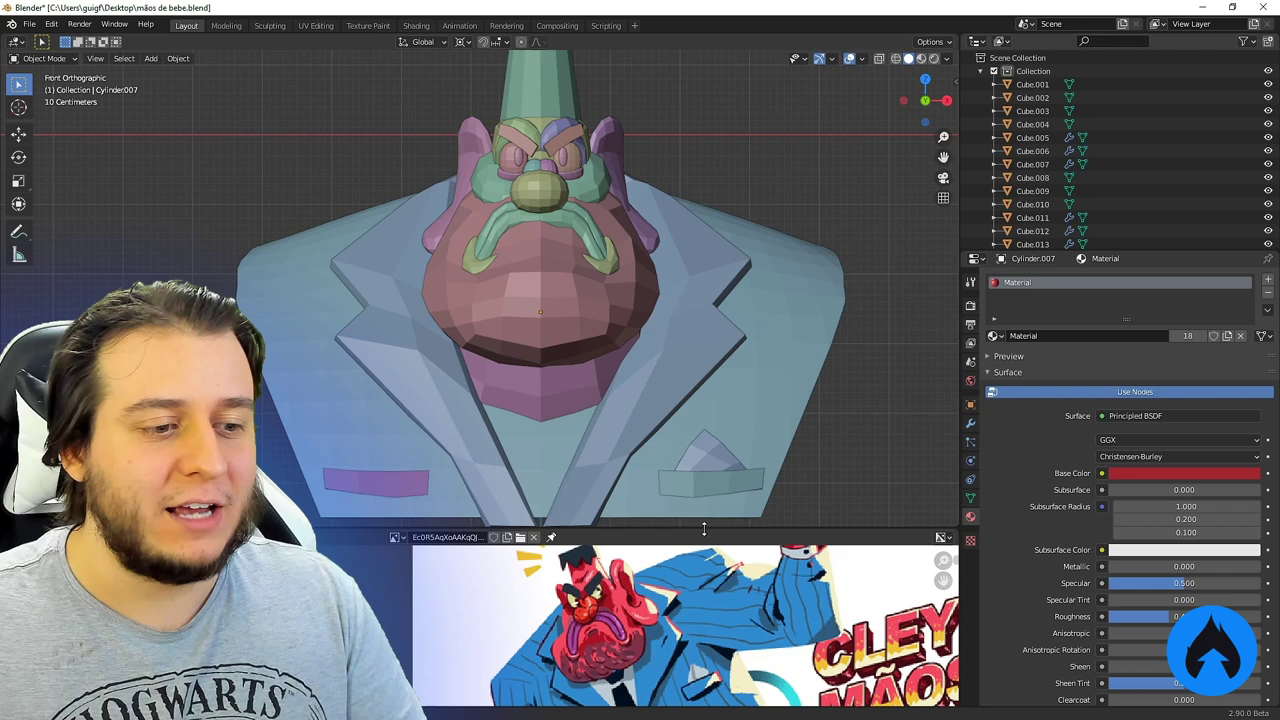
Resize the reference image area below the 3D view and zoom the illustration in on the character's head and jacket
left_click_drag(704, 528, 704, 362)
scroll(683, 463, "down", 3)
middle_click_drag(683, 463, 754, 443)
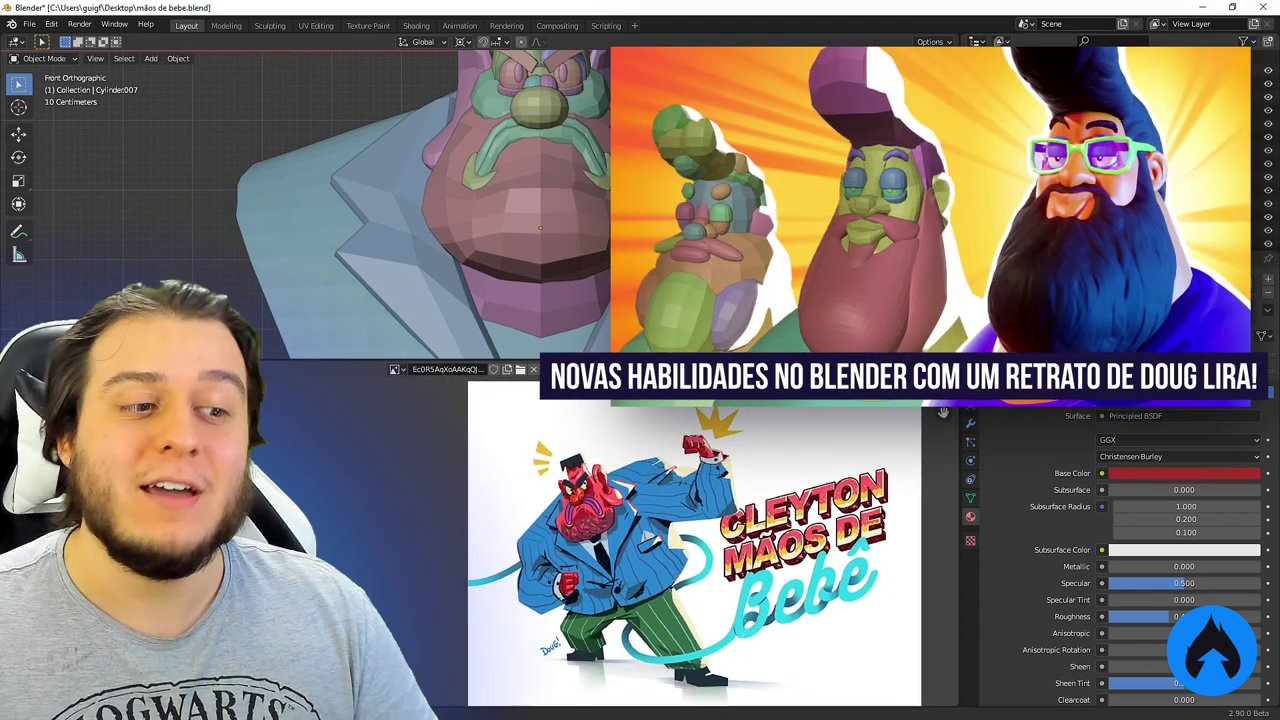
left_click_drag(641, 363, 641, 398)
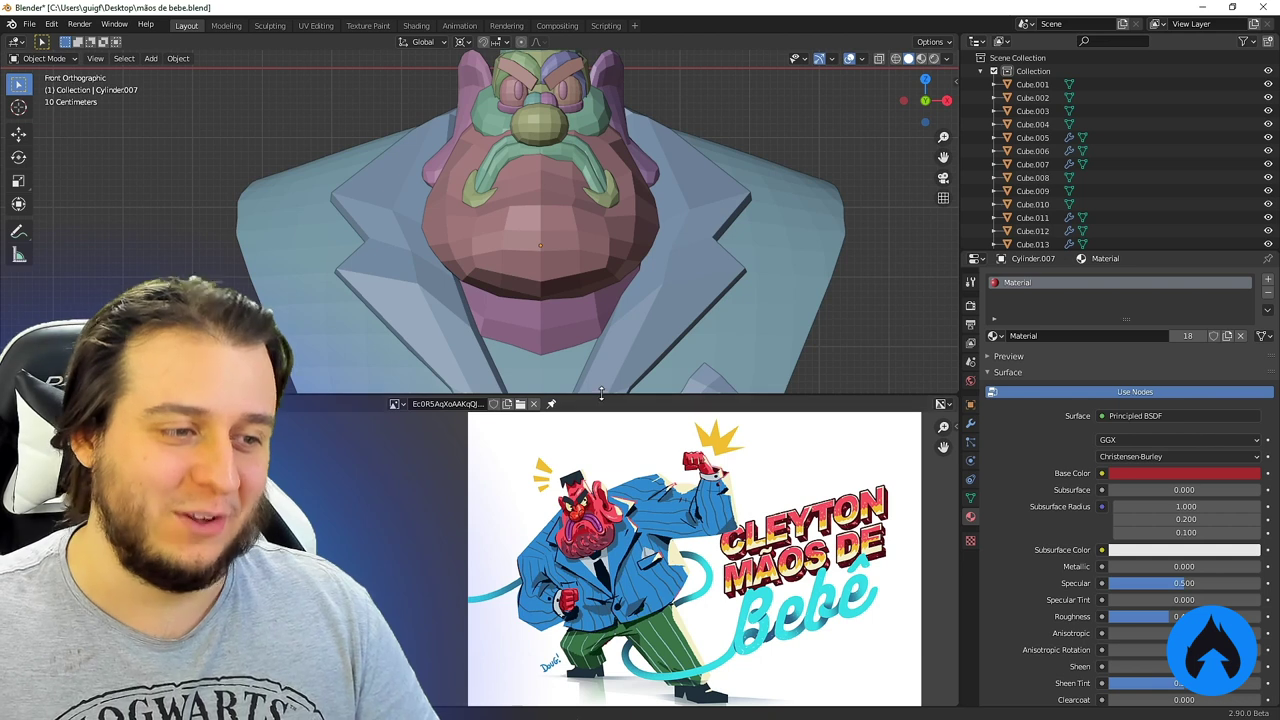
mouse_move(601, 395)
left_mouse_down()
mouse_move(599, 417)
mouse_move(599, 377)
left_mouse_up()
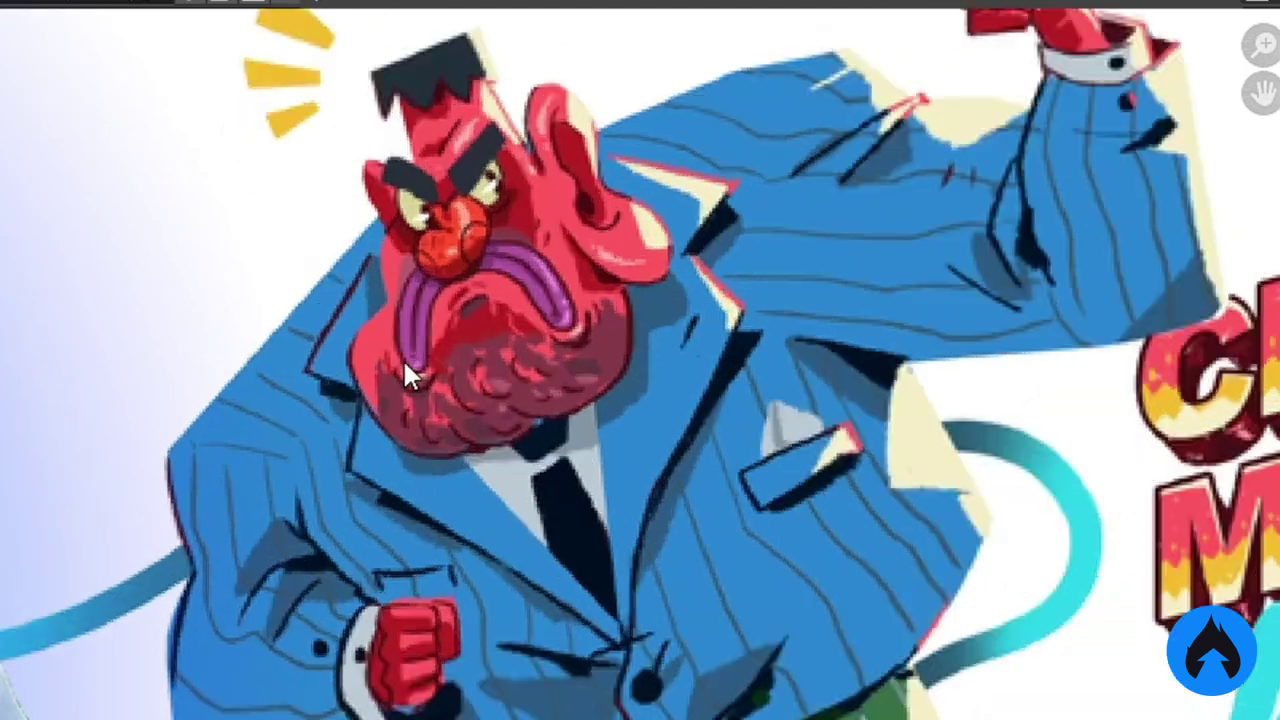
scroll(403, 358, "up", 1)
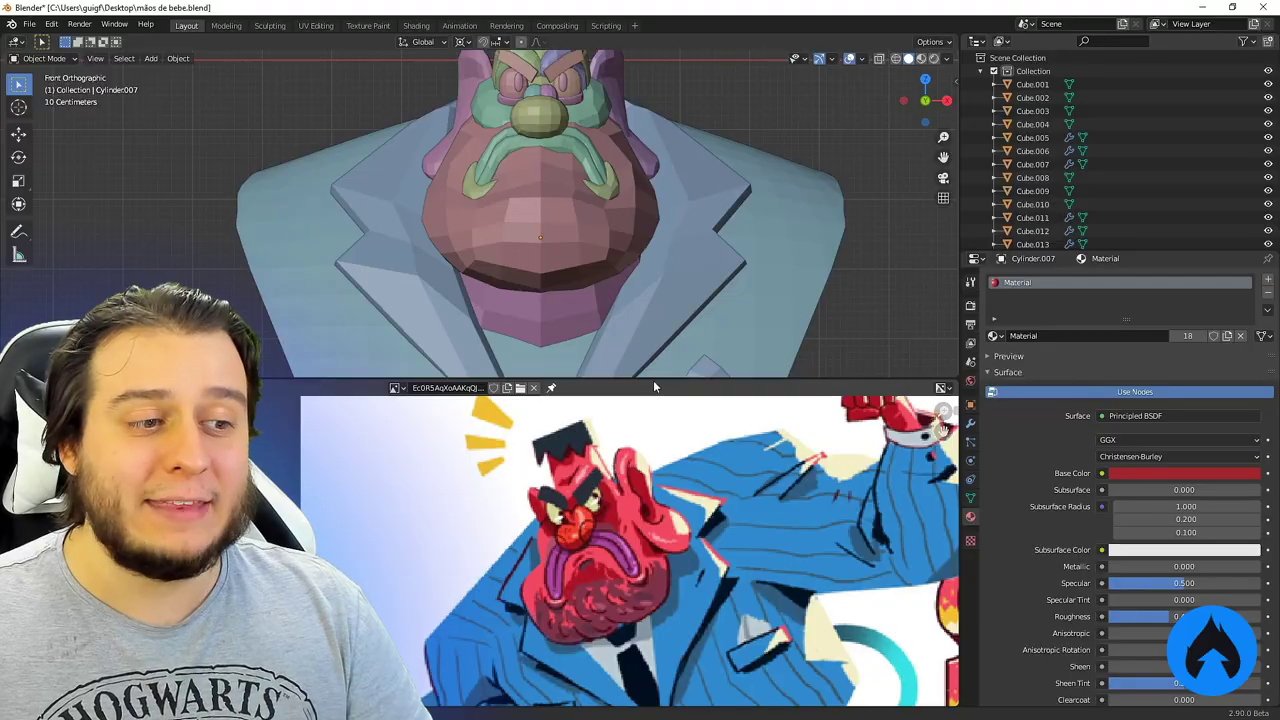
left_click_drag(653, 380, 641, 440)
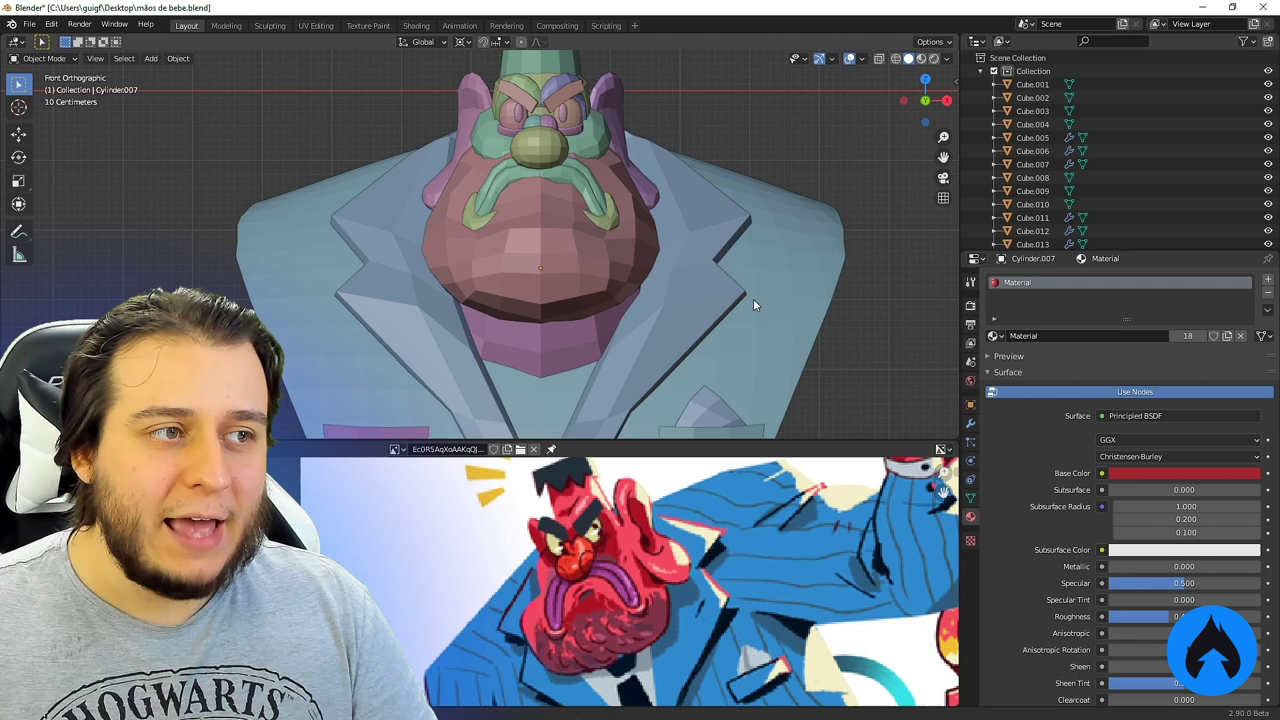
Examine the blocked-out head, moustache and jacket of the bust from the front, three-quarter and side
scroll(1218, 53, "up", 2)
middle_click_drag(1200, 38, 1114, 45)
middle_click_drag(691, 293, 723, 341)
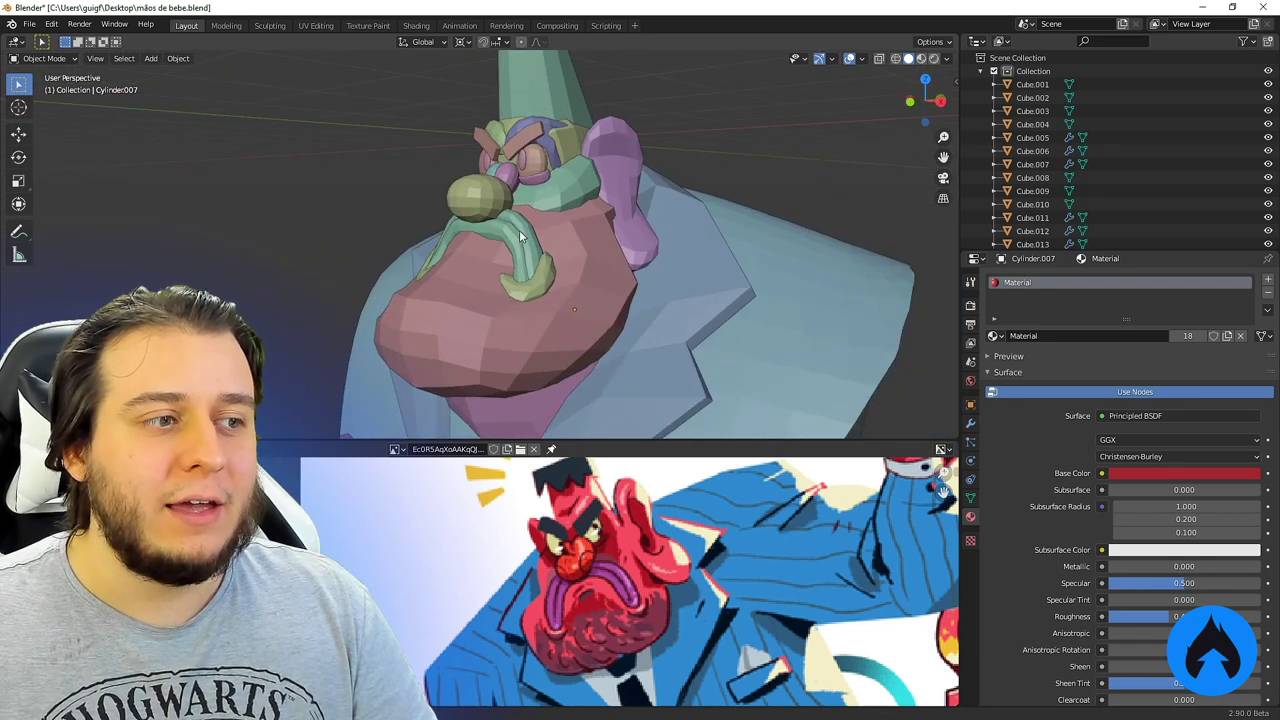
middle_click_drag(448, 221, 669, 307)
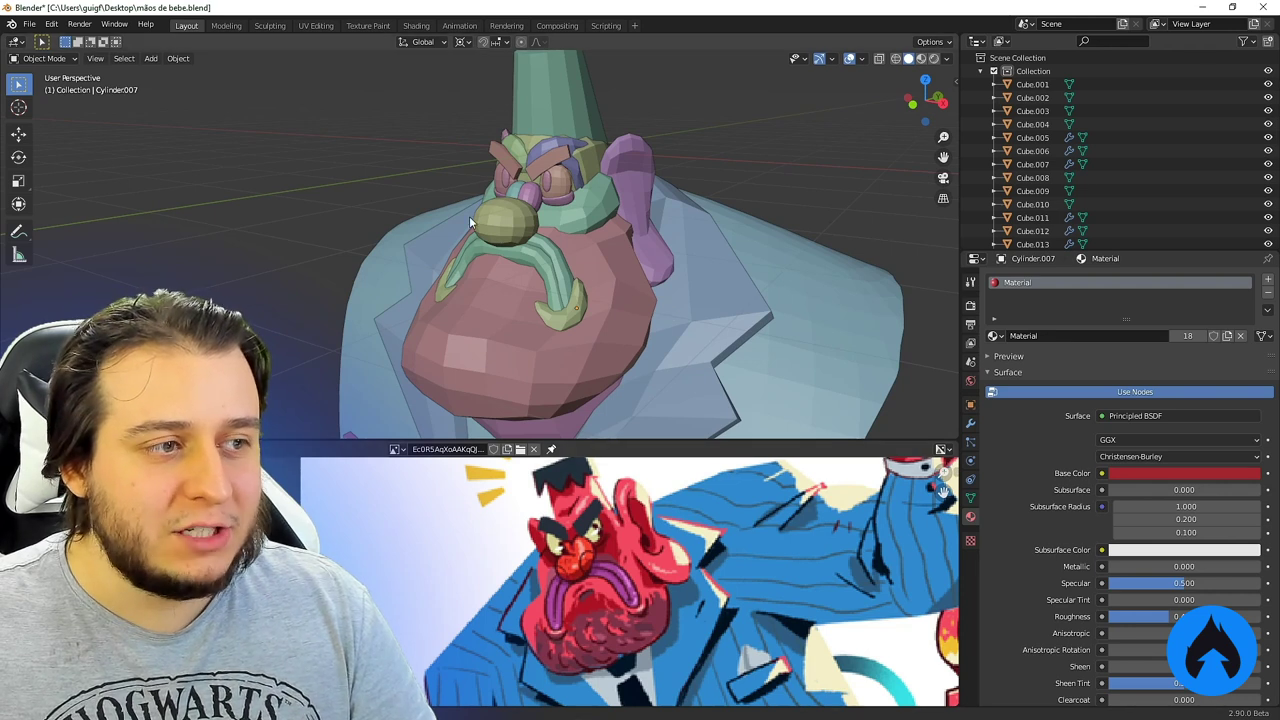
middle_click_drag(469, 216, 433, 136)
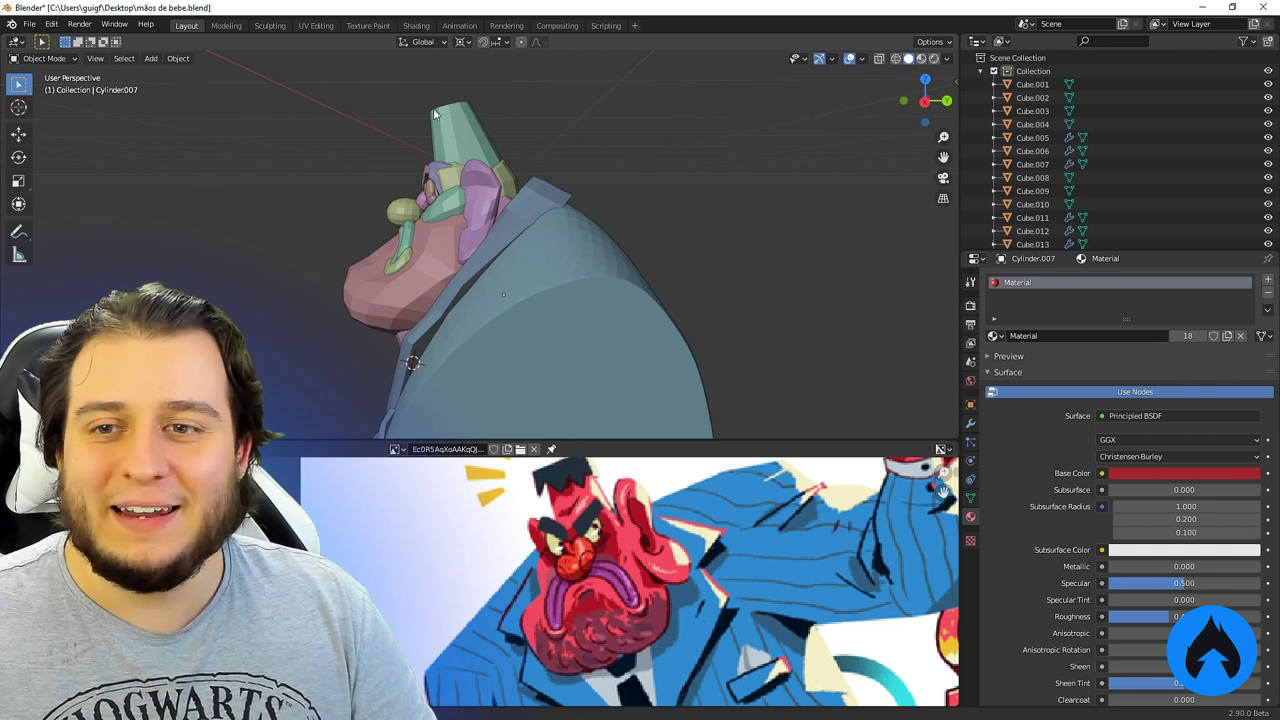
middle_click_drag(364, 319, 432, 292)
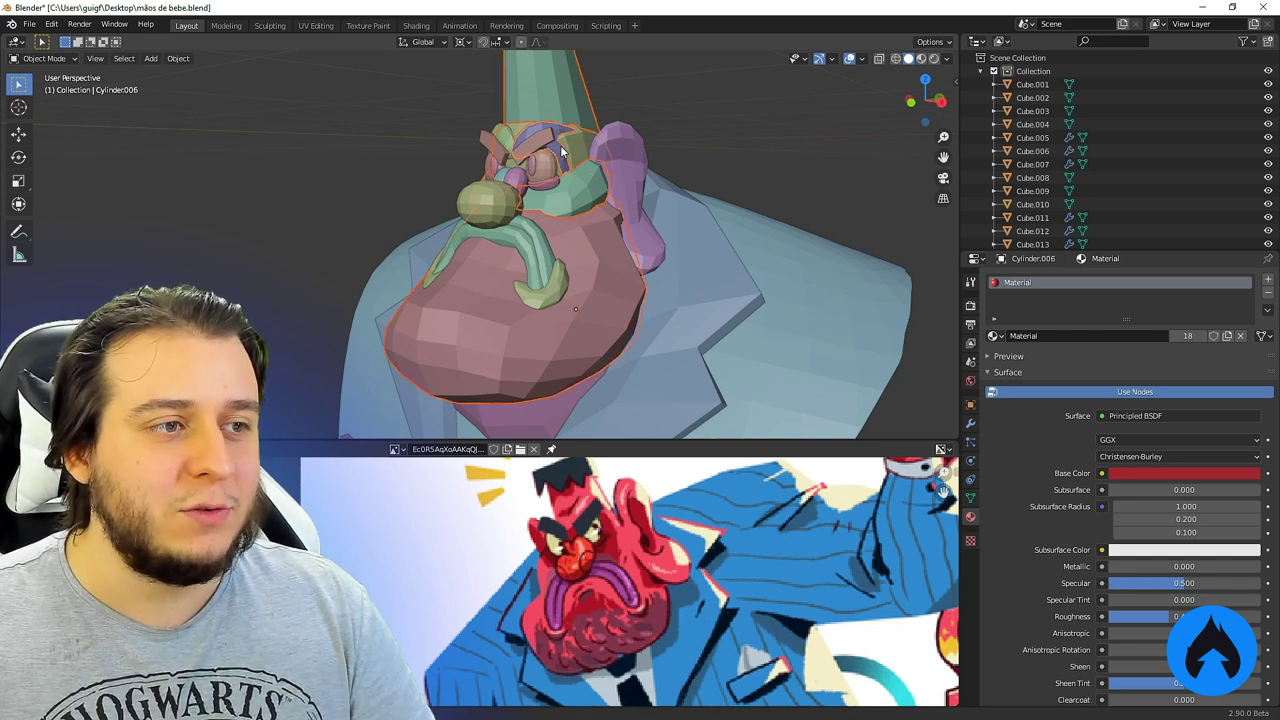
Join the jaw, cheek and forehead pieces of the head into one mesh and undo the join
mouse_move(575, 182)
middle_mouse_down()
mouse_move(540, 205)
mouse_move(558, 187)
middle_mouse_up()
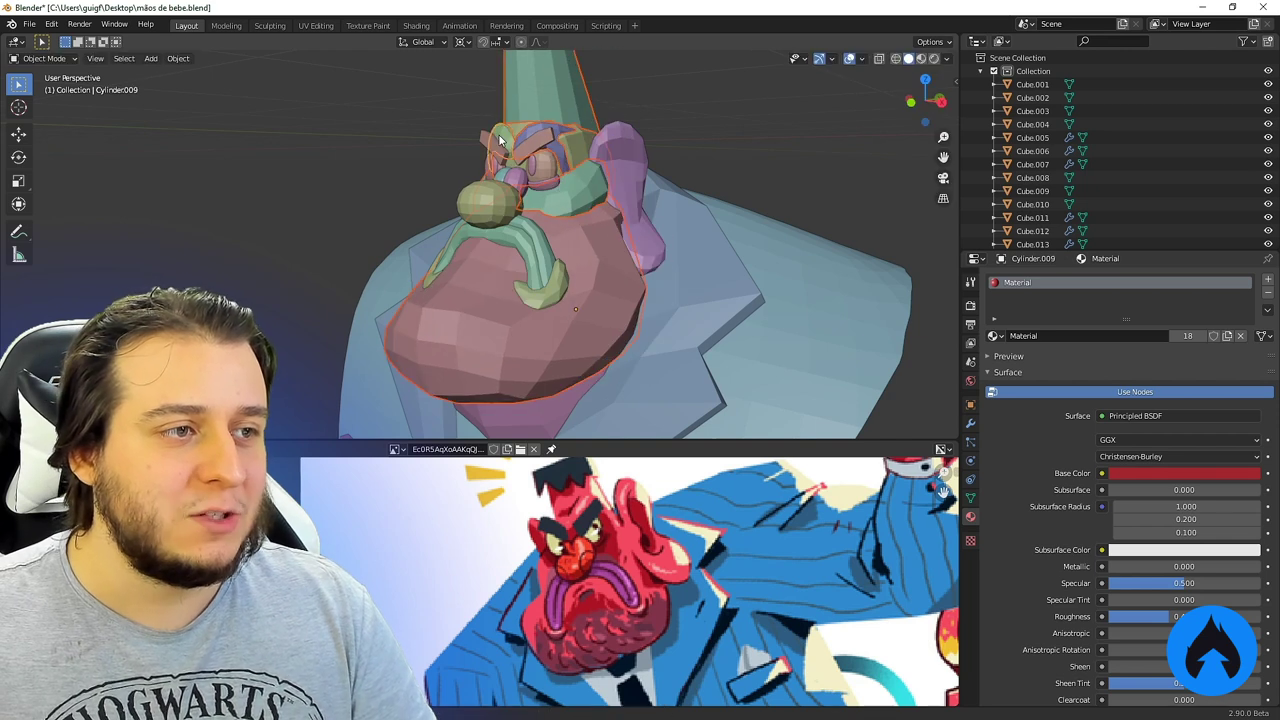
middle_click_drag(499, 140, 728, 239)
key("ctrl+z")
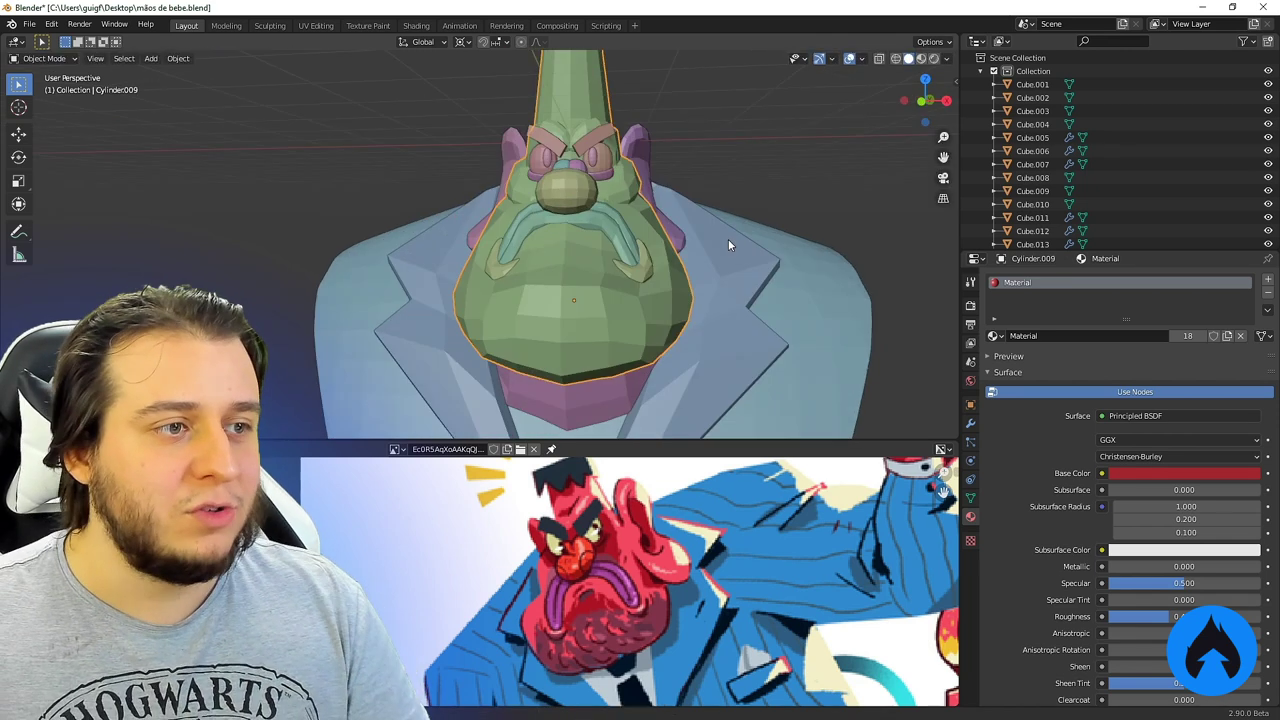
middle_click_drag(528, 243, 451, 313)
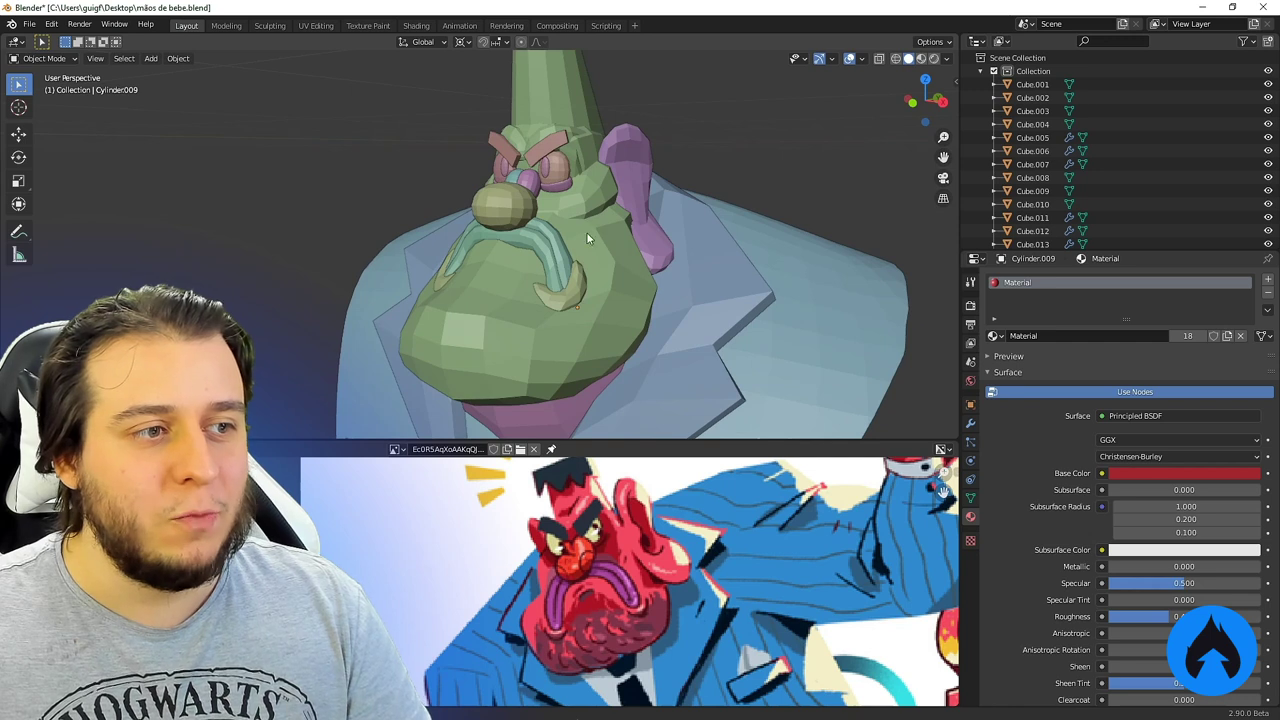
middle_click_drag(587, 238, 600, 265)
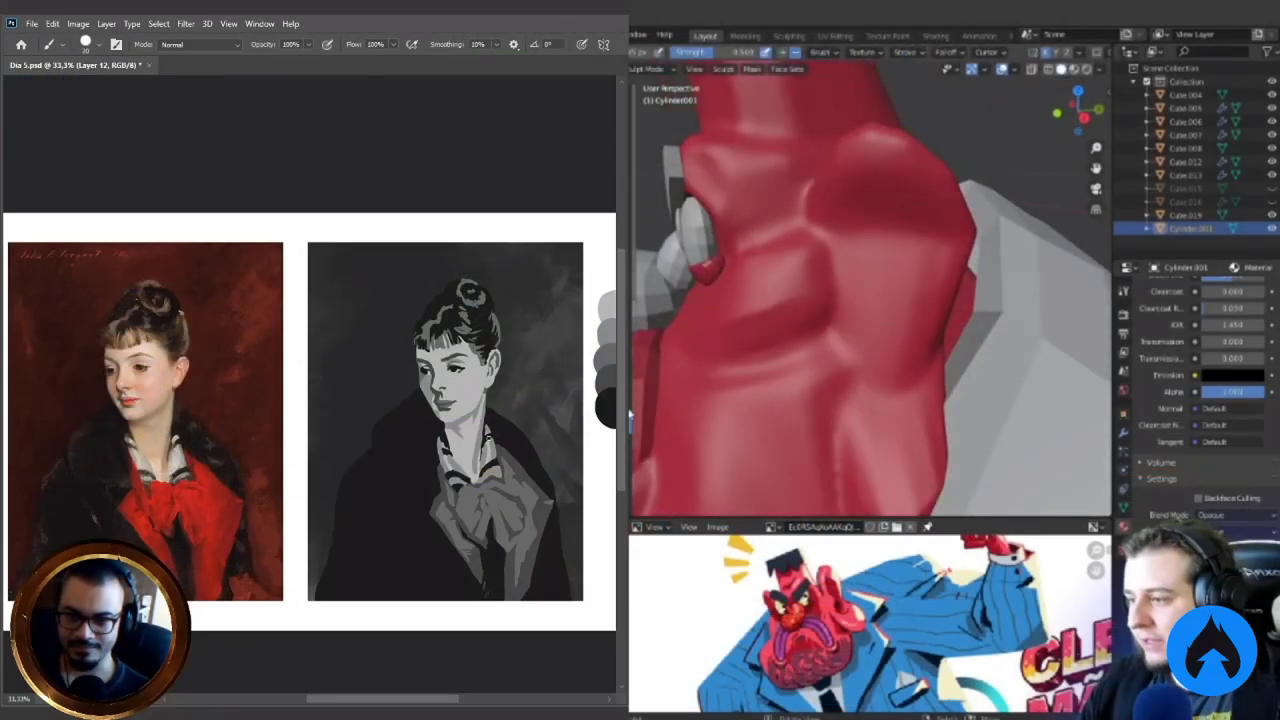
middle_click_drag(630, 415, 856, 315)
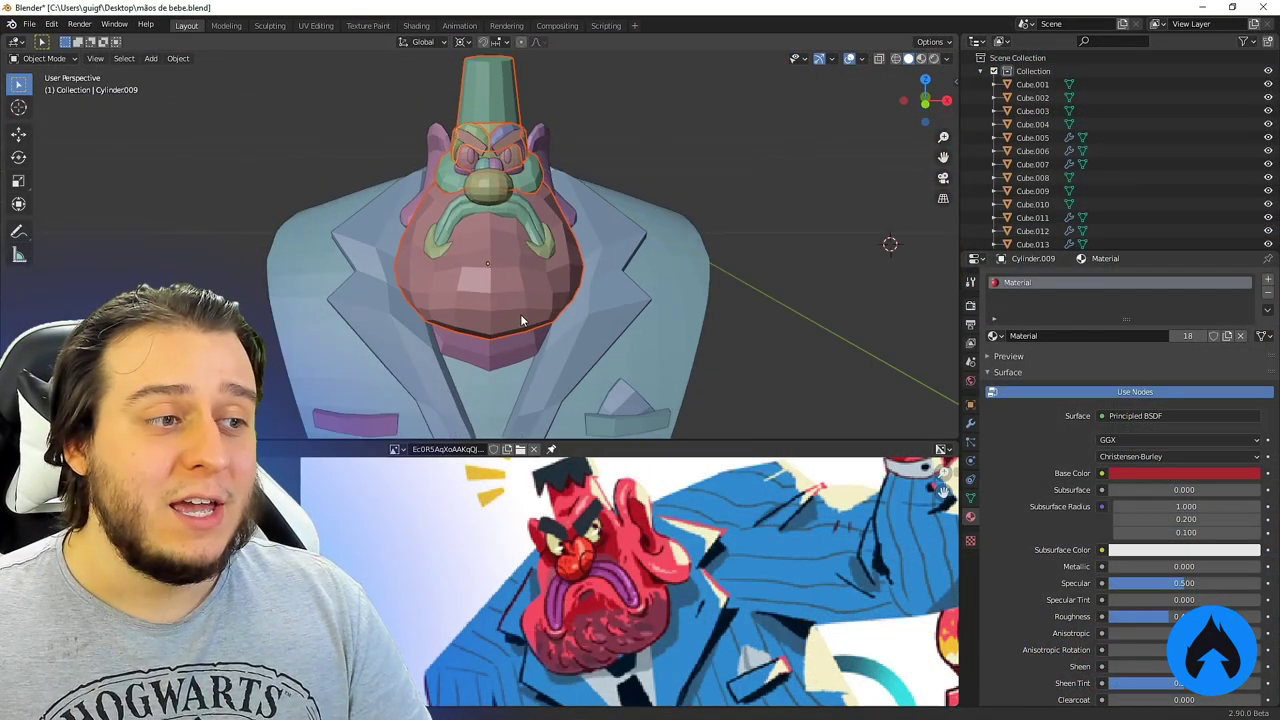
Inspect the proportions of the whole bust blockout from above and at three-quarter angles against the reference illustration
scroll(520, 314, "down", 2)
middle_click_drag(520, 391, 612, 260, "shift")
middle_click_drag(562, 330, 418, 202)
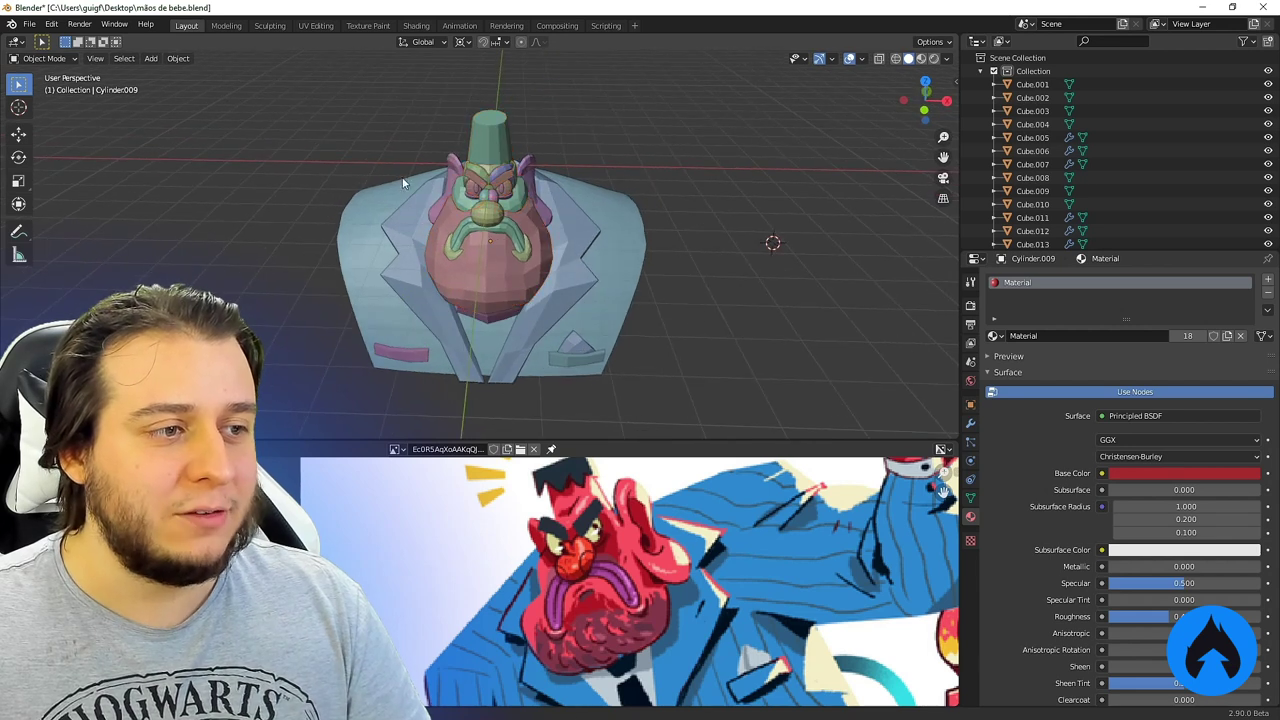
middle_click_drag(624, 403, 629, 320)
middle_click_drag(553, 313, 650, 305)
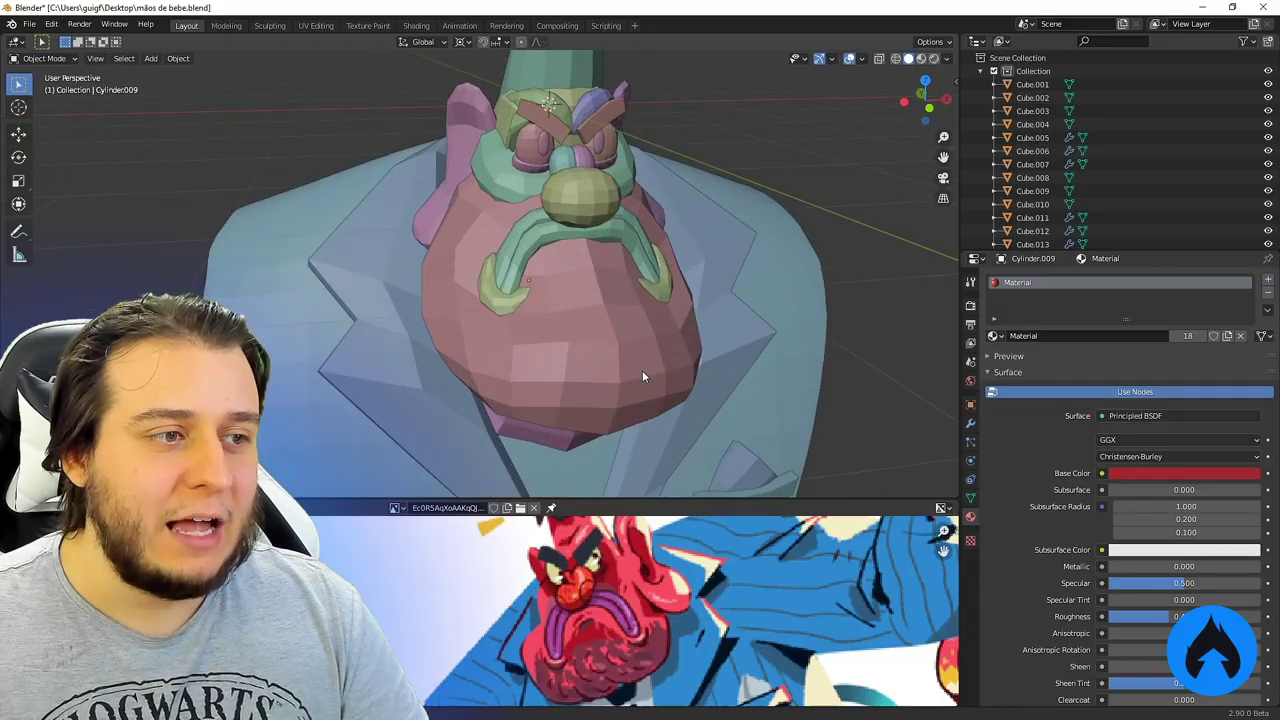
mouse_move(643, 376)
middle_mouse_down()
mouse_move(543, 370)
mouse_move(646, 377)
mouse_move(655, 390)
middle_mouse_up()
scroll(650, 410, "down", 4)
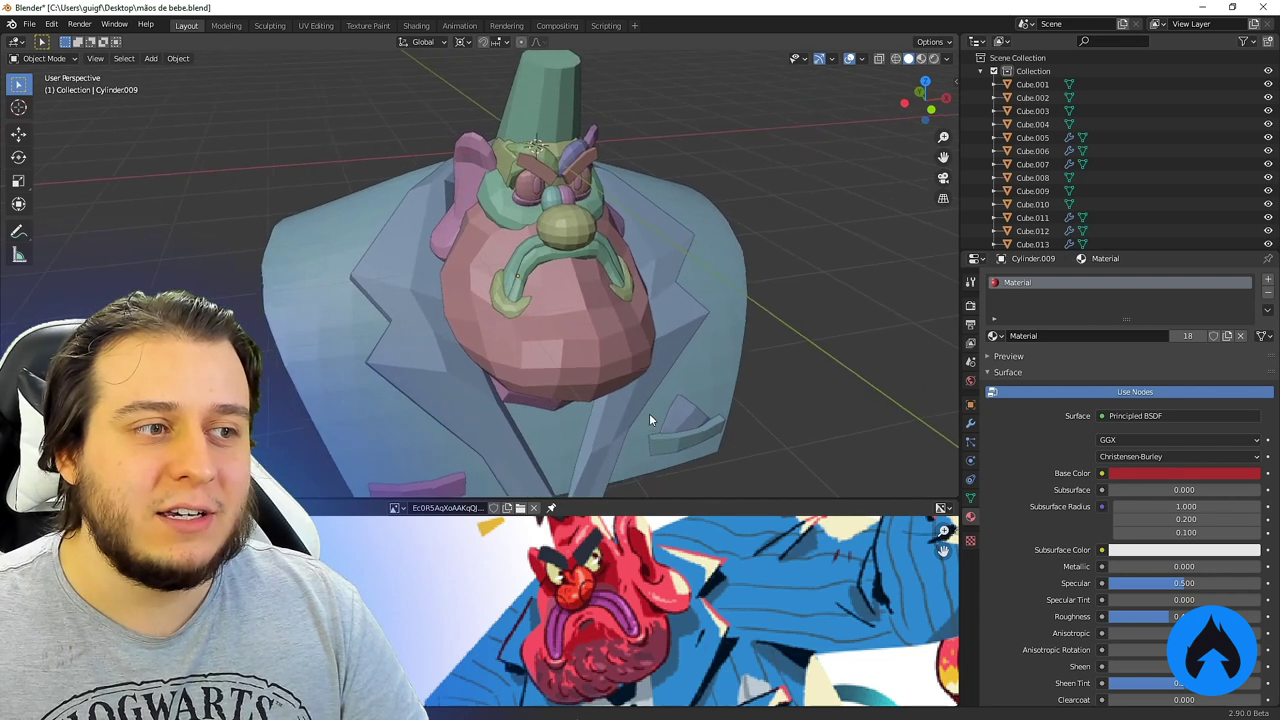
scroll(644, 427, "down", 3)
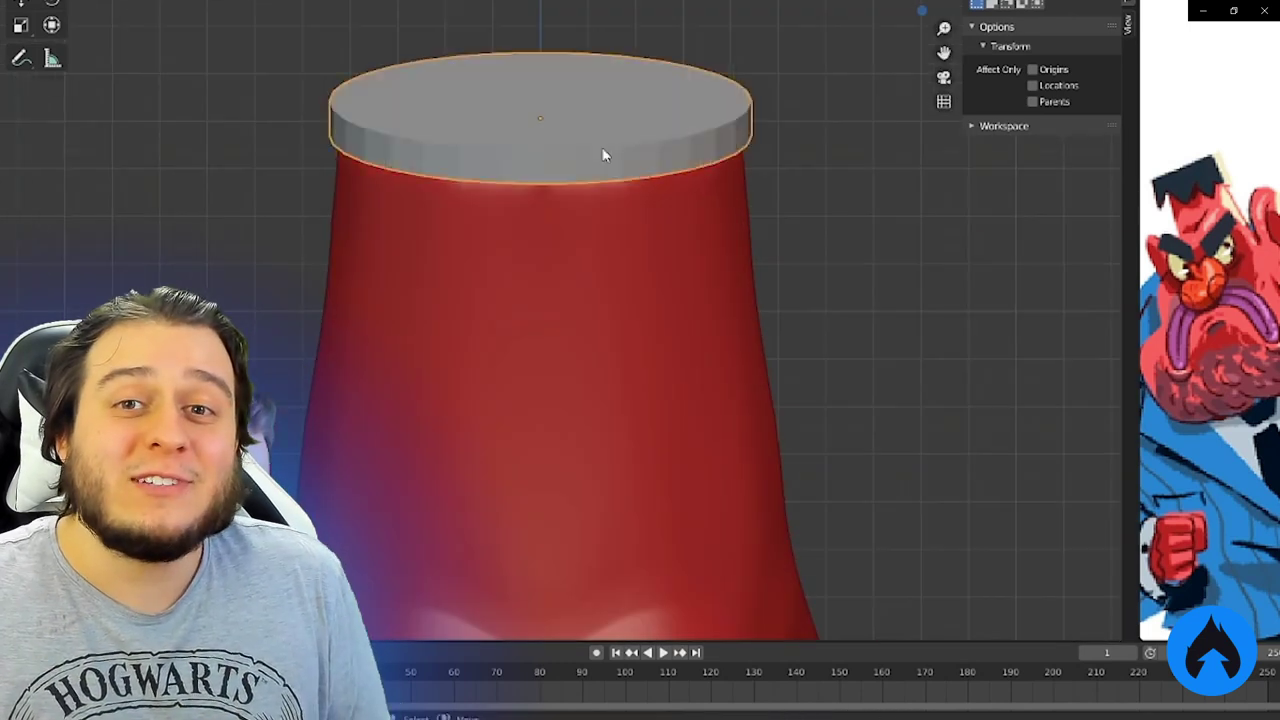
Shape the lower edge of the hair cap mesh into jagged points around the front, side and back of the head
key("Tab")
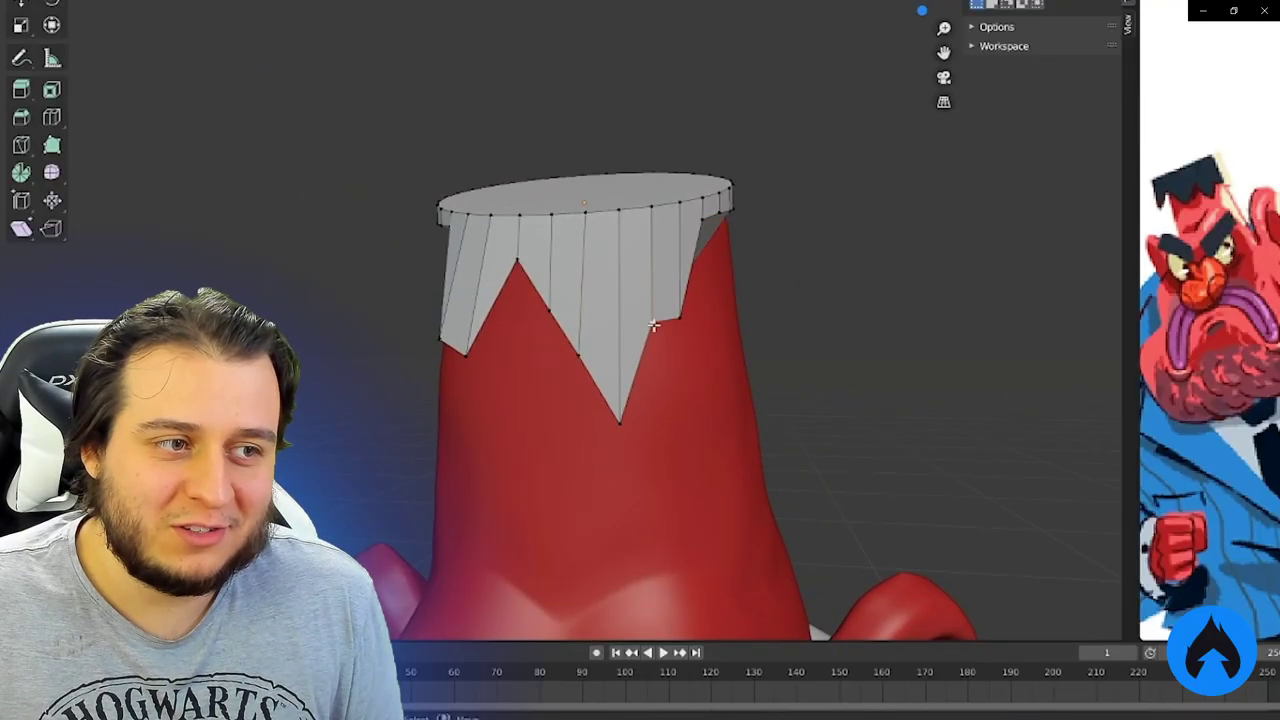
middle_click_drag(653, 325, 566, 214)
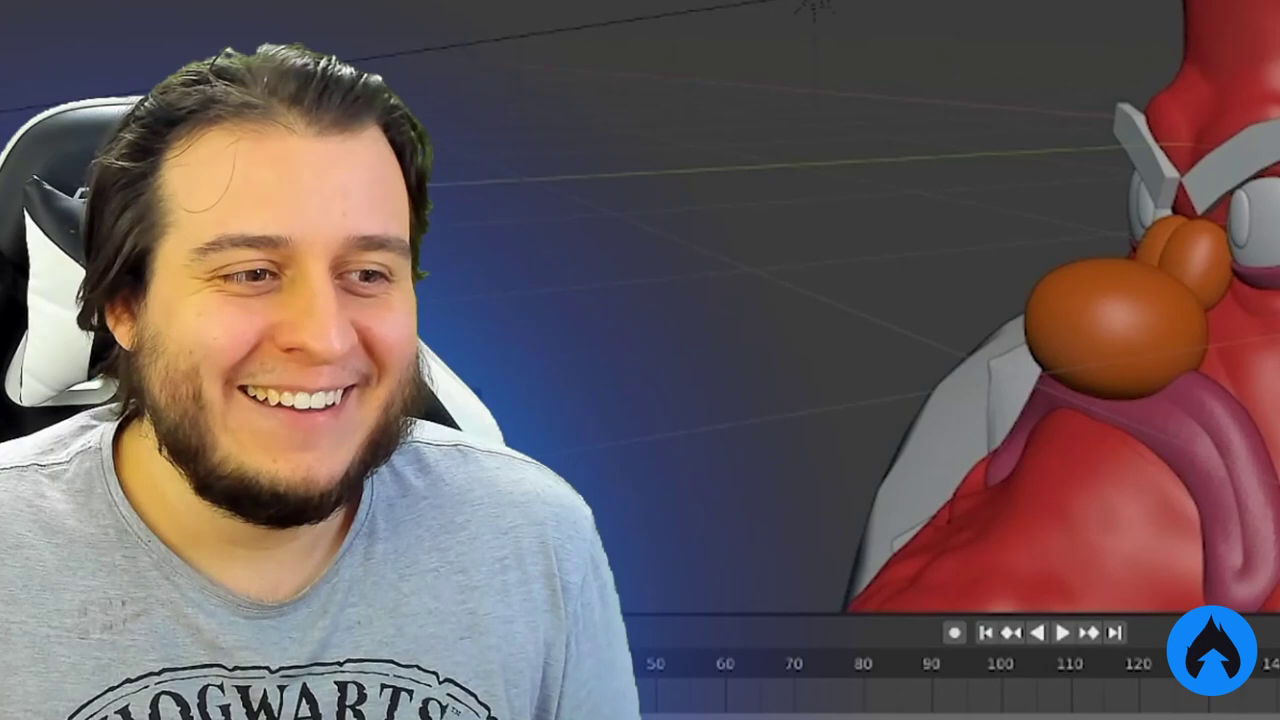
middle_click_drag(1100, 135, 720, 150)
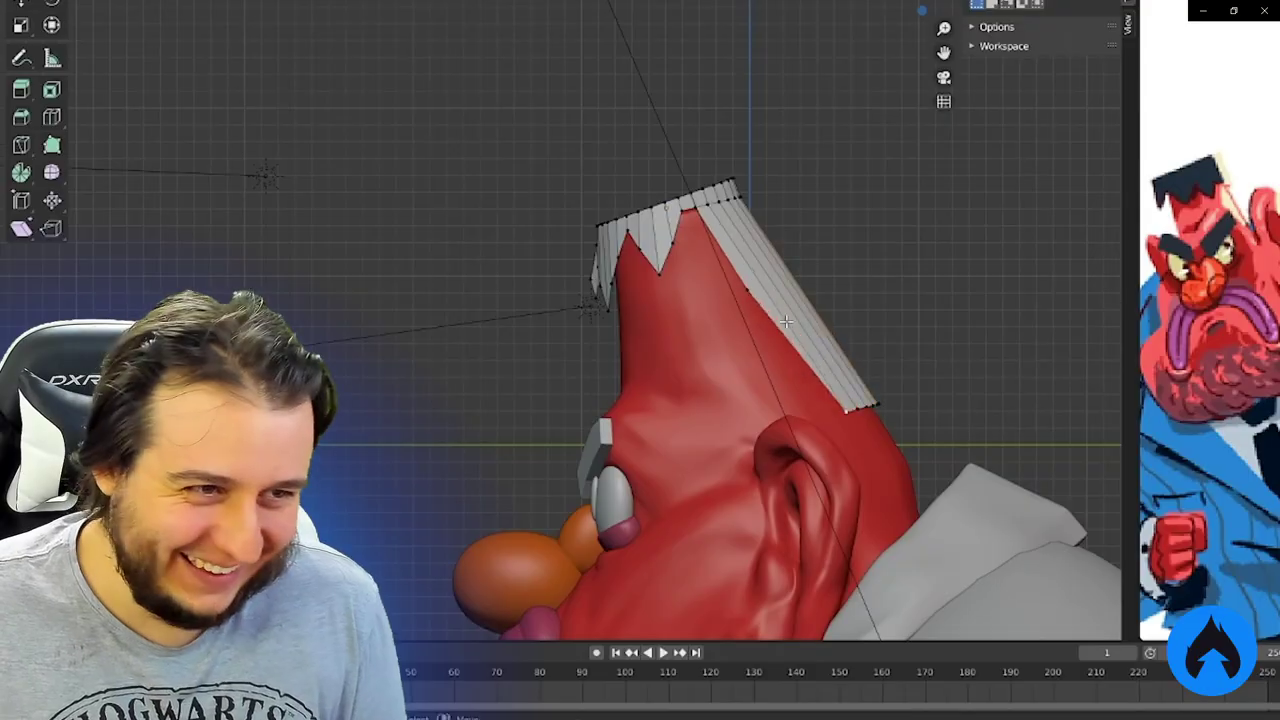
middle_click_drag(740, 520, 770, 525)
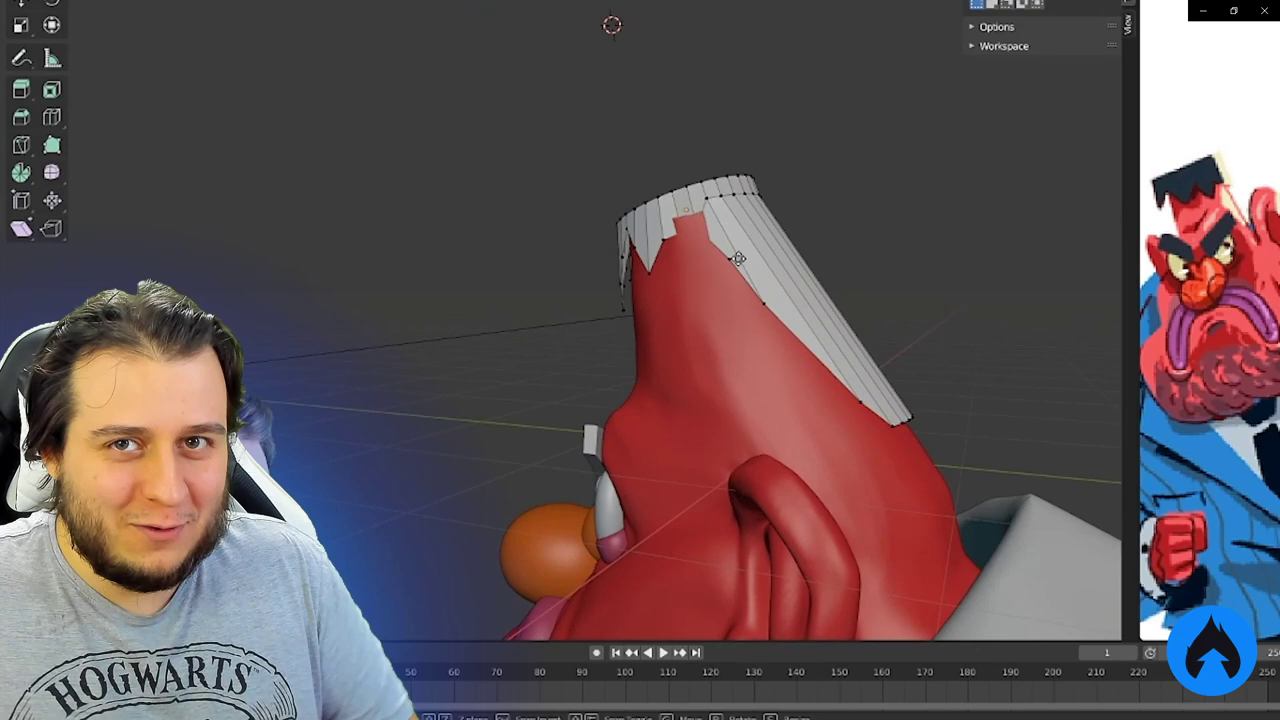
middle_click_drag(729, 251, 700, 320)
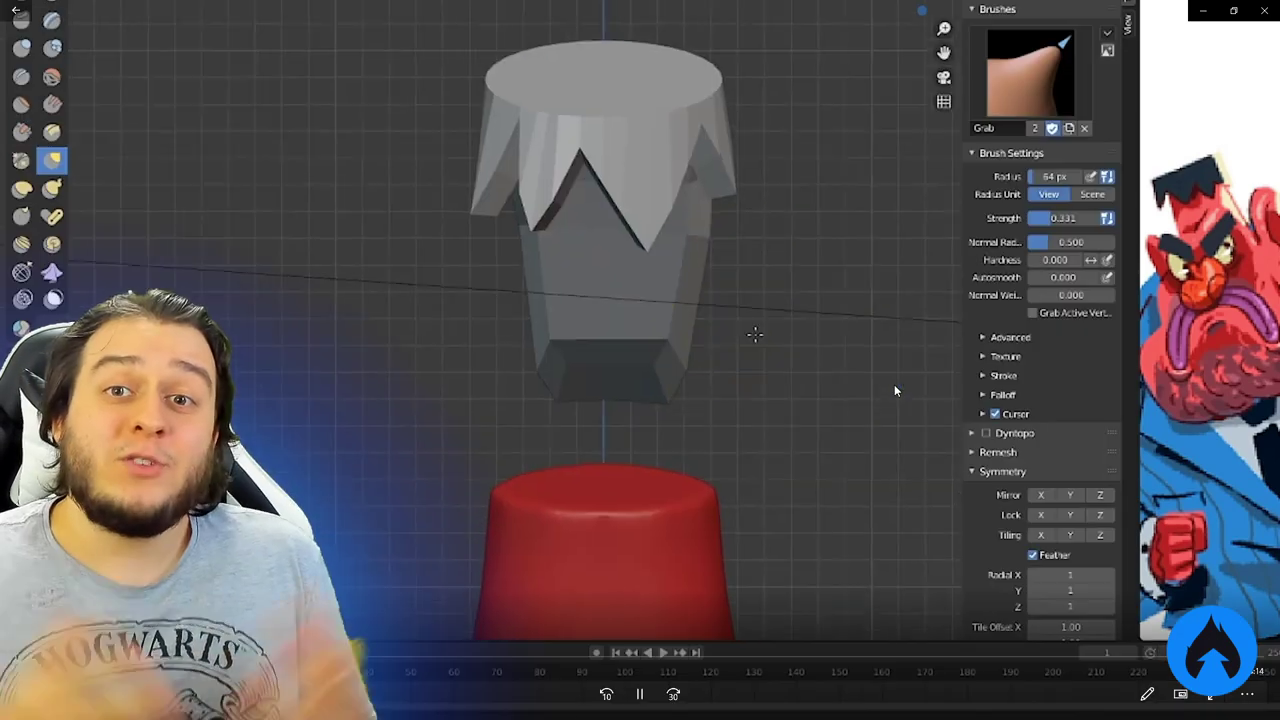
Adjust the voxel remesh size of the jagged hair piece in Sculpt Mode
middle_click_drag(755, 334, 737, 358)
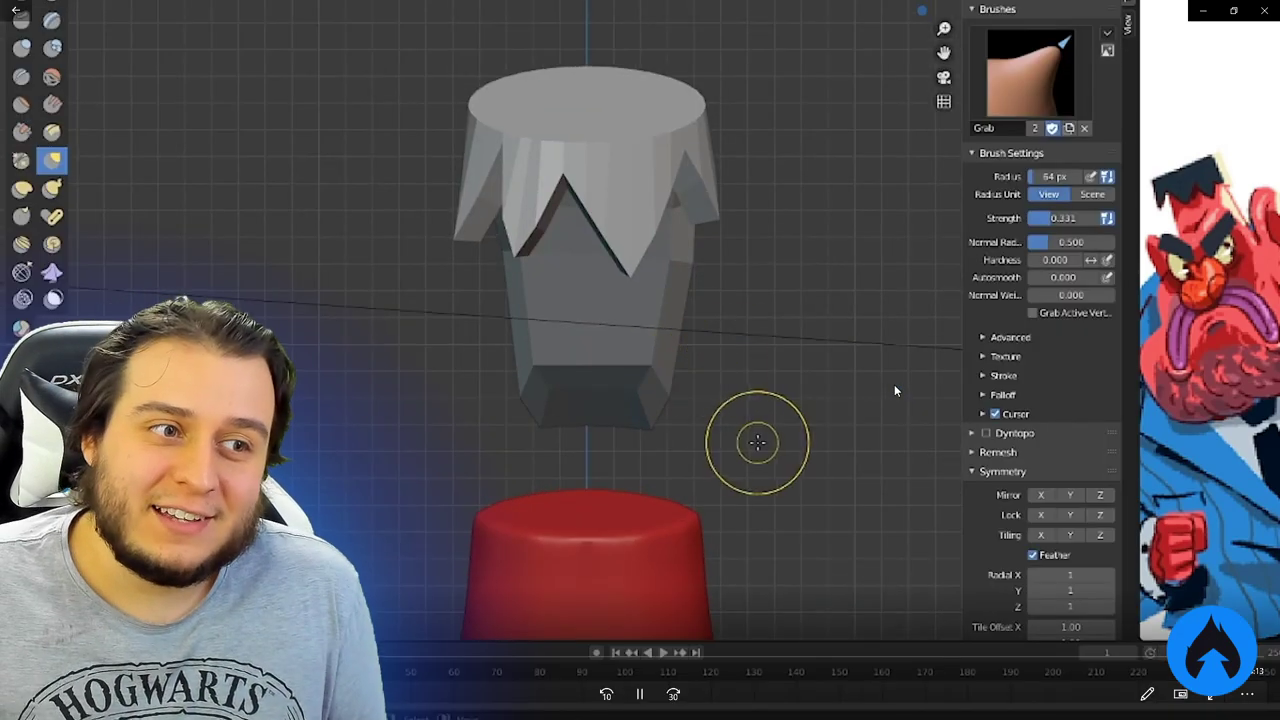
key("shift+r")
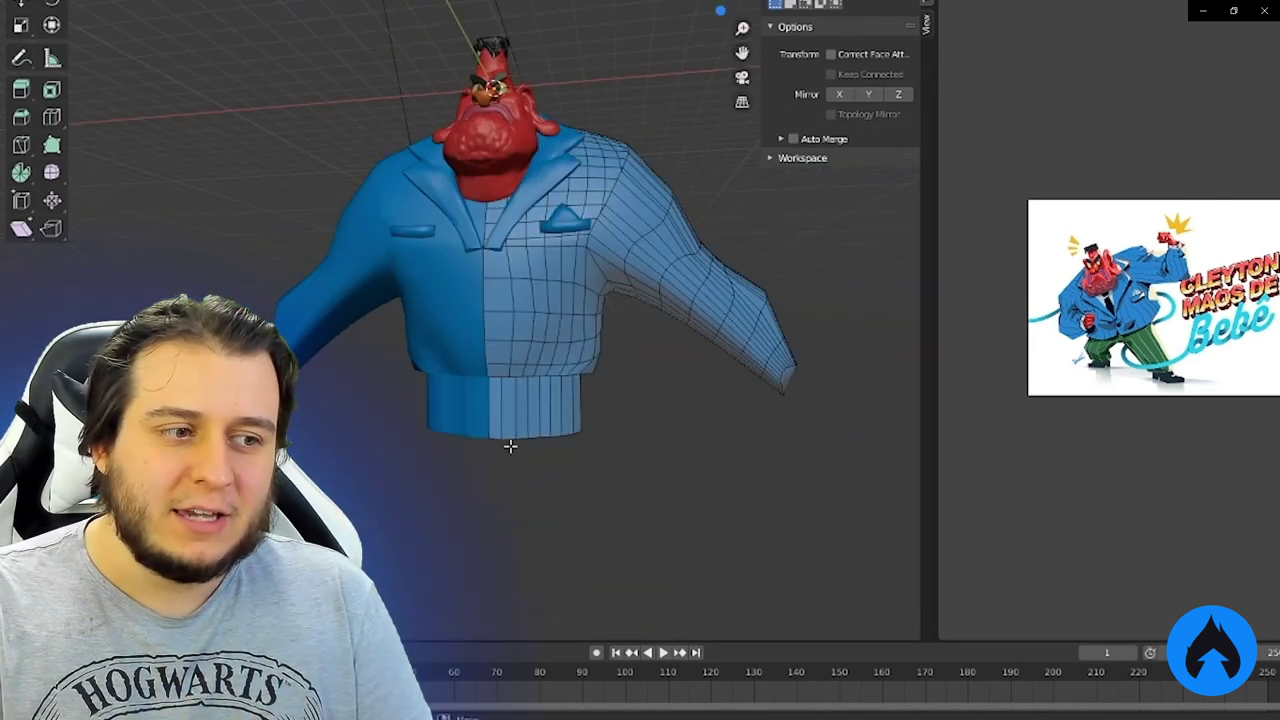
Finish editing the jacket mesh and add a new mesh object below its waist for the trousers
key("Tab")
key("Tab")
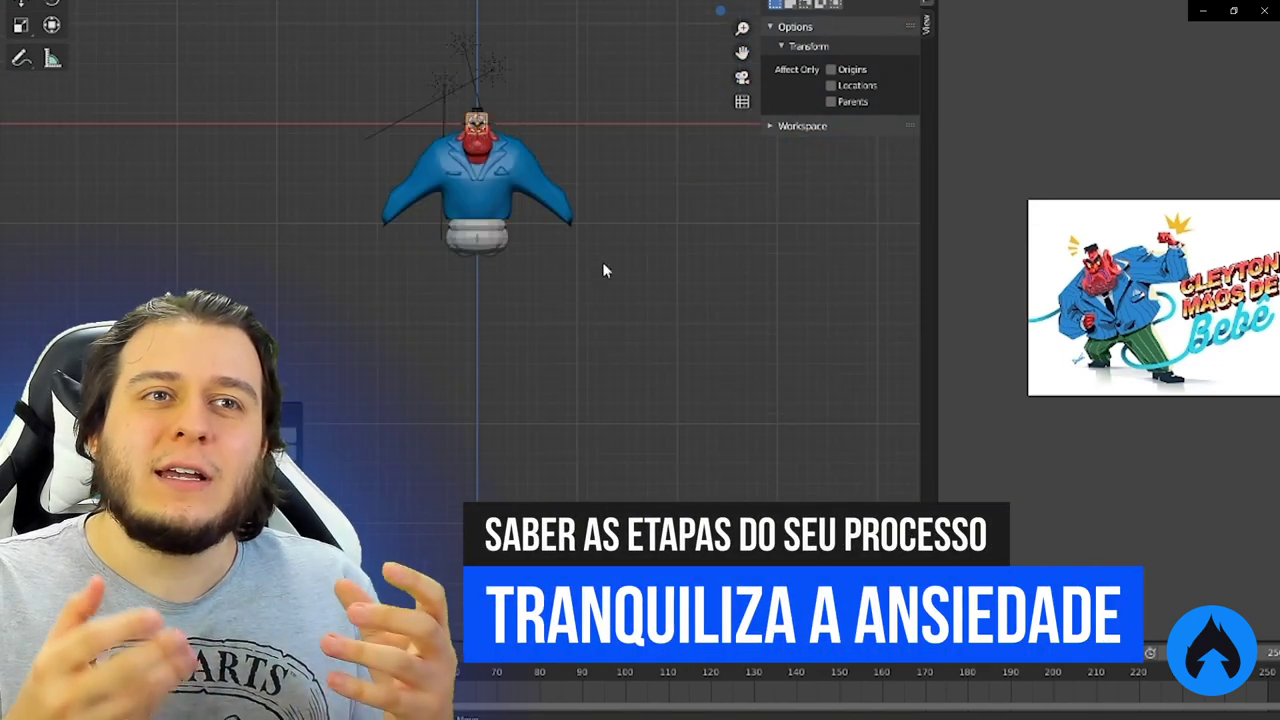
scroll(602, 270, "up", 2)
key("shift+a")
left_click(651, 297)
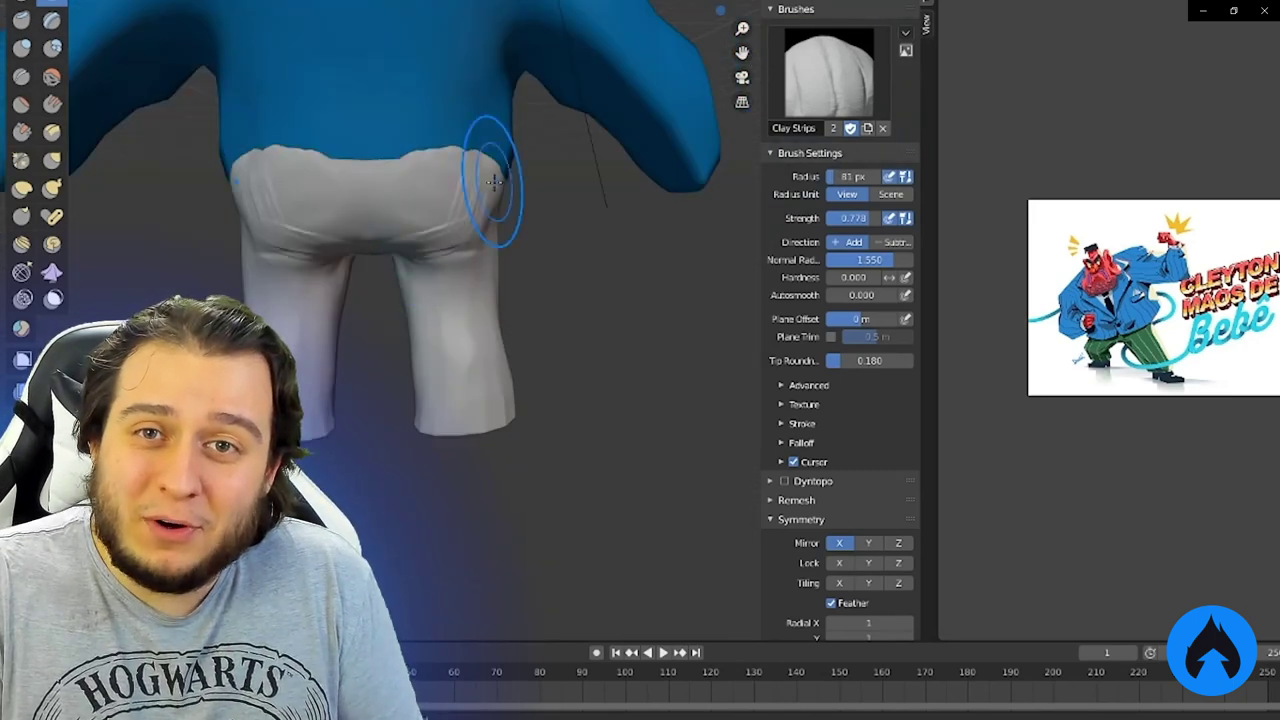
Sculpt fabric folds around the waist, crotch and legs of the trousers with the Clay Strips and Pinch brushes, using X symmetry
left_click(22, 131)
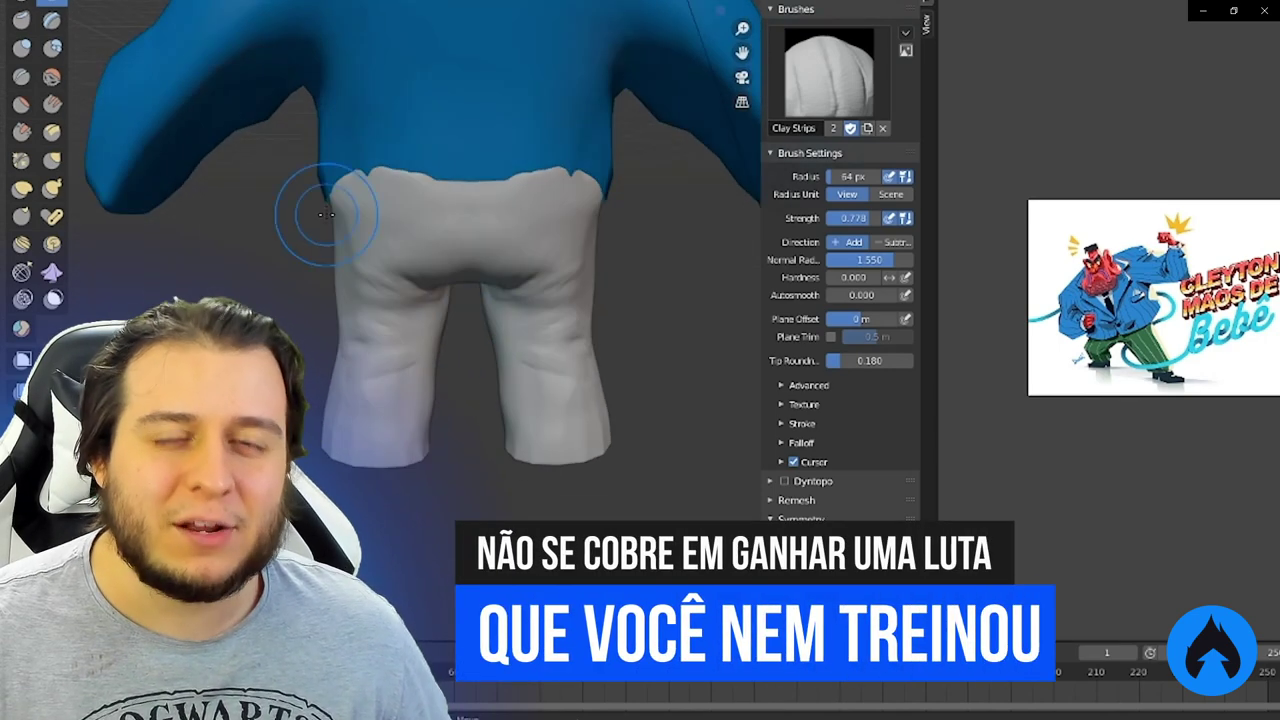
key("p")
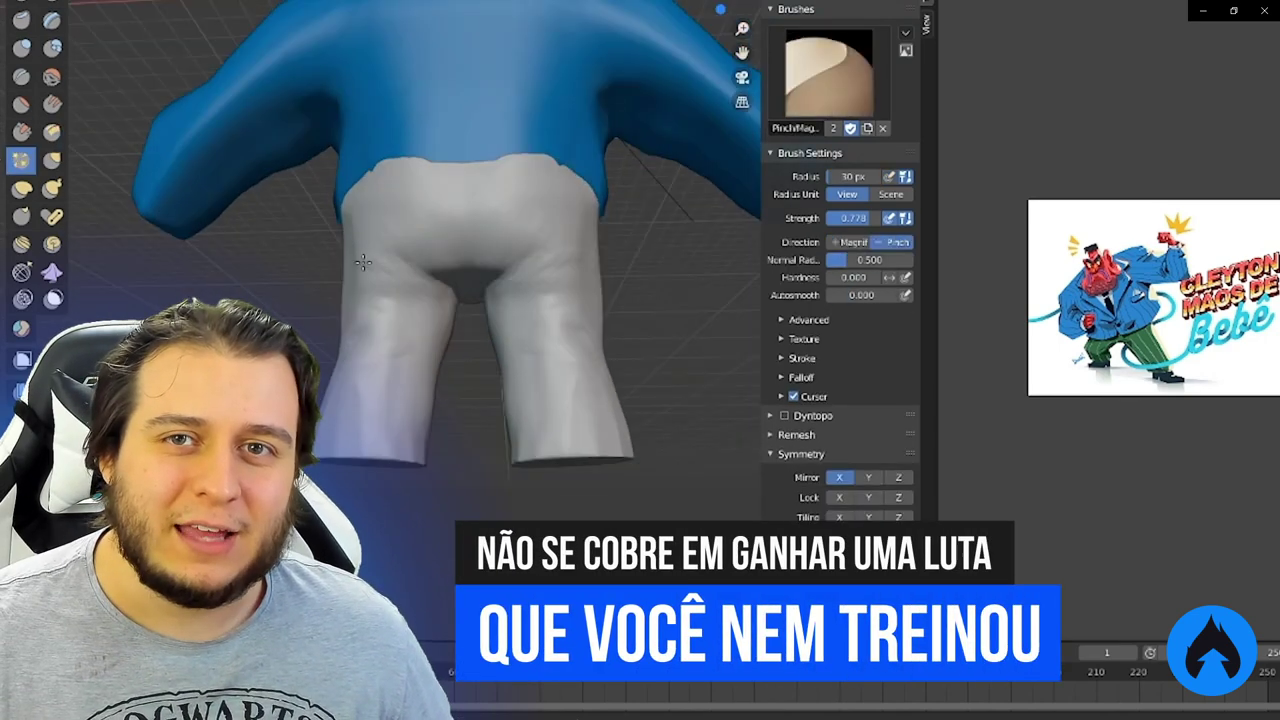
scroll(546, 363, "down", 3)
middle_click_drag(546, 363, 493, 460)
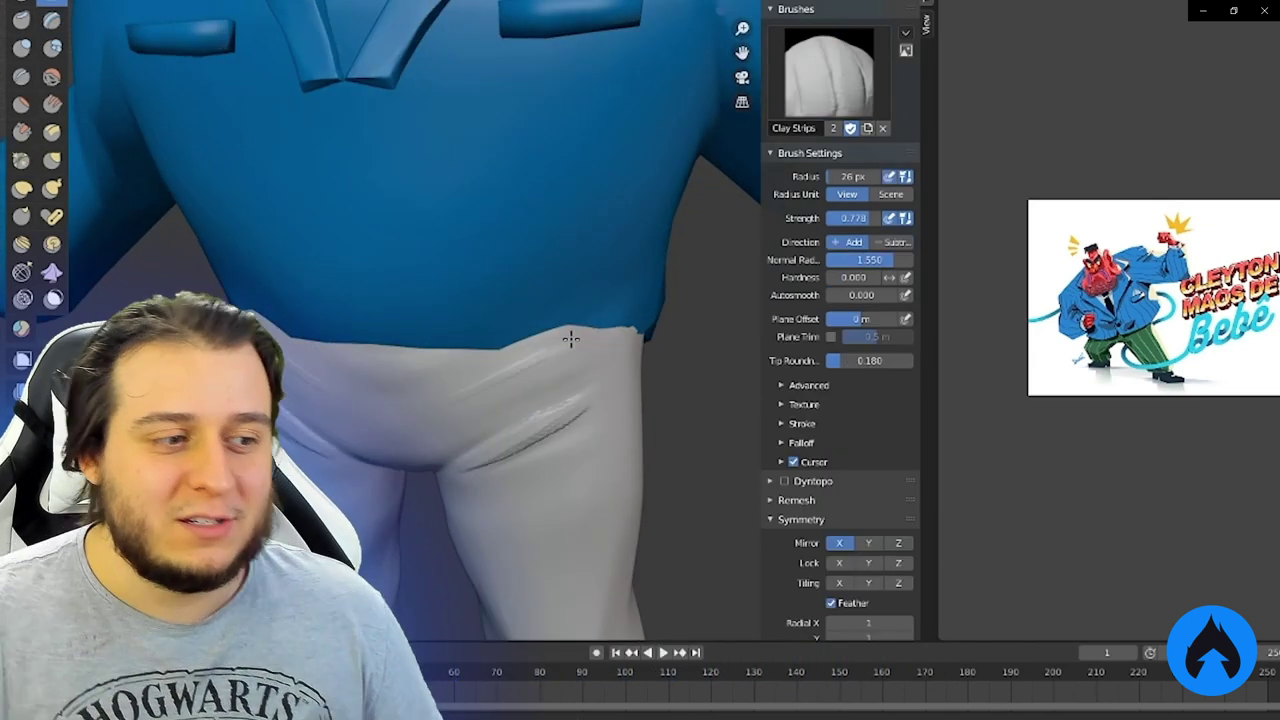
middle_click_drag(570, 340, 470, 300)
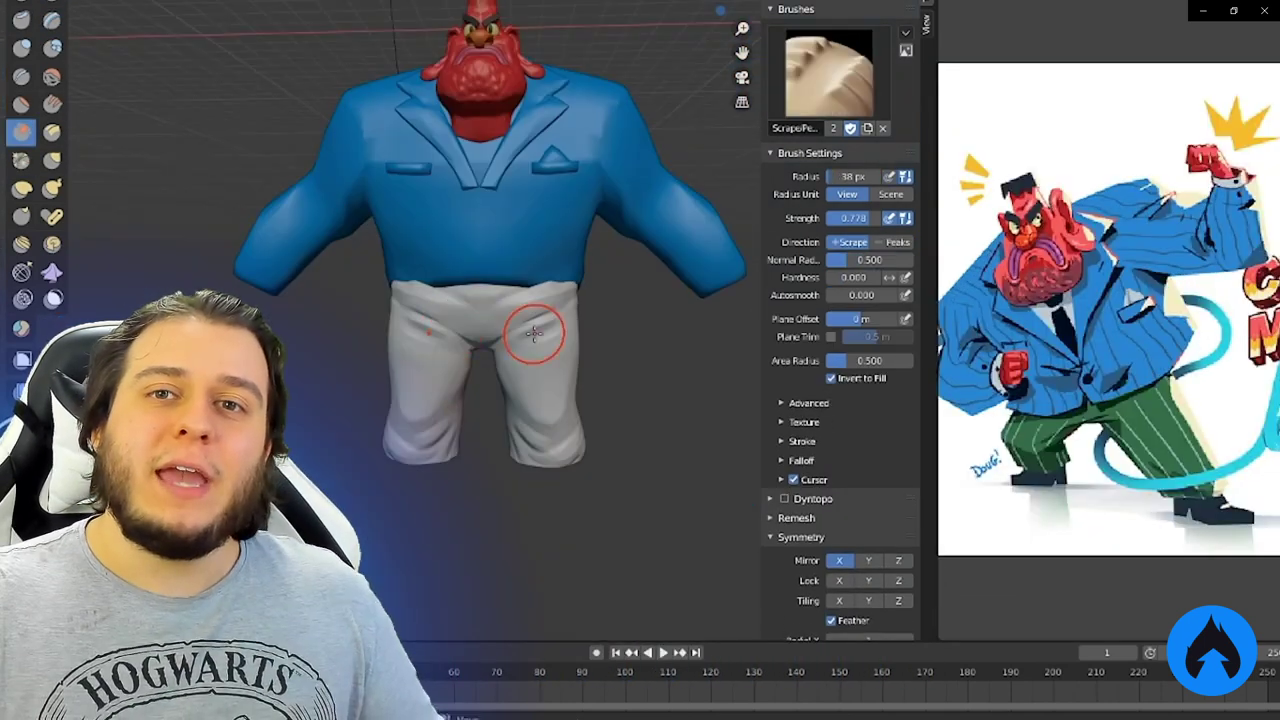
Refine the folds on the back of the trousers around the crotch and knees with the Scrape brush
scroll(515, 360, "up", 3)
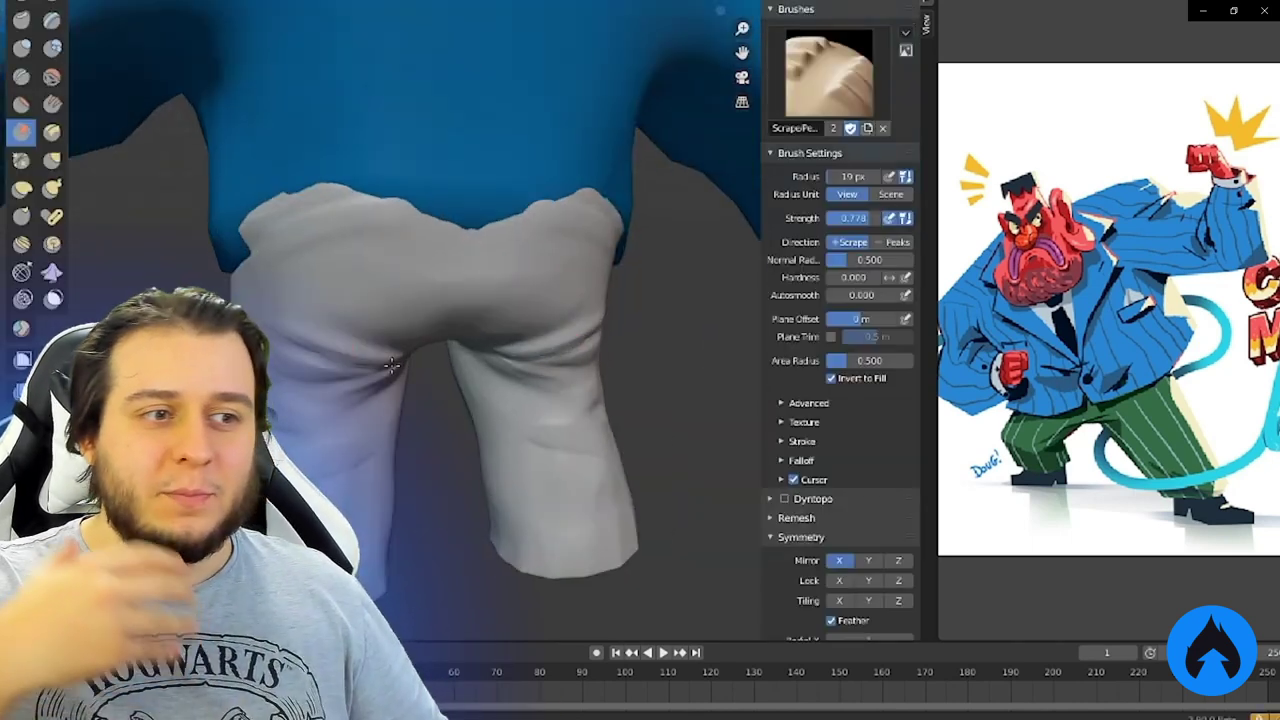
mouse_move(470, 330)
middle_mouse_down()
mouse_move(430, 342)
mouse_move(438, 428)
middle_mouse_up()
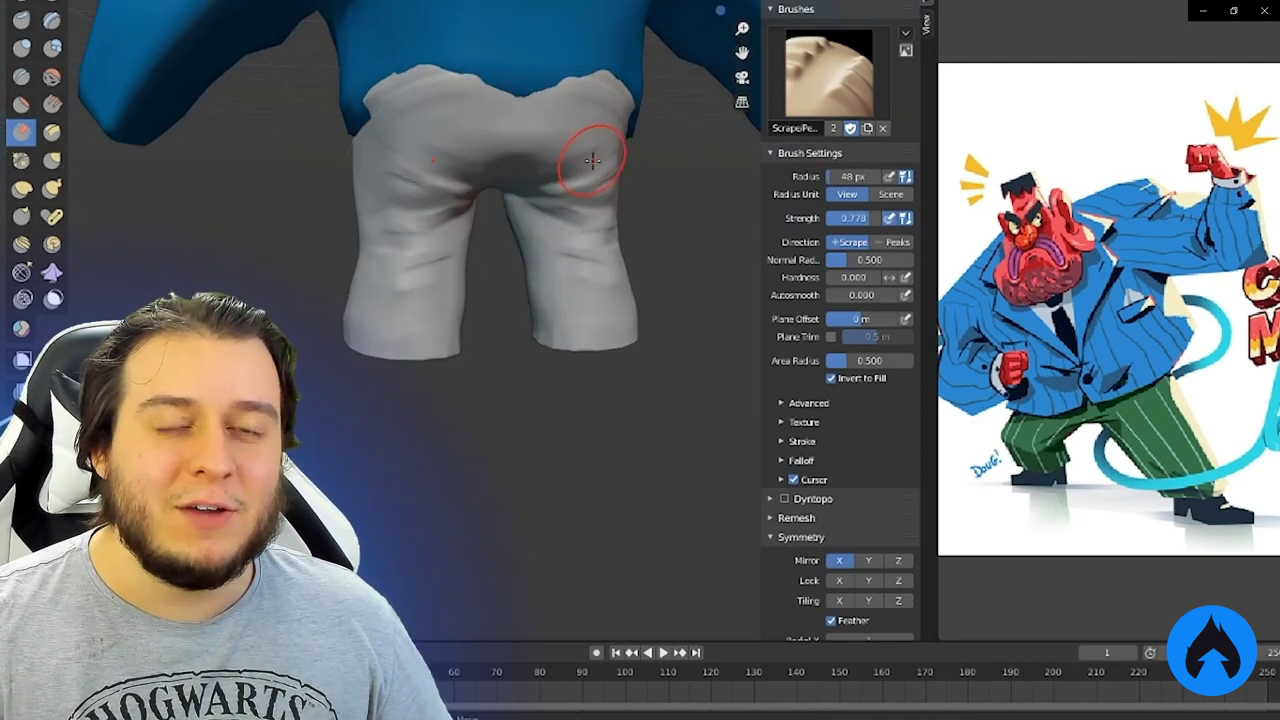
left_click(21, 76)
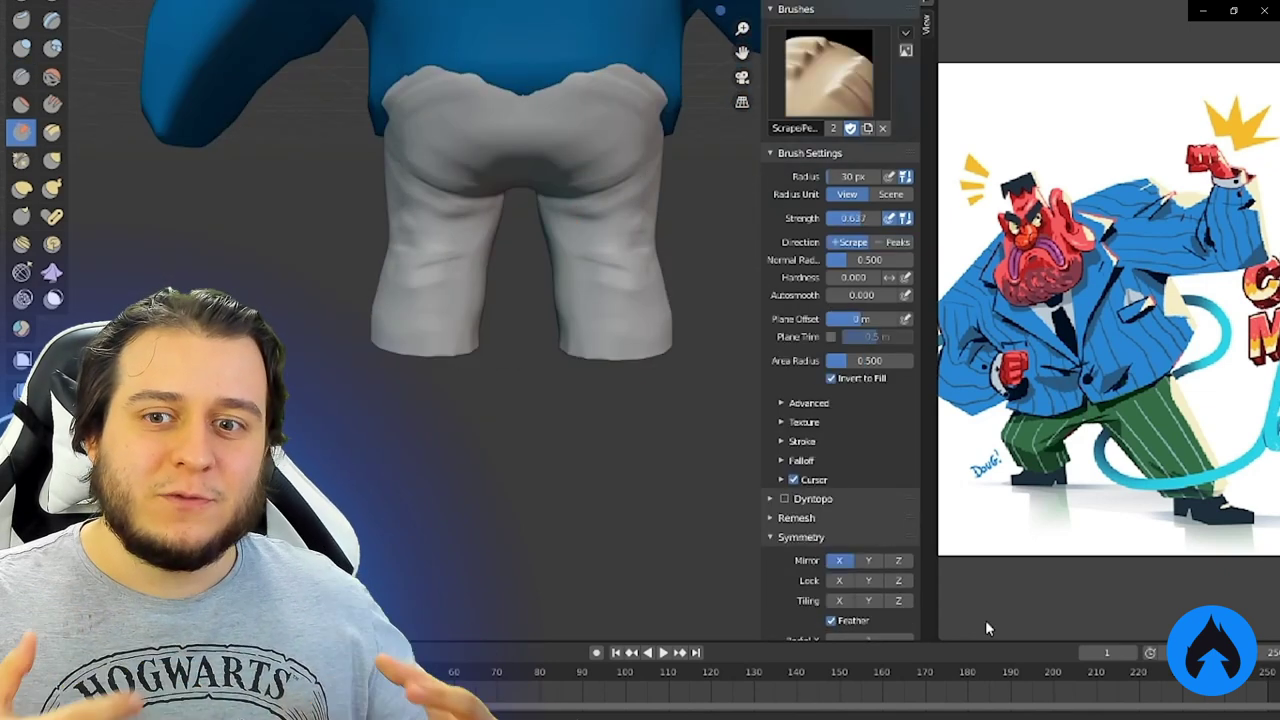
mouse_move(652, 287)
middle_mouse_down()
mouse_move(597, 420)
mouse_move(590, 400)
middle_mouse_up()
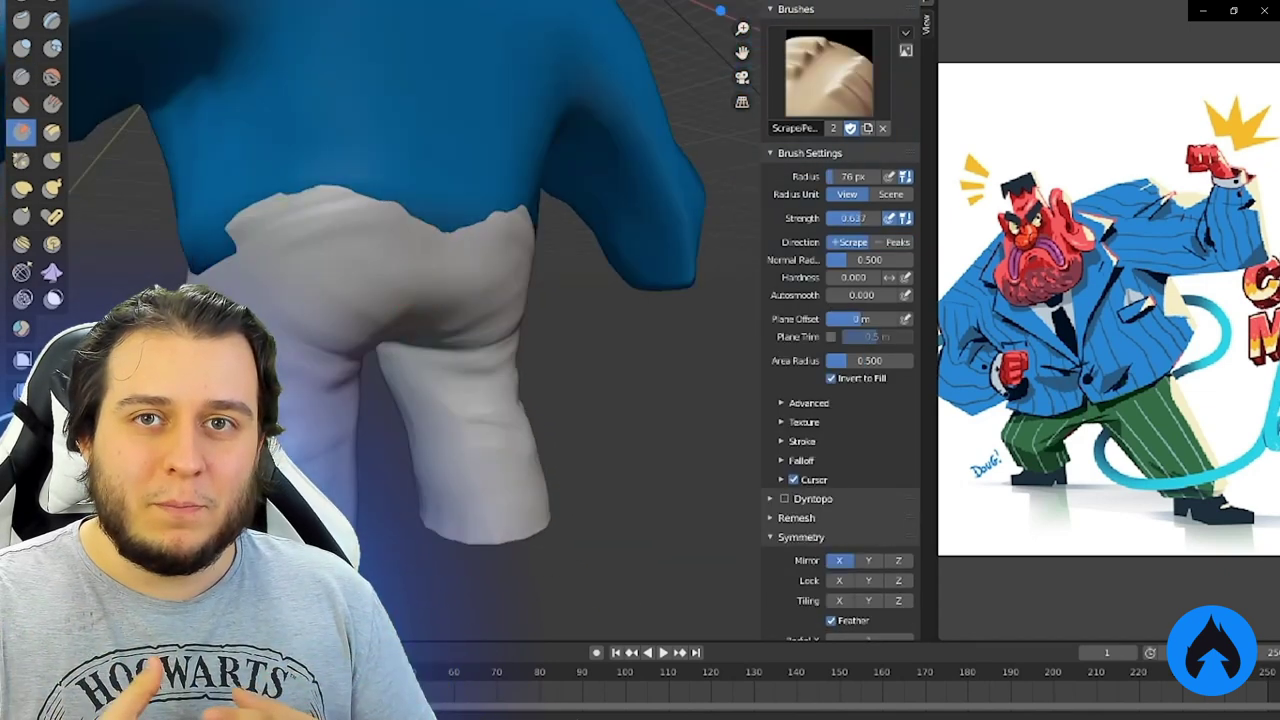
Reshape the back and outer contours of the trousers with the Grab brush, keeping X symmetry on
scroll(562, 342, "up", 2)
scroll(562, 342, "up", 2)
scroll(557, 329, "down", 4)
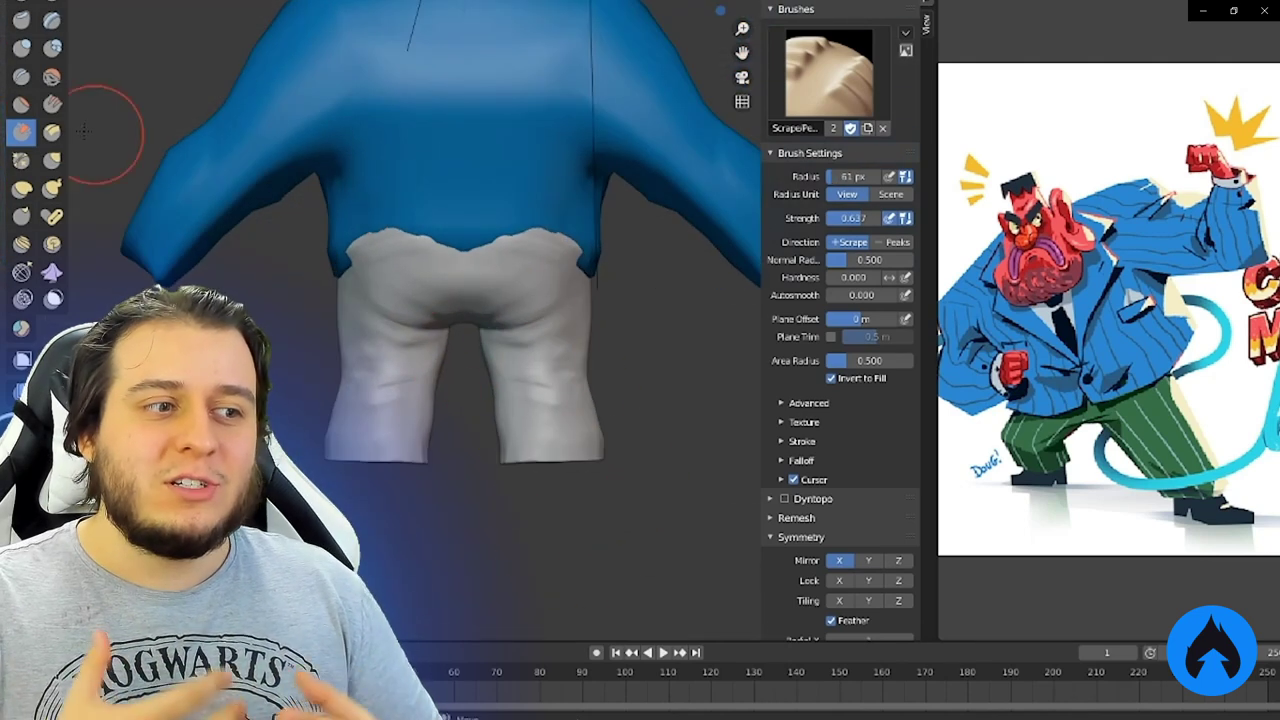
left_click(52, 159)
key("KP_1")
scroll(443, 291, "up", 2)
key("ctrl+KP_1")
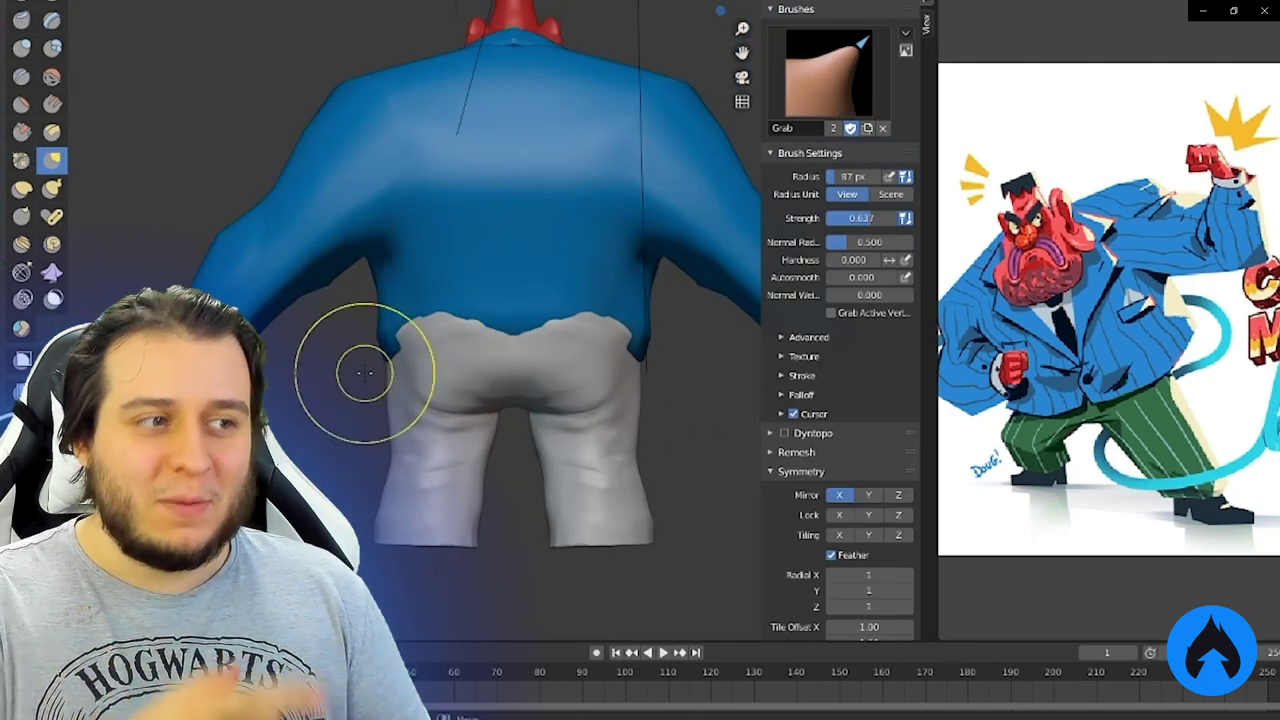
key("f")
left_click(557, 334)
mouse_move(557, 334)
middle_mouse_down()
mouse_move(491, 400)
mouse_move(607, 383)
middle_mouse_up()
scroll(543, 391, "up", 2)
key("KP_1")
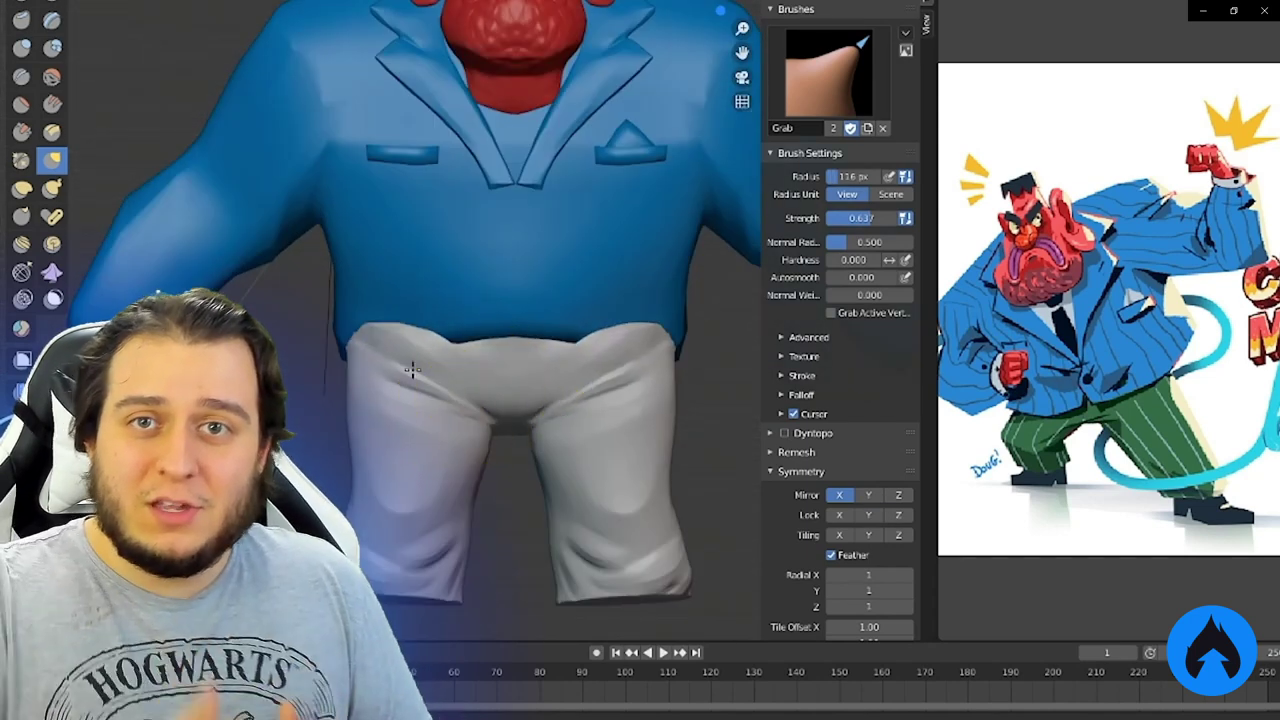
Adjust the shape of the trouser legs from the front with the Grab brush and return to Object Mode
key("ctrl+KP_7")
key("f")
left_click(429, 337)
mouse_move(429, 337)
middle_mouse_down()
mouse_move(349, 286)
mouse_move(520, 470)
middle_mouse_up()
key("KP_1")
scroll(545, 525, "down", 2)
key("ctrl+Tab")
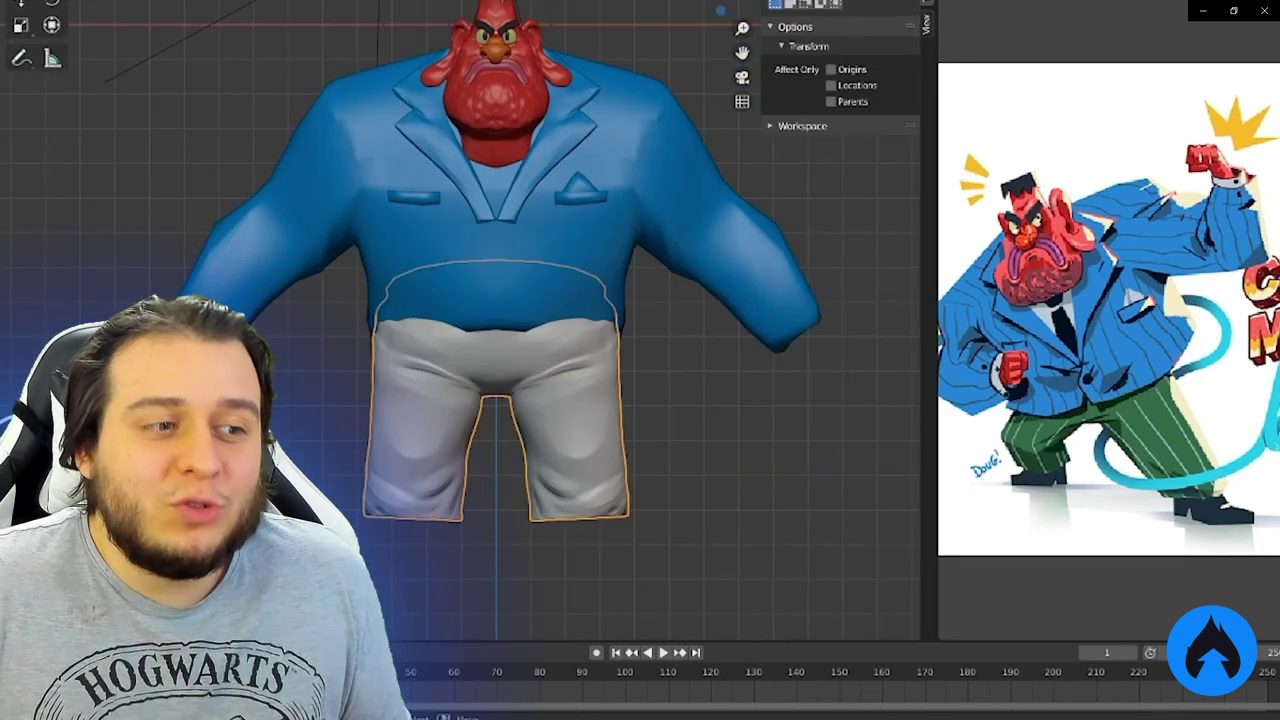
Select the head, hair and facial pieces together with the jacket lapels and scale them relative to the body
scroll(520, 274, "up", 2)
scroll(571, 300, "down", 3)
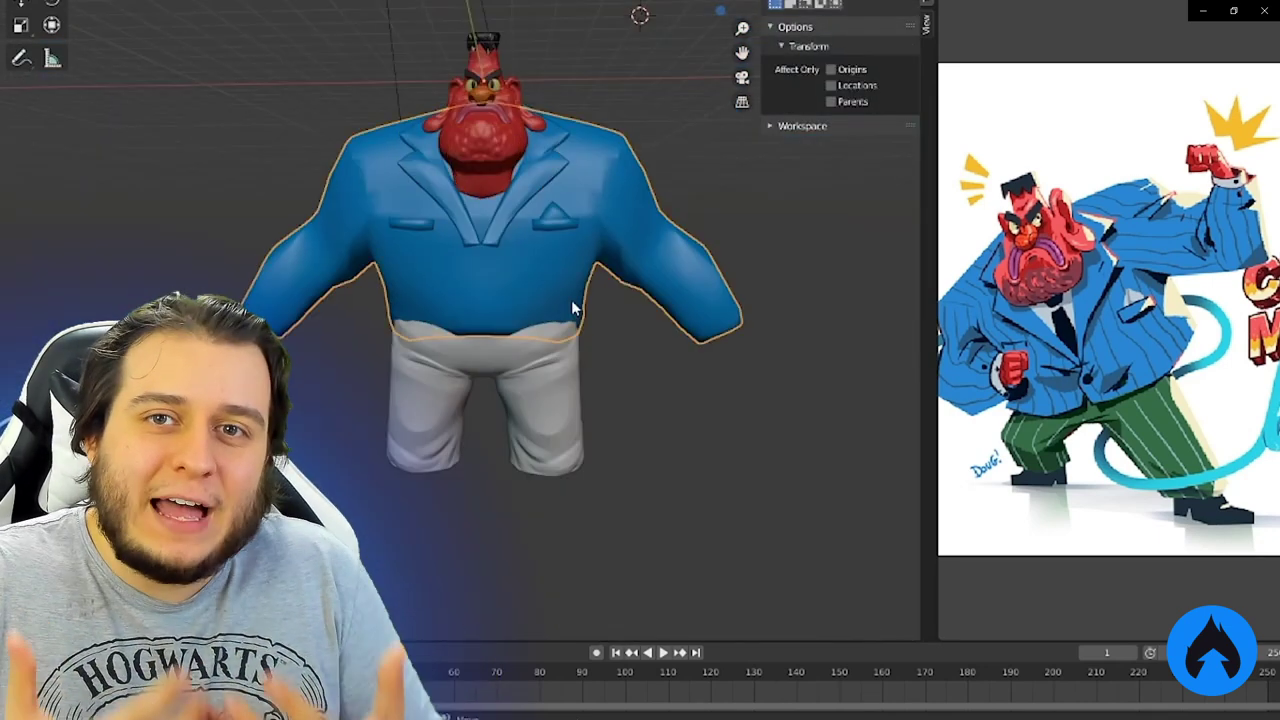
scroll(571, 300, "up", 1)
left_click(410, 138)
middle_click_drag(571, 300, 408, 186)
key("KP_1")
scroll(408, 186, "up", 2)
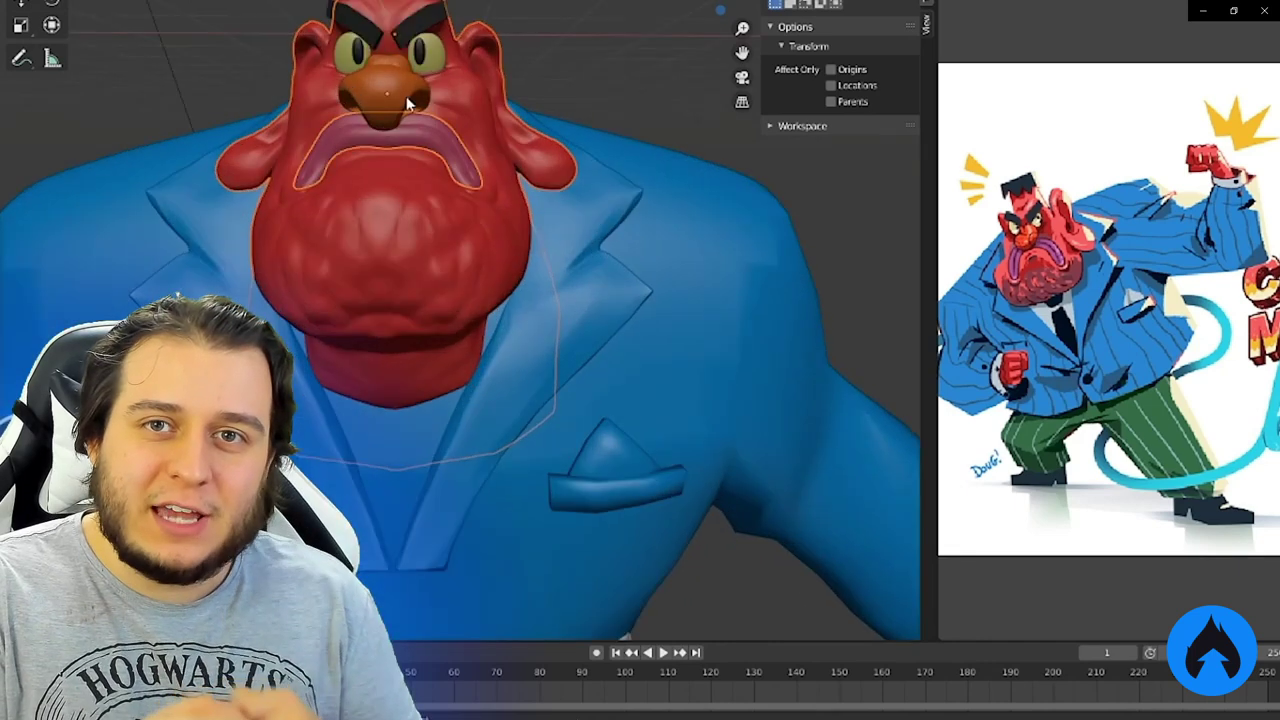
scroll(474, 337, "down", 8)
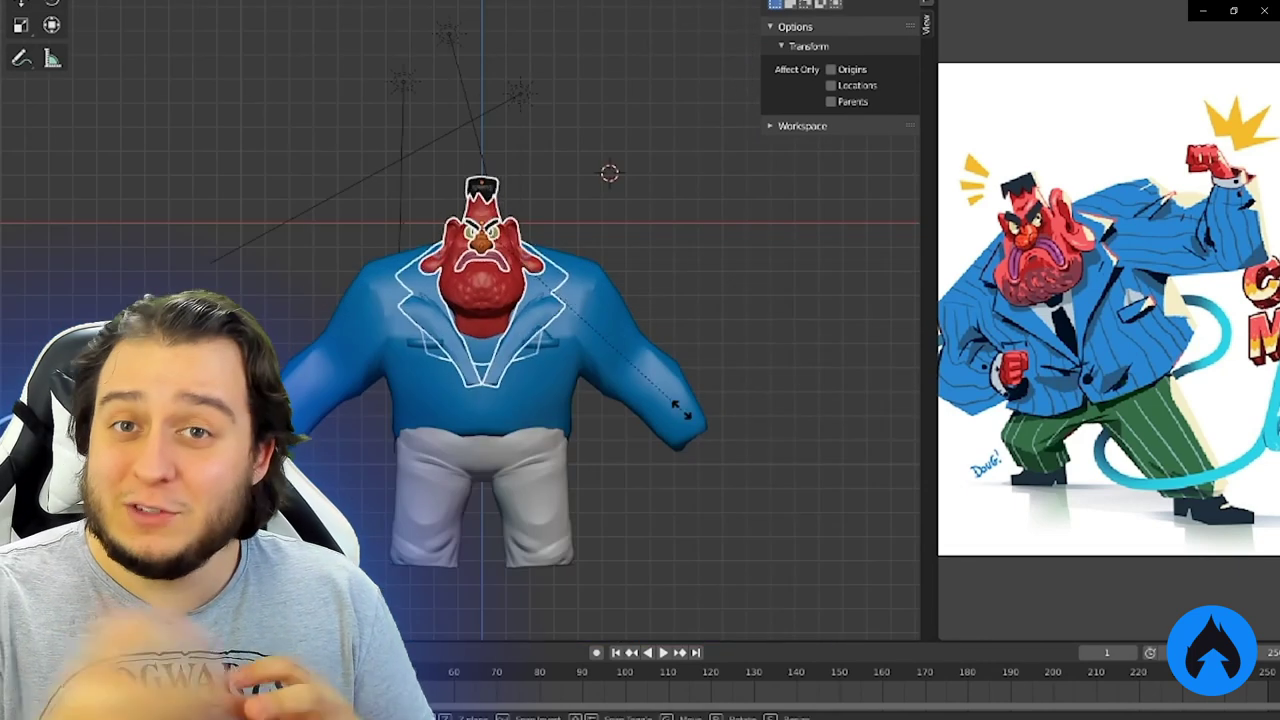
middle_click_drag(680, 410, 655, 429)
Examine the face and the whole figure from several distances and angles against the full reference illustration
scroll(655, 429, "down", 4)
scroll(1044, 329, "down", 4)
scroll(727, 234, "up", 8)
scroll(727, 234, "down", 4)
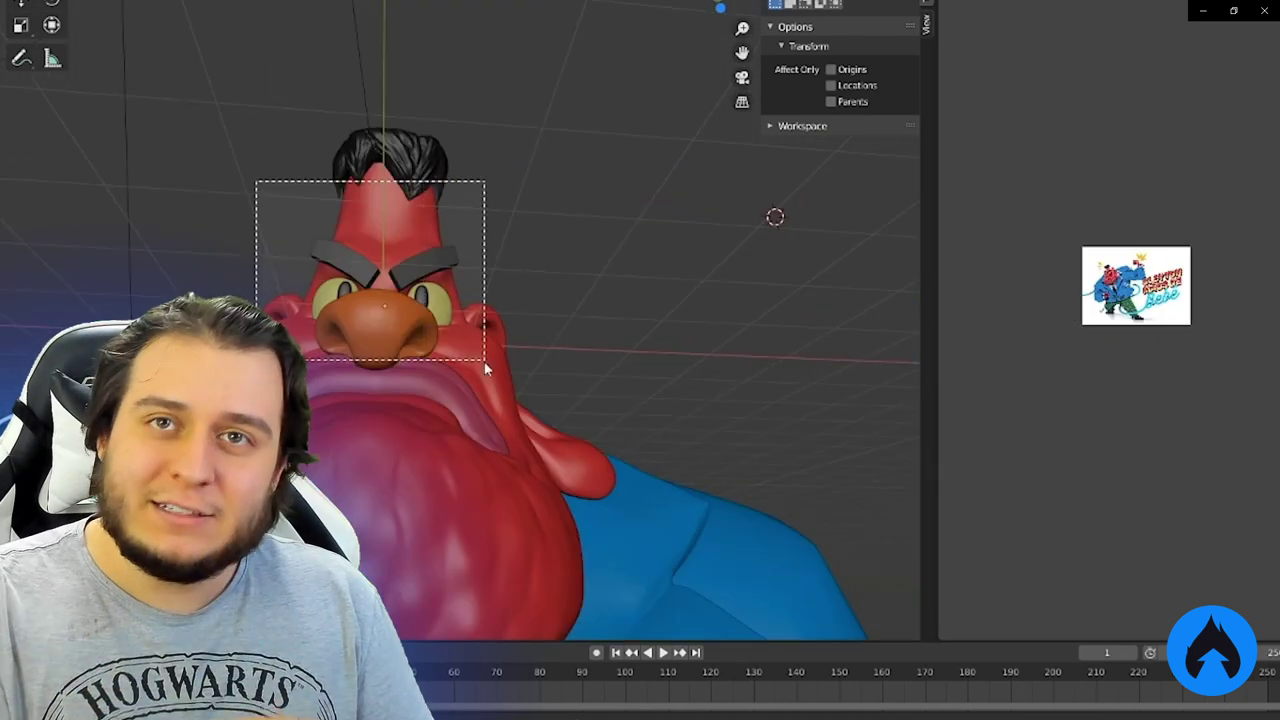
middle_click_drag(484, 361, 592, 436)
scroll(592, 436, "down", 3)
key("KP_1")
scroll(620, 337, "up", 3)
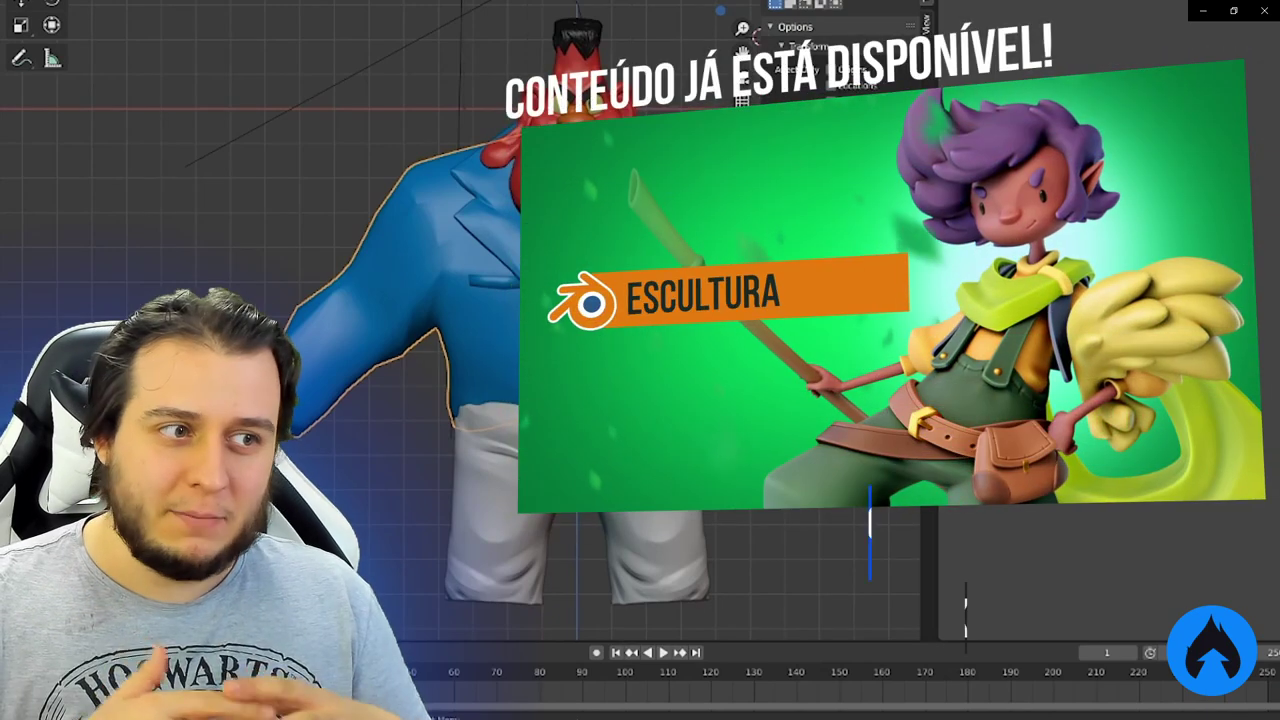
mouse_move(430, 330)
middle_mouse_down()
mouse_move(465, 230)
mouse_move(330, 275)
mouse_move(406, 416)
mouse_move(486, 371)
mouse_move(470, 330)
mouse_move(400, 335)
mouse_move(470, 335)
mouse_move(420, 330)
mouse_move(450, 320)
middle_mouse_up()
scroll(465, 230, "down", 3)
scroll(465, 230, "up", 3)
scroll(330, 275, "up", 4)
Open the Apply transform options for the jacket in Object Mode and put the jacket into Sculpt Mode
key("ctrl+Tab")
key("ctrl+Tab")
key("ctrl+Tab")
key("ctrl+Tab")
key("ctrl+Tab")
scroll(480, 300, "up", 5)
scroll(480, 300, "down", 6)
key("shift+s")
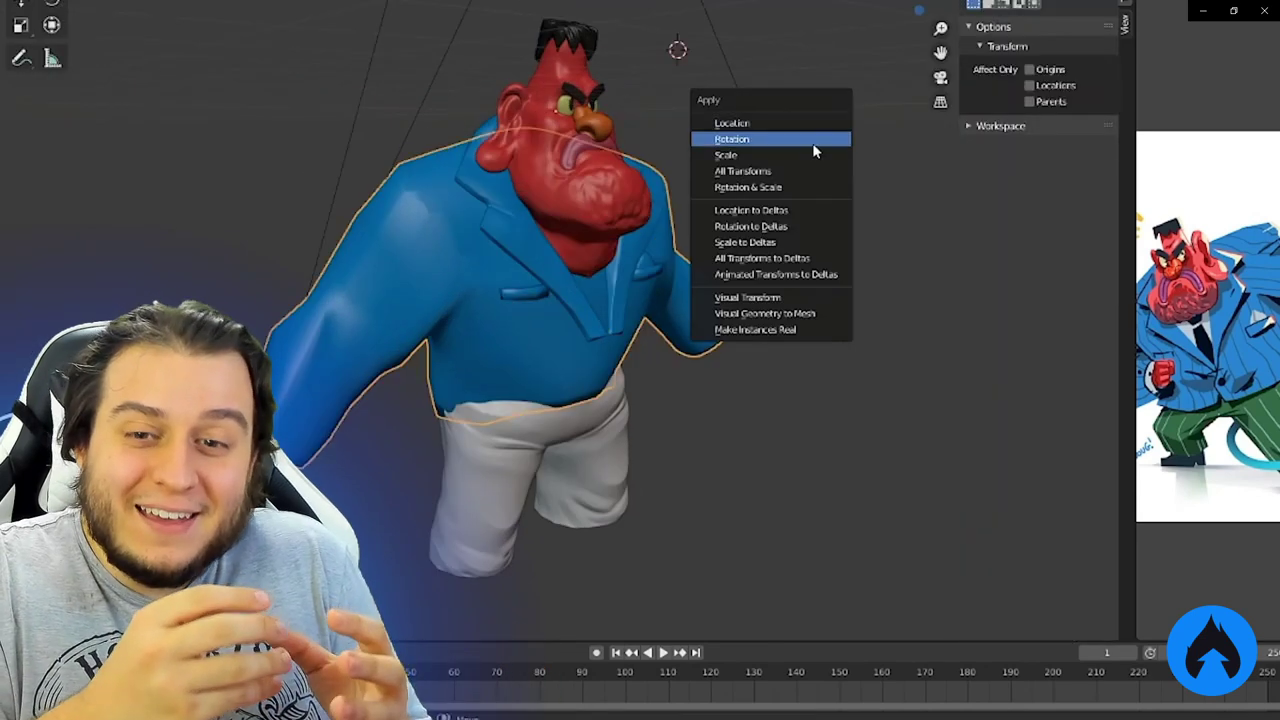
key("shift+a")
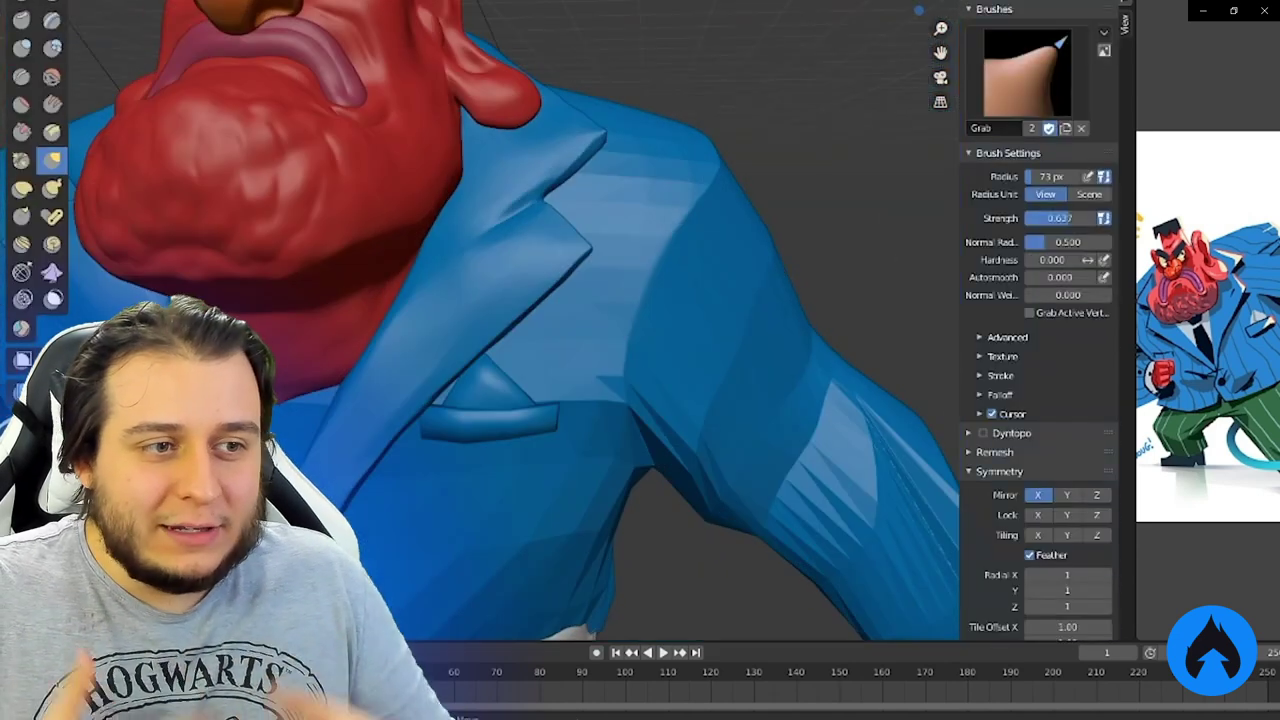
Sculpt folds around the jacket's shoulders with Clay Strips and reshape its outline with the Grab brush, using X symmetry
key("Tab")
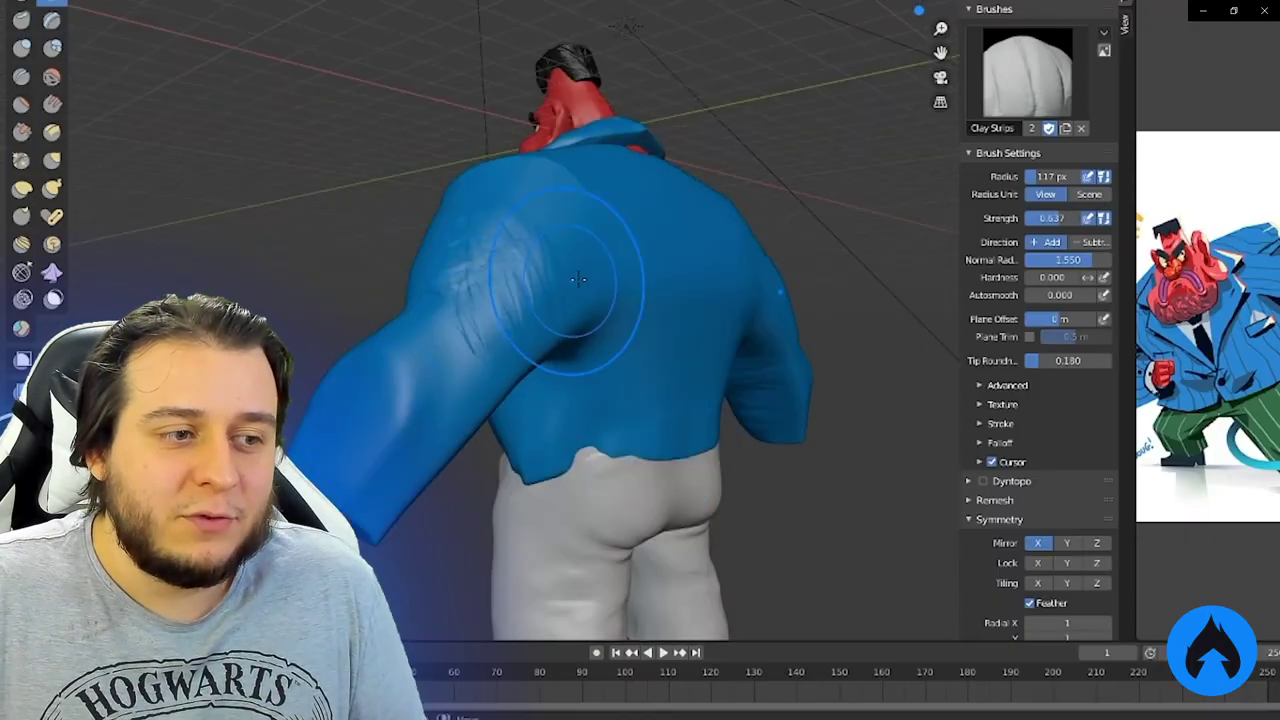
mouse_move(578, 279)
middle_mouse_down()
mouse_move(470, 283)
mouse_move(629, 329)
mouse_move(563, 306)
mouse_move(519, 385)
mouse_move(429, 357)
mouse_move(666, 243)
mouse_move(753, 277)
mouse_move(571, 286)
mouse_move(514, 357)
mouse_move(600, 300)
mouse_move(911, 317)
mouse_move(463, 287)
mouse_move(450, 250)
mouse_move(665, 222)
middle_mouse_up()
key("g")
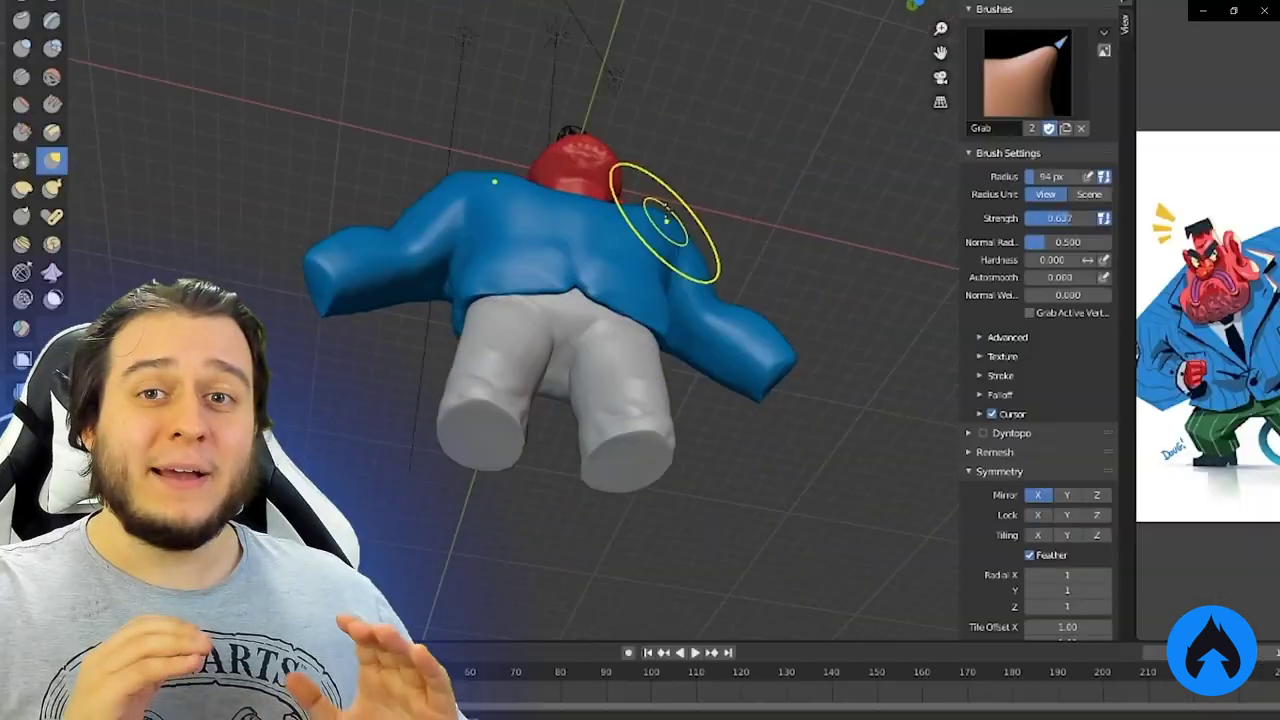
mouse_move(552, 219)
middle_mouse_down()
mouse_move(700, 294)
mouse_move(620, 340)
mouse_move(555, 430)
mouse_move(677, 394)
middle_mouse_up()
key("c")
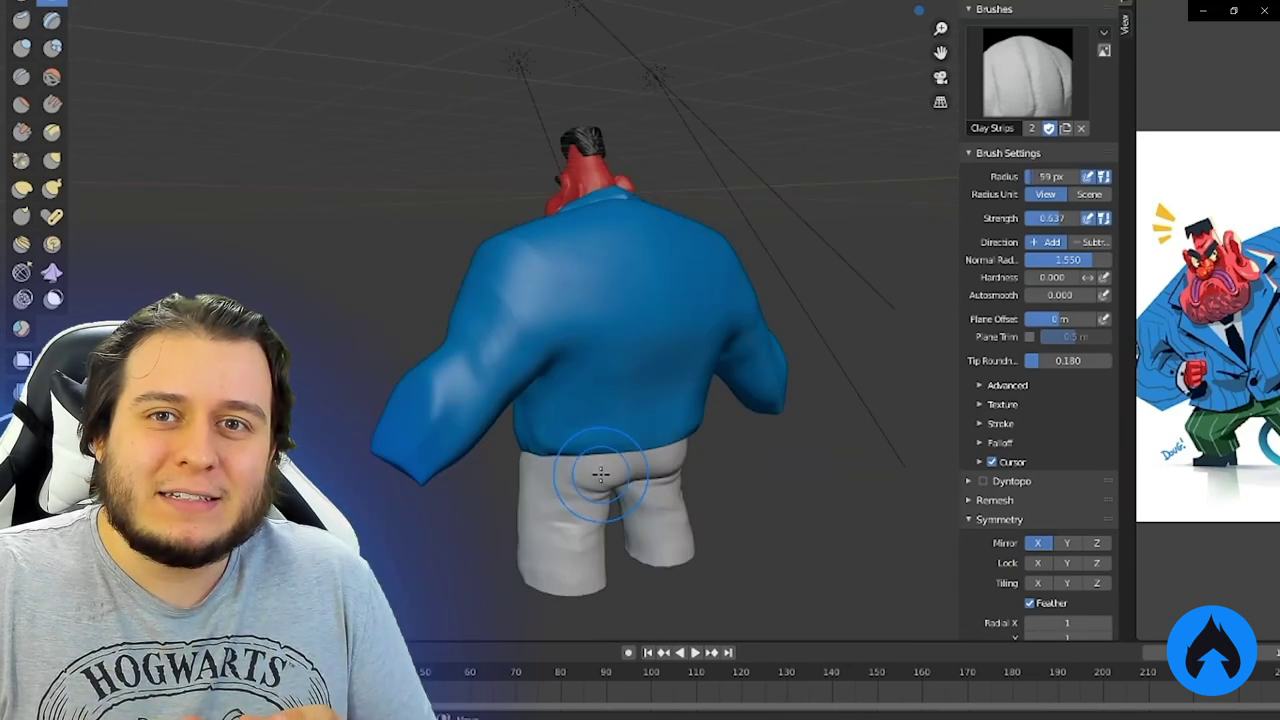
Hide the trousers and resume sculpting the jacket
mouse_move(467, 275)
middle_mouse_down()
mouse_move(540, 262)
mouse_move(597, 277)
mouse_move(486, 300)
mouse_move(552, 310)
mouse_move(471, 286)
mouse_move(543, 177)
mouse_move(560, 220)
mouse_move(609, 251)
middle_mouse_up()
scroll(540, 262, "up", 3)
key("ctrl+Tab")
key("ctrl+Tab")
scroll(400, 500, "up", 5)
scroll(486, 266, "down", 4)
scroll(486, 266, "down", 2)
Build symmetric folds at the jacket's armpits and radiating from the front closure with the Clay Strips brush
key("c")
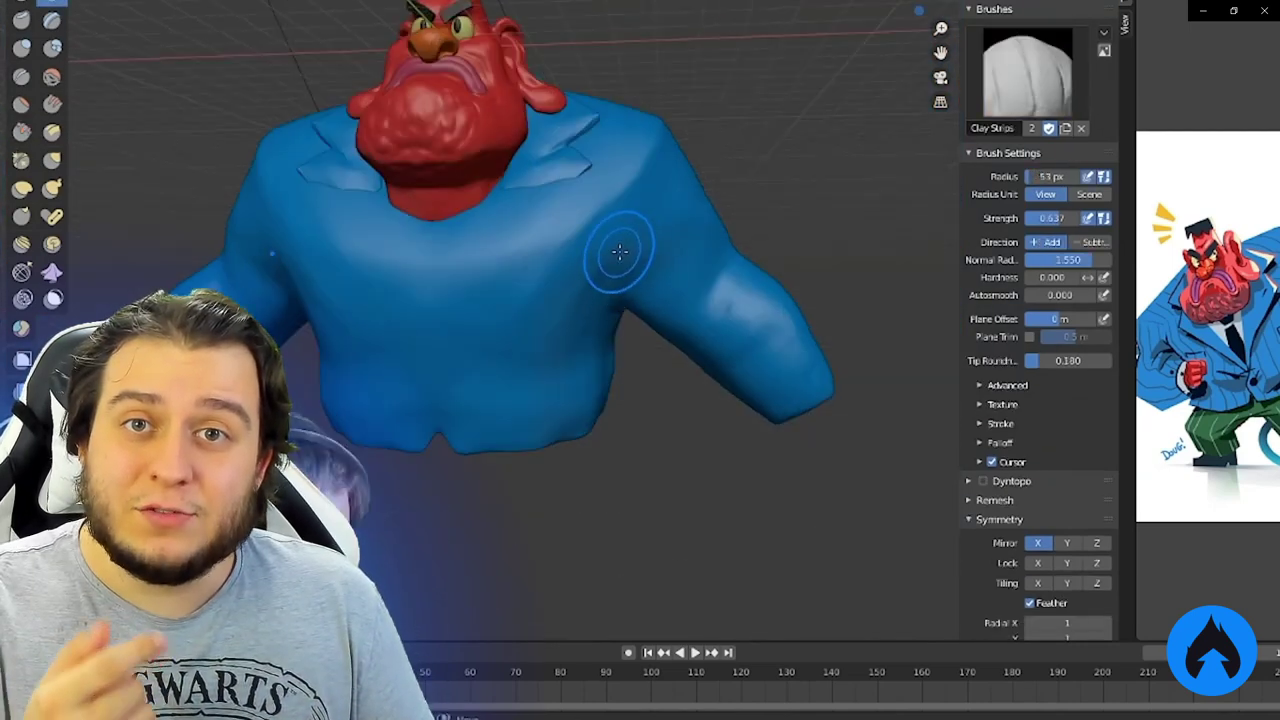
left_click_drag(609, 251, 677, 282)
mouse_move(677, 282)
middle_mouse_down()
mouse_move(541, 362)
mouse_move(555, 372)
mouse_move(519, 395)
middle_mouse_up()
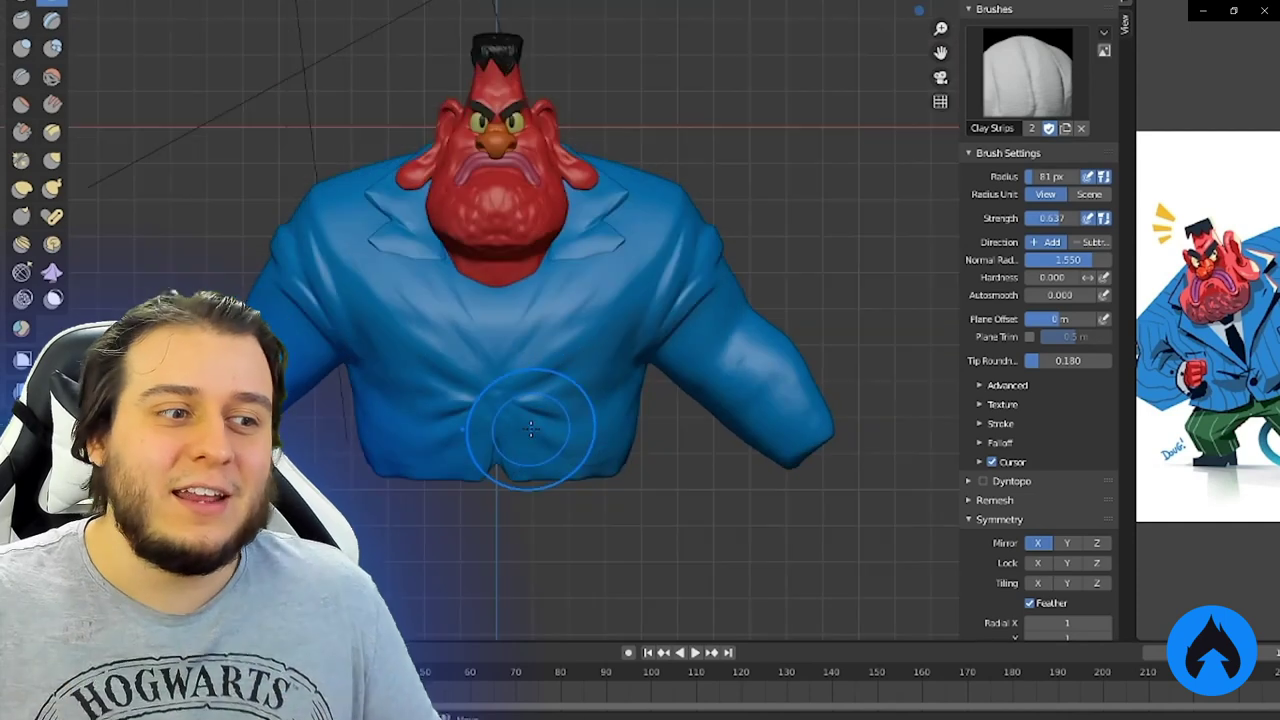
mouse_move(531, 428)
middle_mouse_down()
mouse_move(608, 380)
mouse_move(665, 289)
middle_mouse_up()
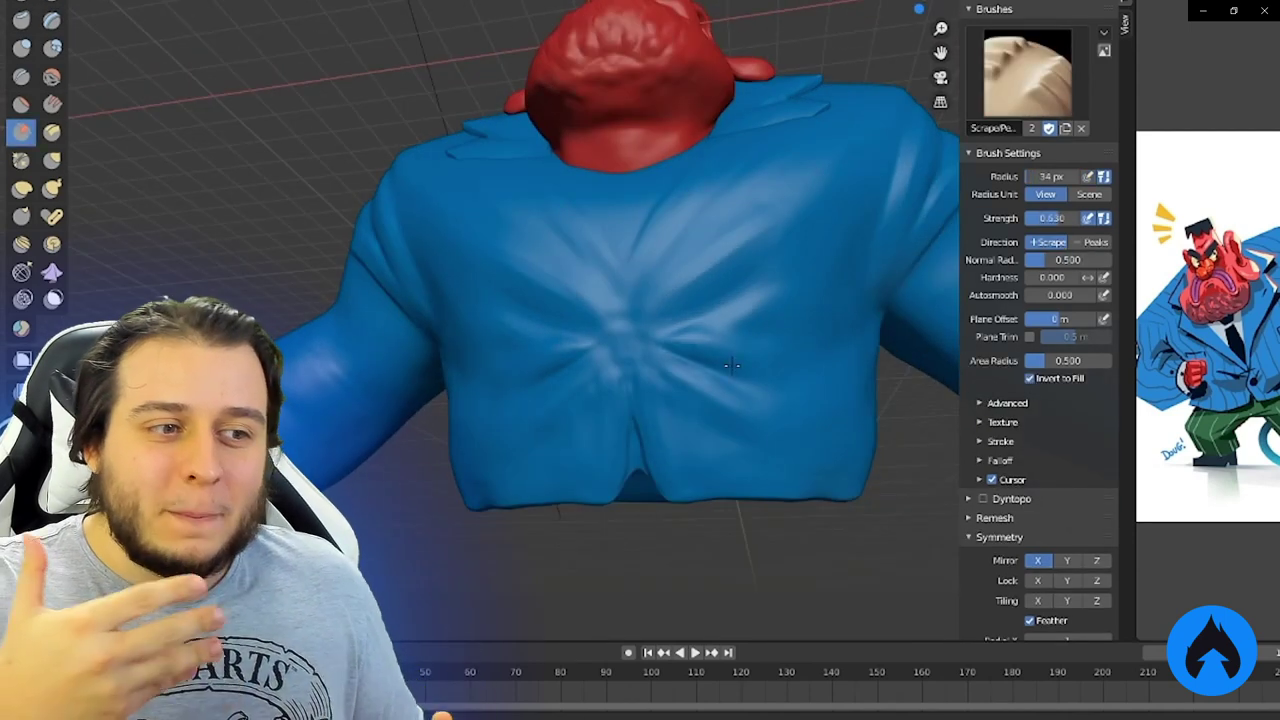
Sharpen the folds on the jacket's front, shoulders and lower back with the Scrape brush
middle_click_drag(591, 478, 557, 300)
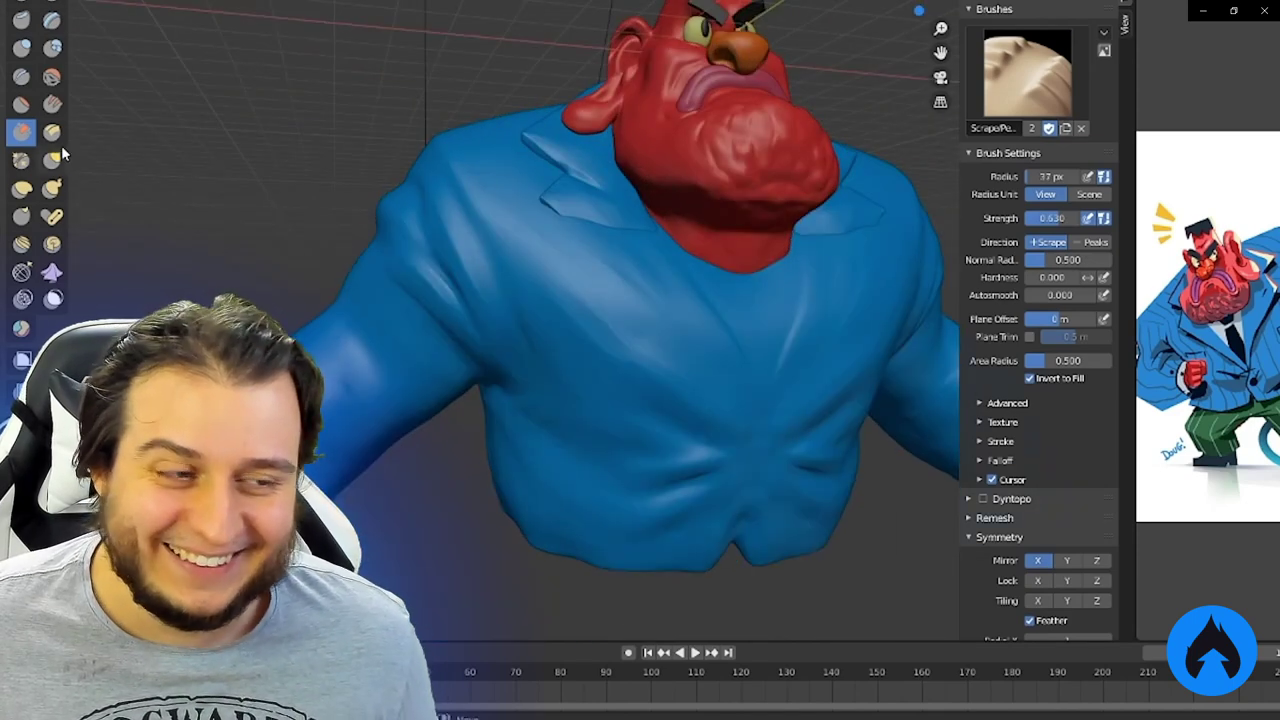
left_click(54, 158)
left_click(22, 131)
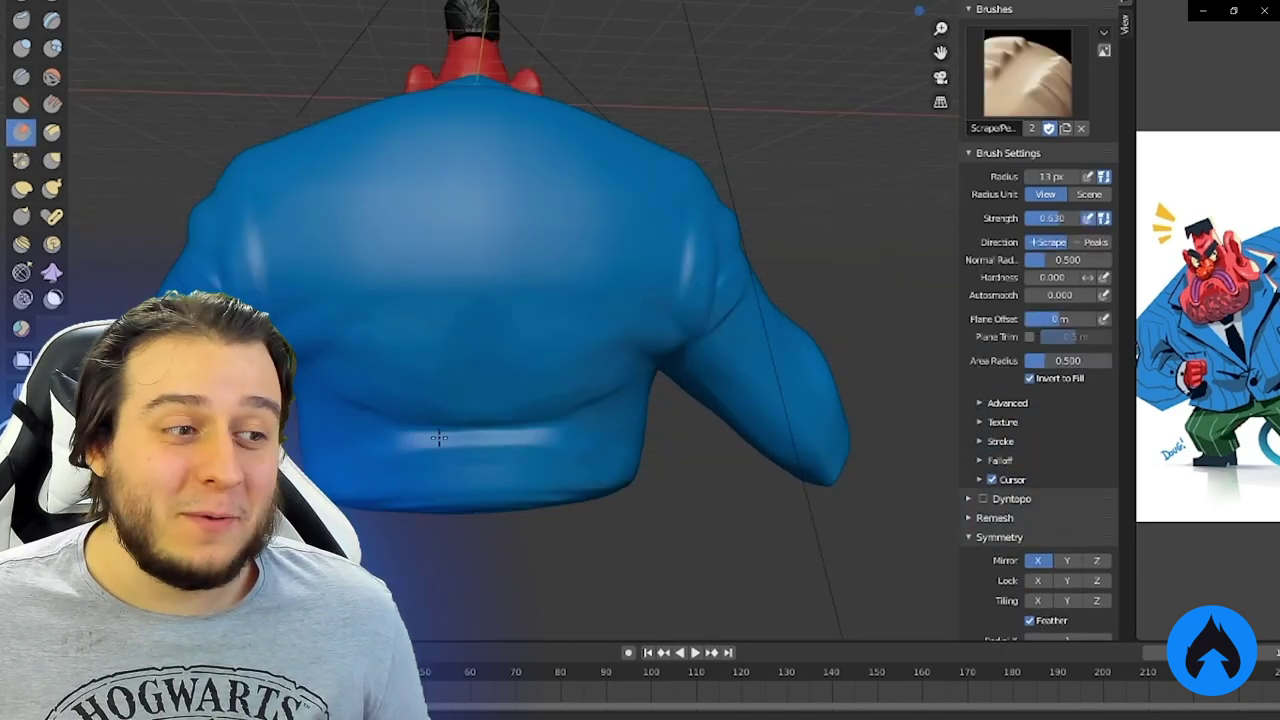
mouse_move(544, 373)
middle_mouse_down()
mouse_move(657, 291)
mouse_move(466, 371)
mouse_move(540, 398)
mouse_move(474, 349)
mouse_move(469, 248)
middle_mouse_up()
key("shift+c")
key("shift+t")
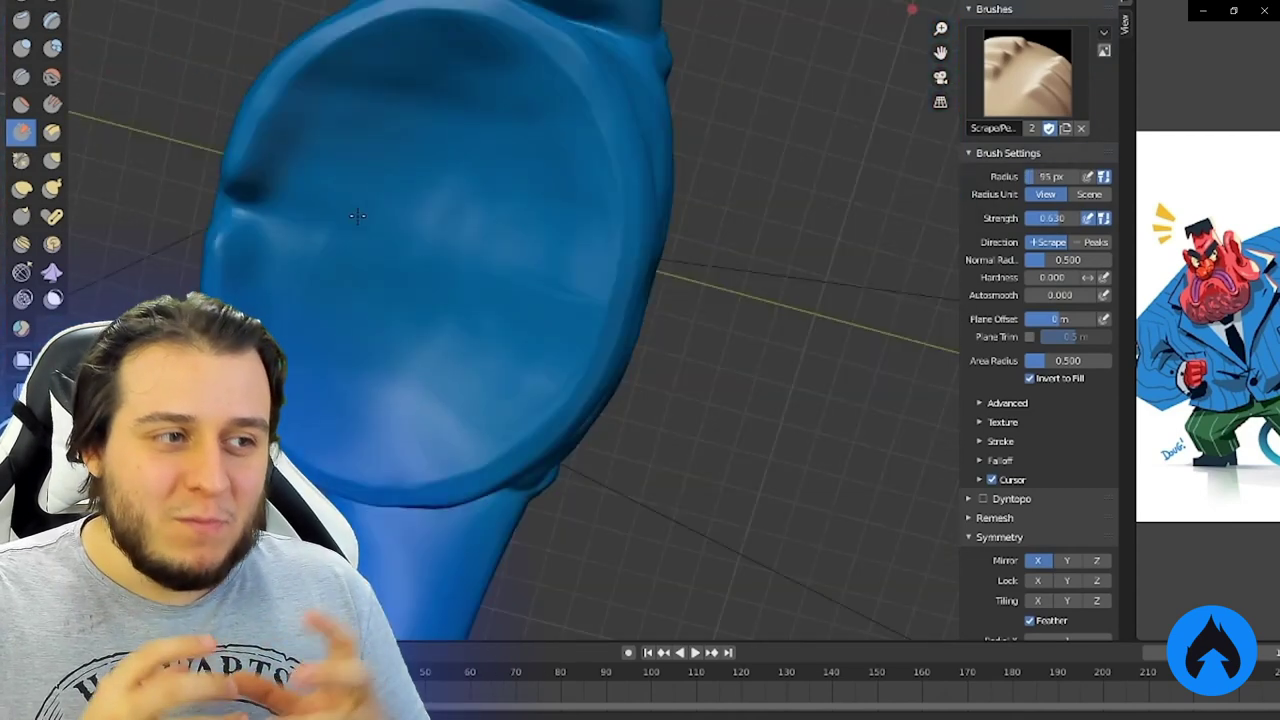
Refine the chest and armpit folds of the jacket with the Scrape brush, varying its radius
mouse_move(357, 215)
middle_mouse_down()
mouse_move(580, 409)
mouse_move(587, 246)
middle_mouse_up()
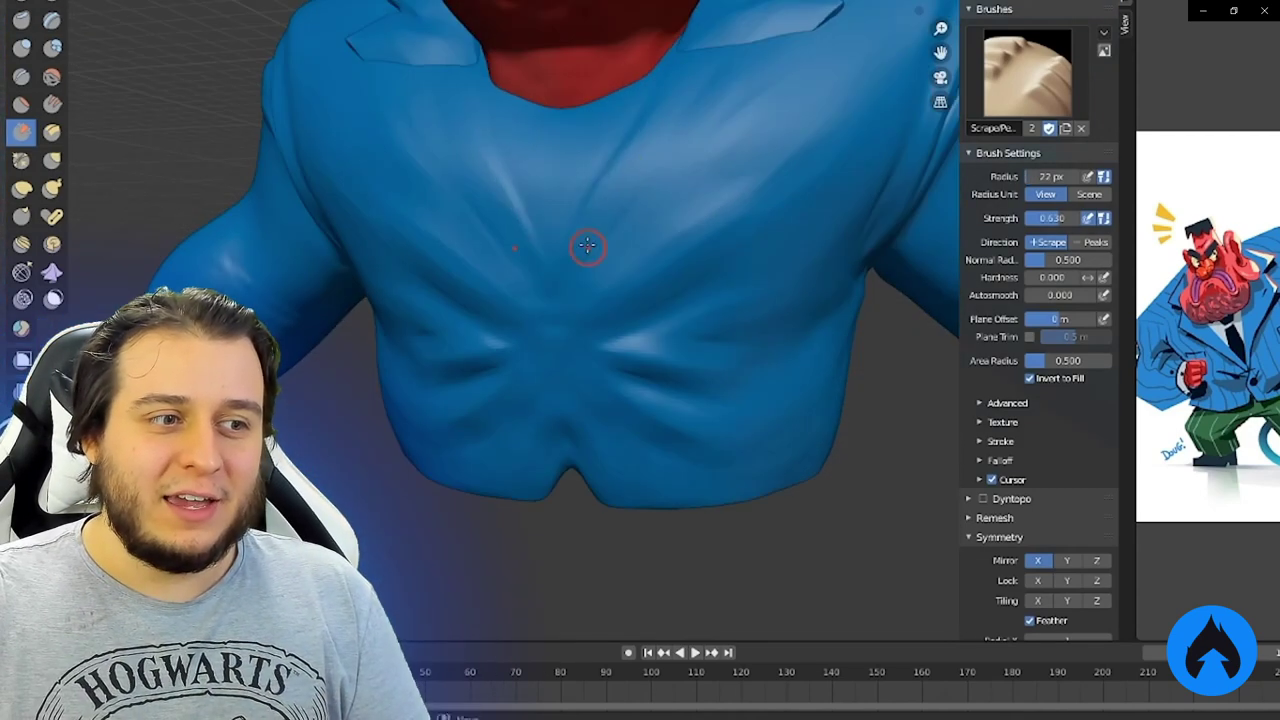
mouse_move(650, 356)
middle_mouse_down()
mouse_move(600, 309)
mouse_move(828, 216)
mouse_move(623, 306)
middle_mouse_up()
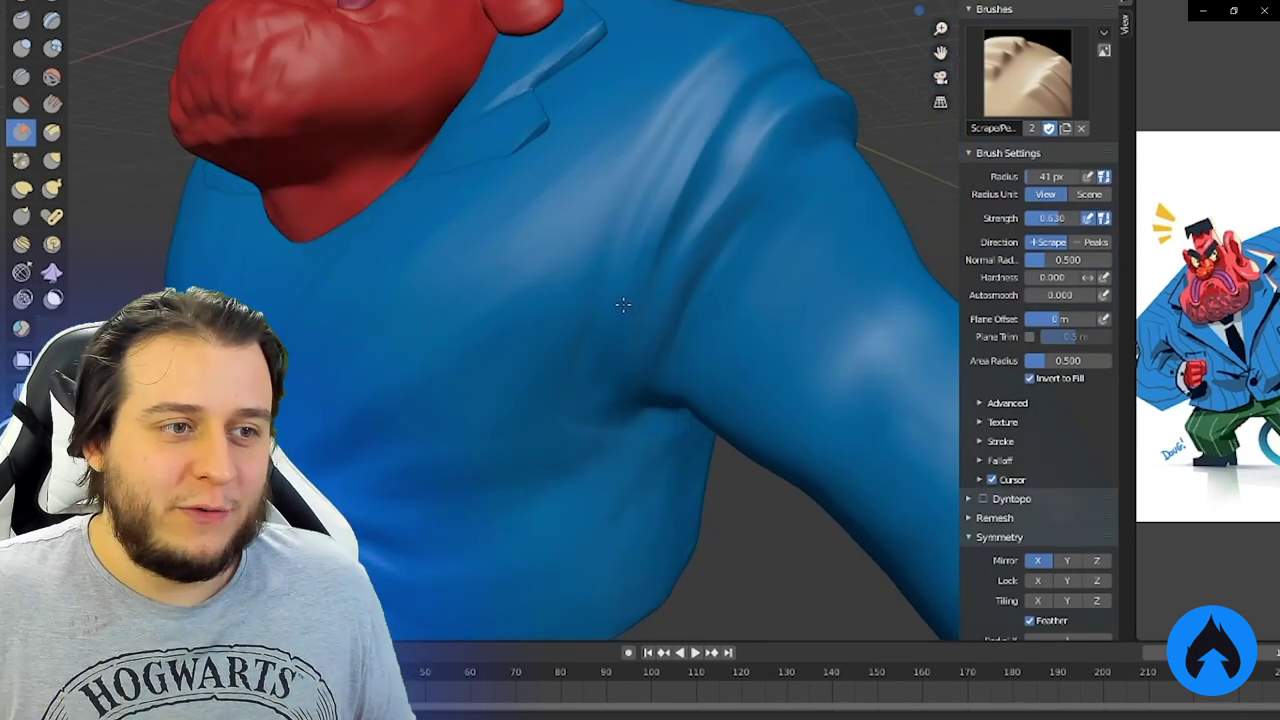
key("f")
scroll(514, 214, "down", 3)
mouse_move(514, 214)
middle_mouse_down()
mouse_move(644, 219)
mouse_move(531, 283)
middle_mouse_up()
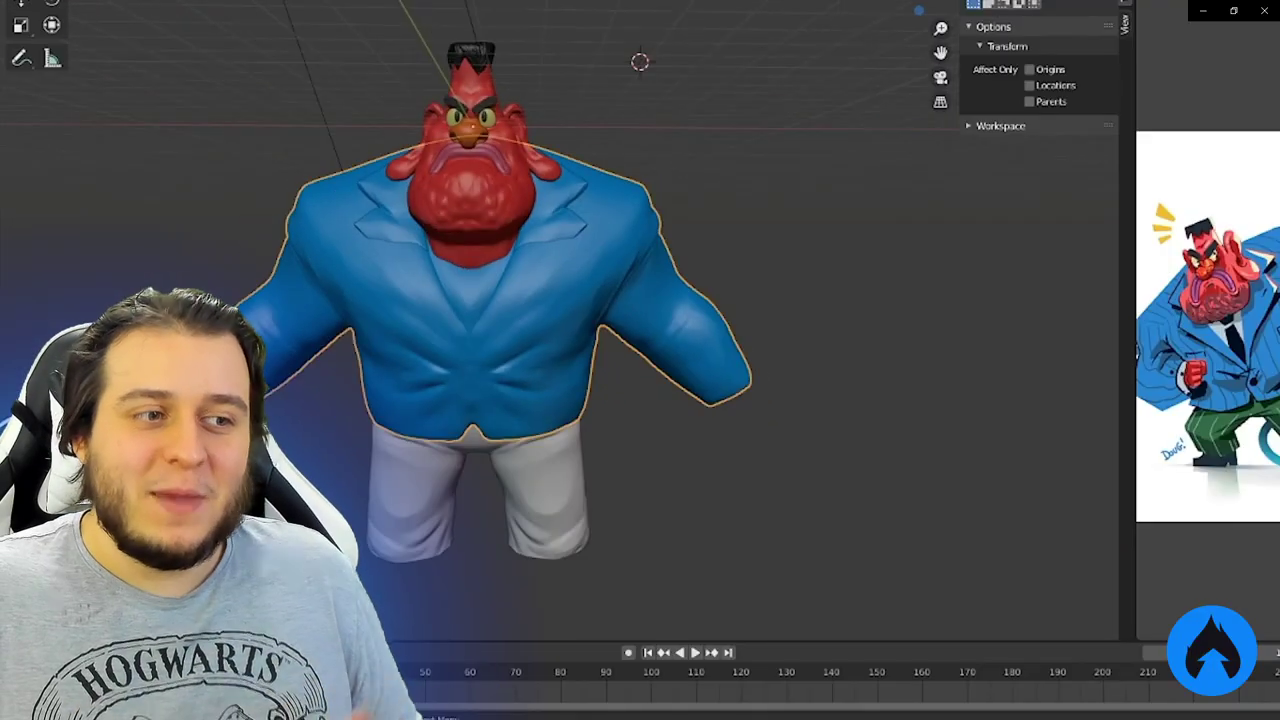
Select the chest pocket and handkerchief pieces in Object Mode and position them on the surface of the jacket
middle_click_drag(560, 360, 700, 360)
key("ctrl+a")
left_click(700, 360)
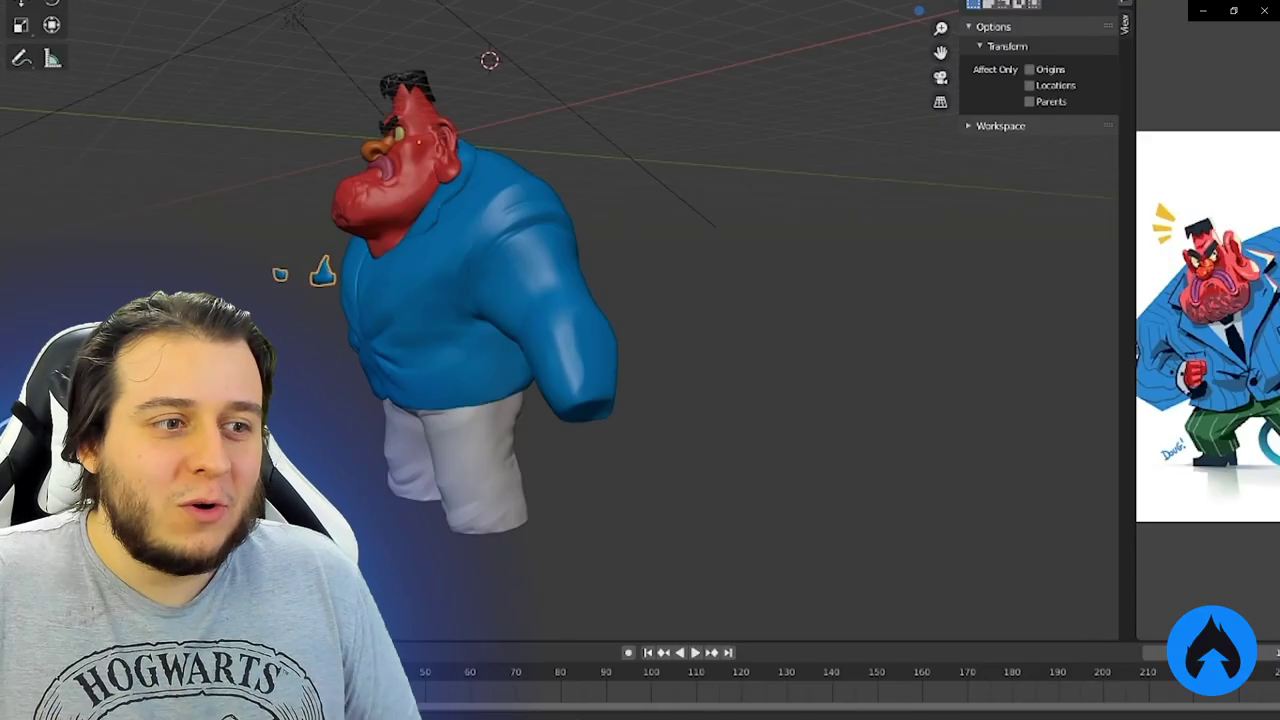
key("g")
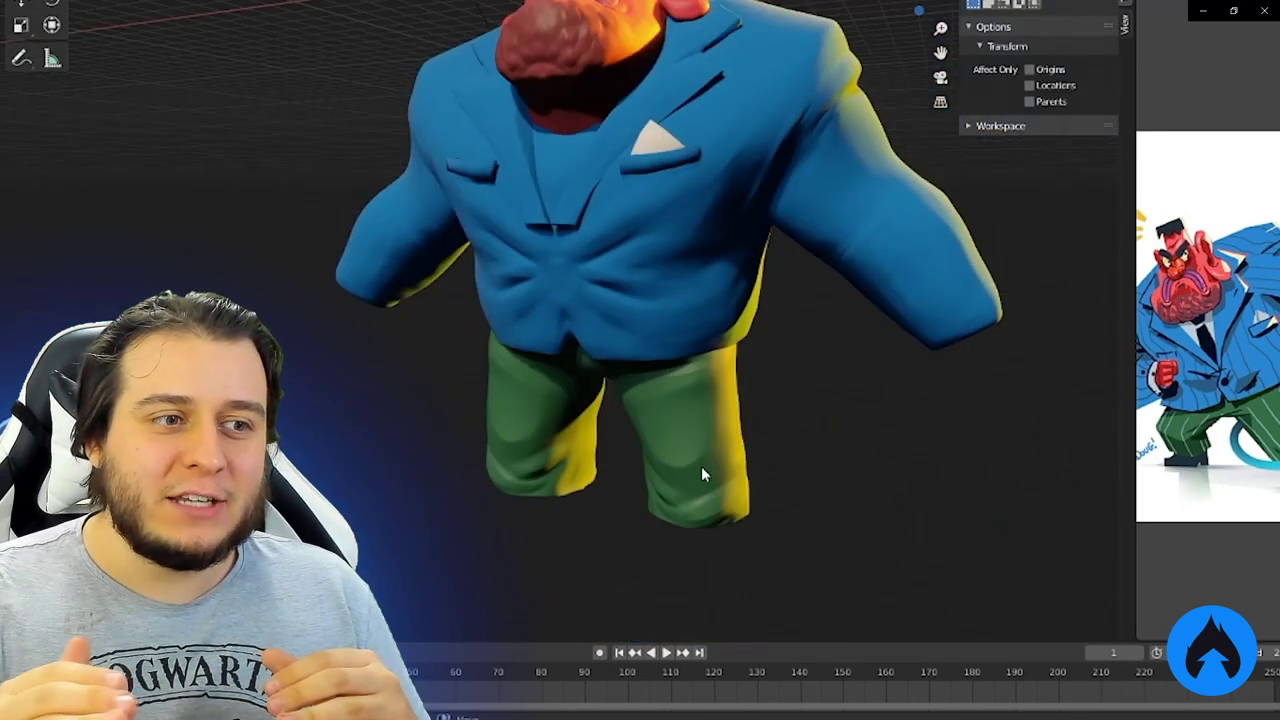
Review the coloured character up close and at full figure, and widen the reference image area beside the viewport
scroll(701, 466, "down", 5)
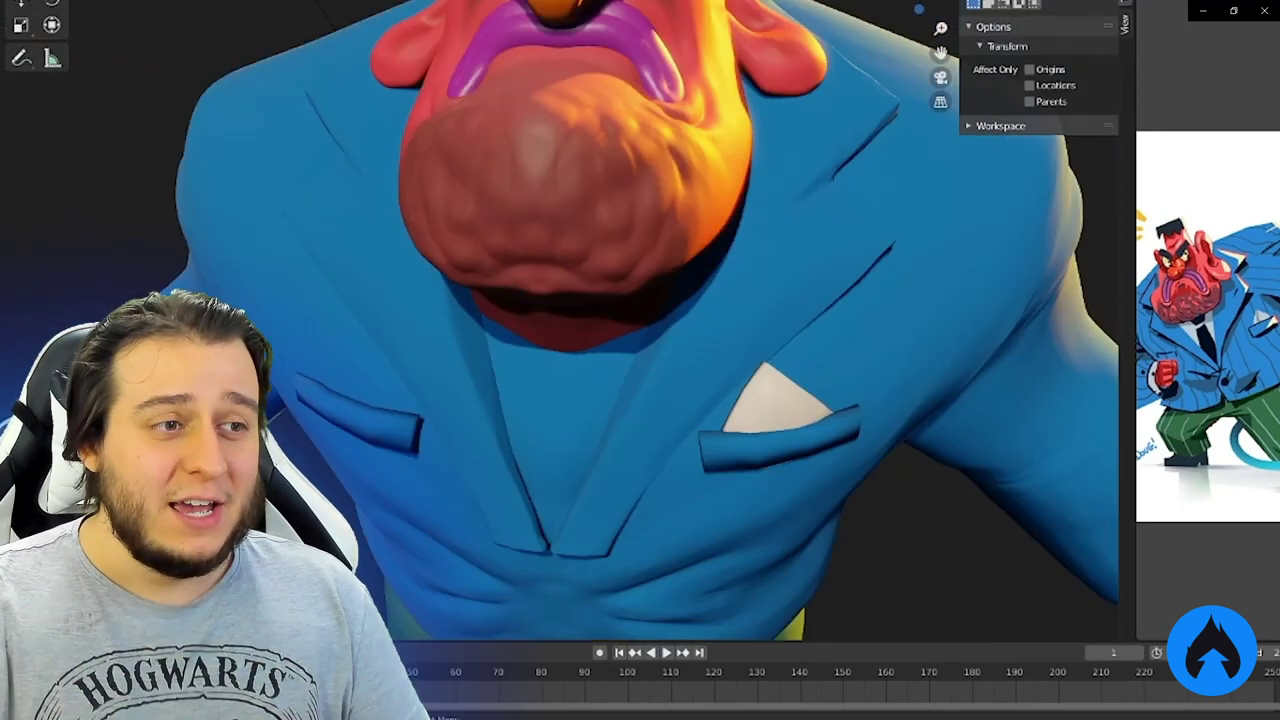
scroll(899, 277, "down", 10)
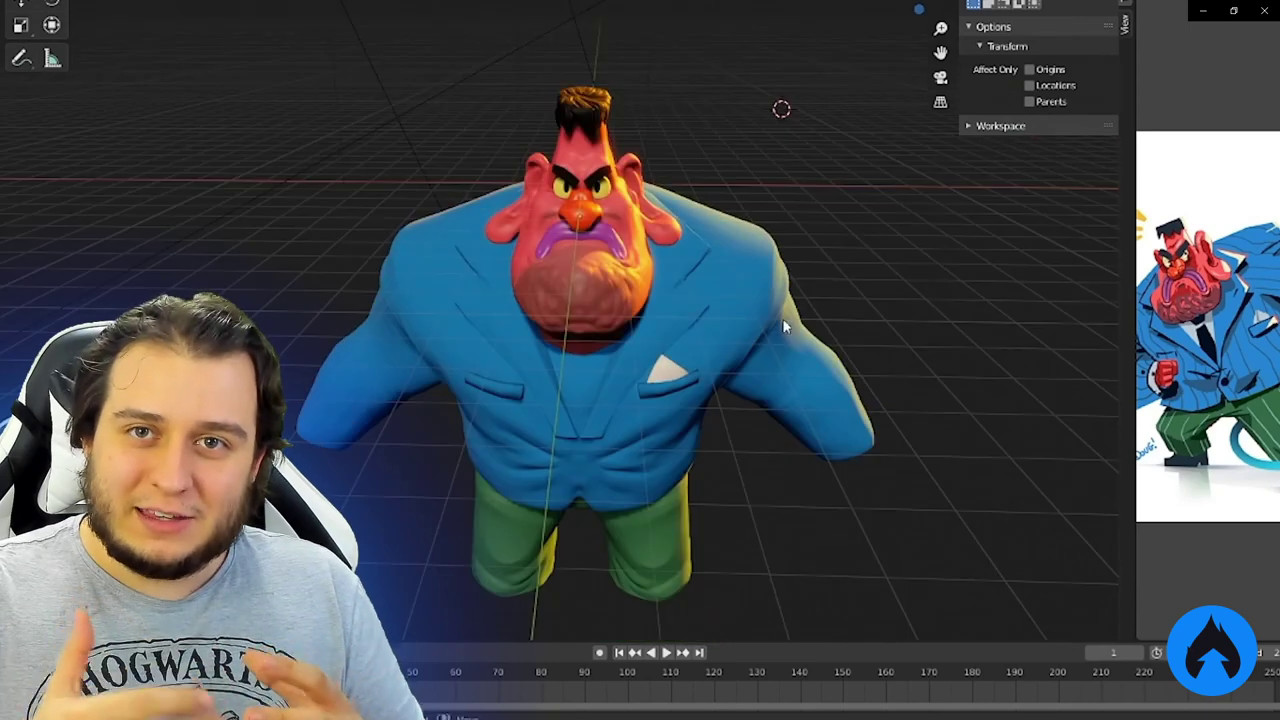
scroll(878, 341, "up", 5)
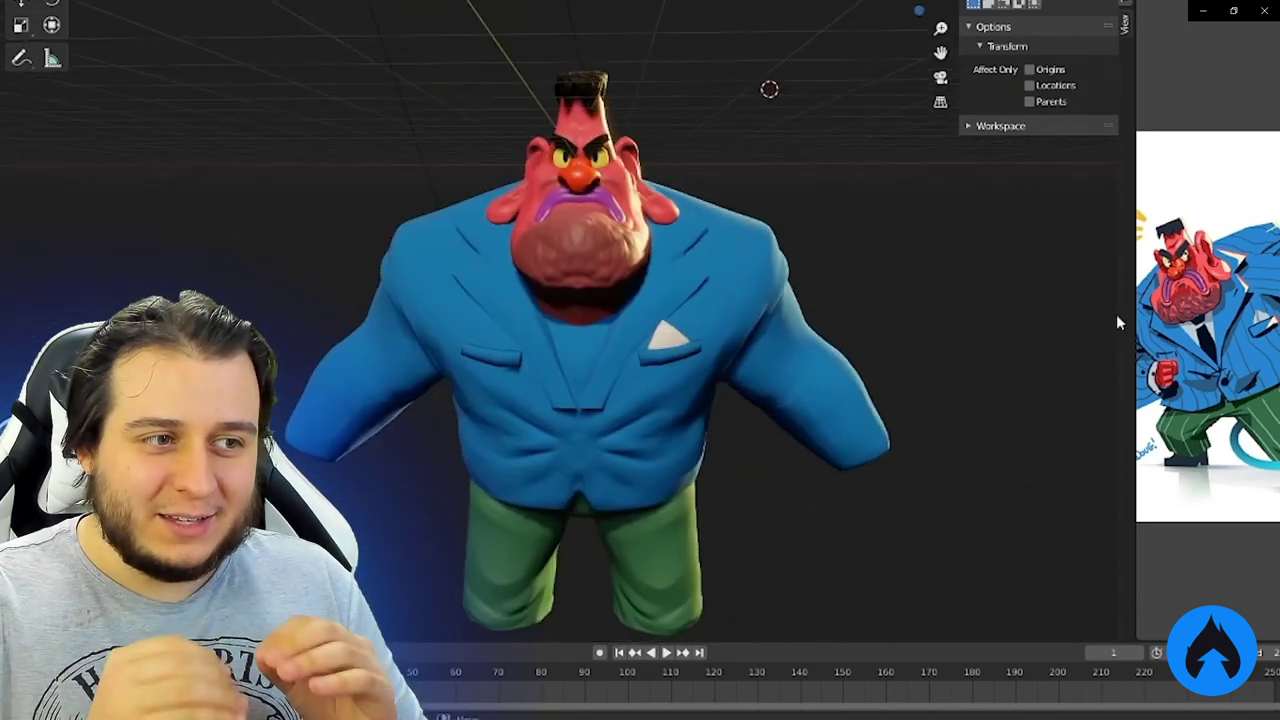
left_click_drag(1124, 314, 980, 308)
scroll(539, 301, "up", 5)
scroll(614, 276, "down", 5)
Add a shirt mesh between the lapels, adjust the chest area with the Grab brush and return to Object Mode
key("shift+a")
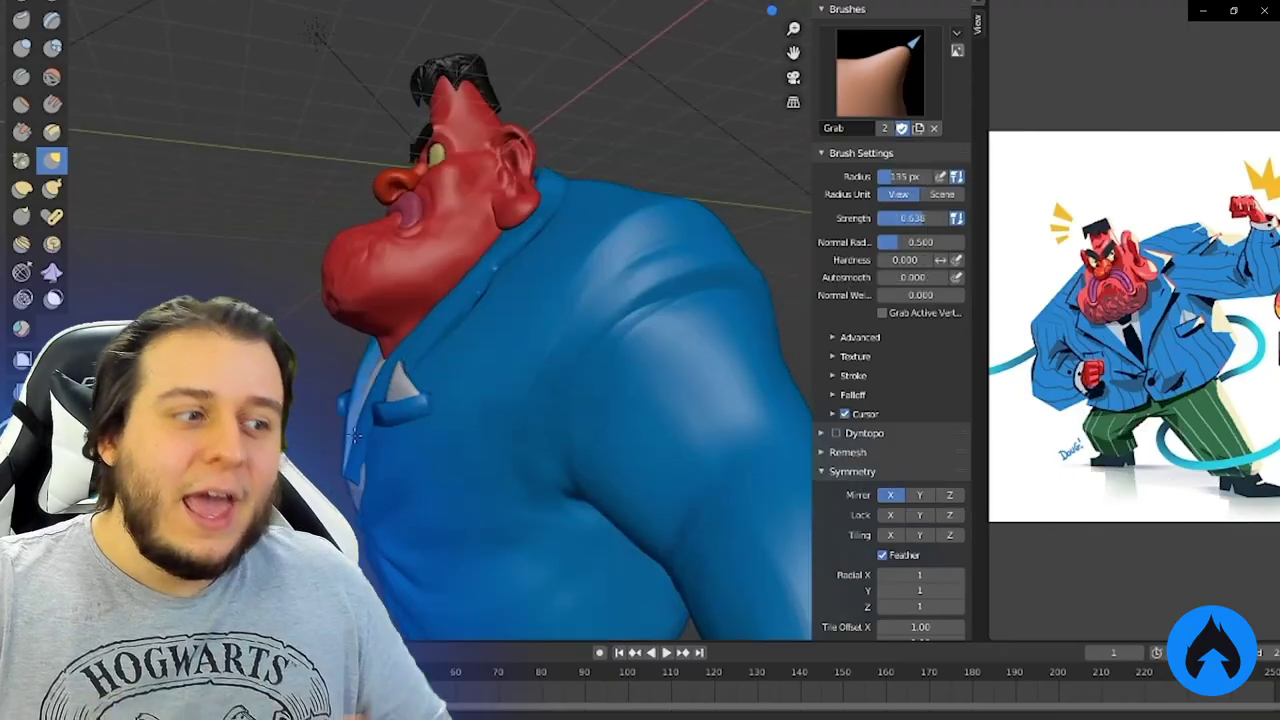
mouse_move(460, 356)
middle_mouse_down()
mouse_move(556, 356)
mouse_move(600, 334)
middle_mouse_up()
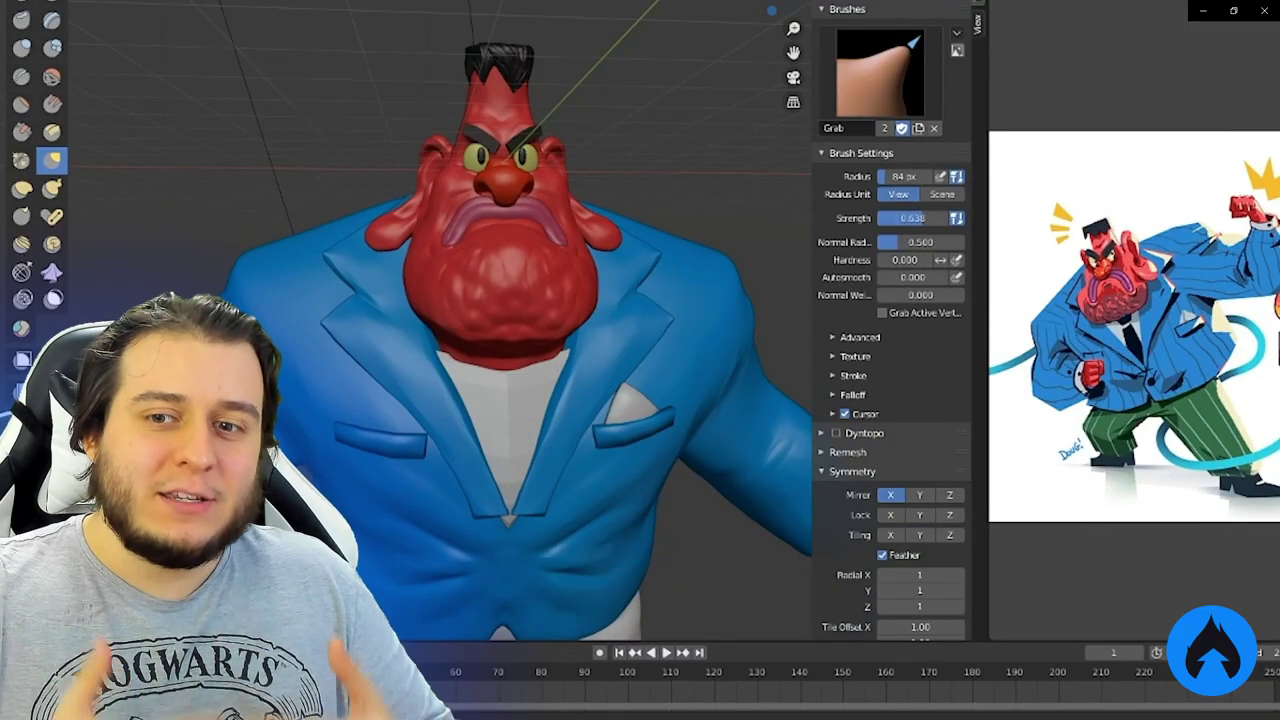
scroll(500, 330, "down", 3)
key("ctrl+Tab")
scroll(668, 485, "down", 3)
scroll(668, 485, "up", 3)
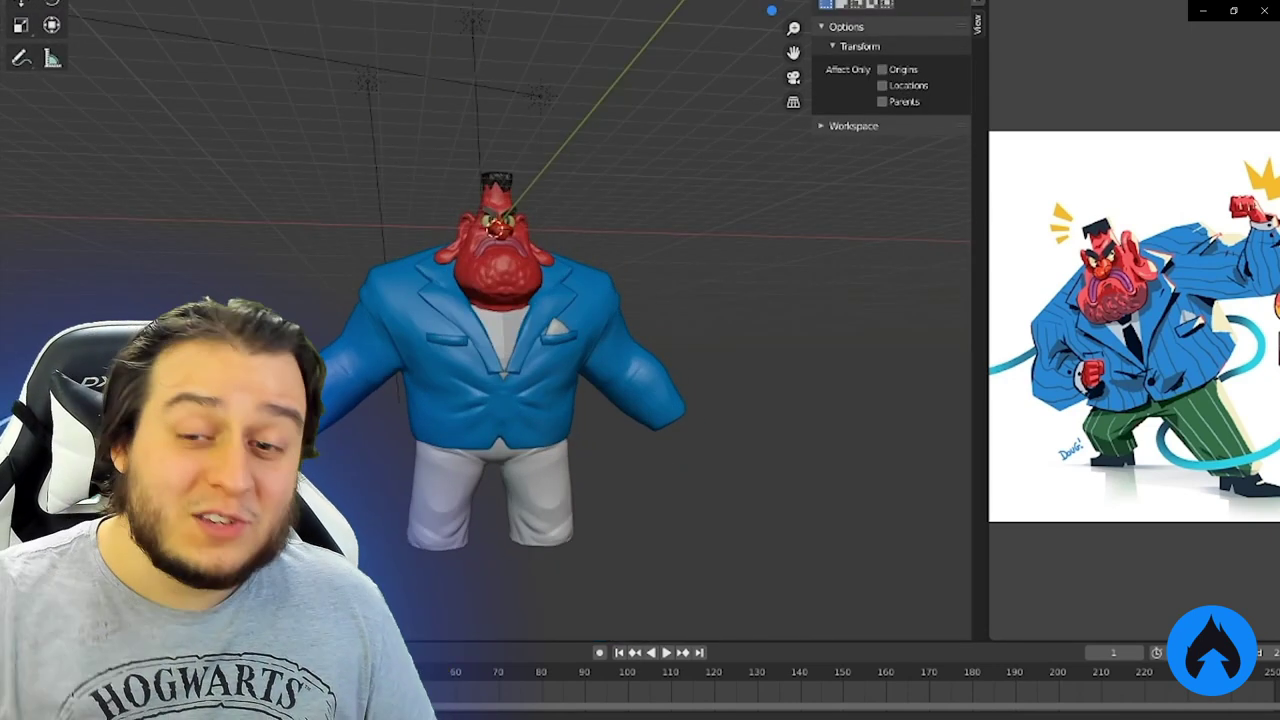
mouse_move(670, 412)
middle_mouse_down()
mouse_move(710, 412)
mouse_move(680, 412)
middle_mouse_up()
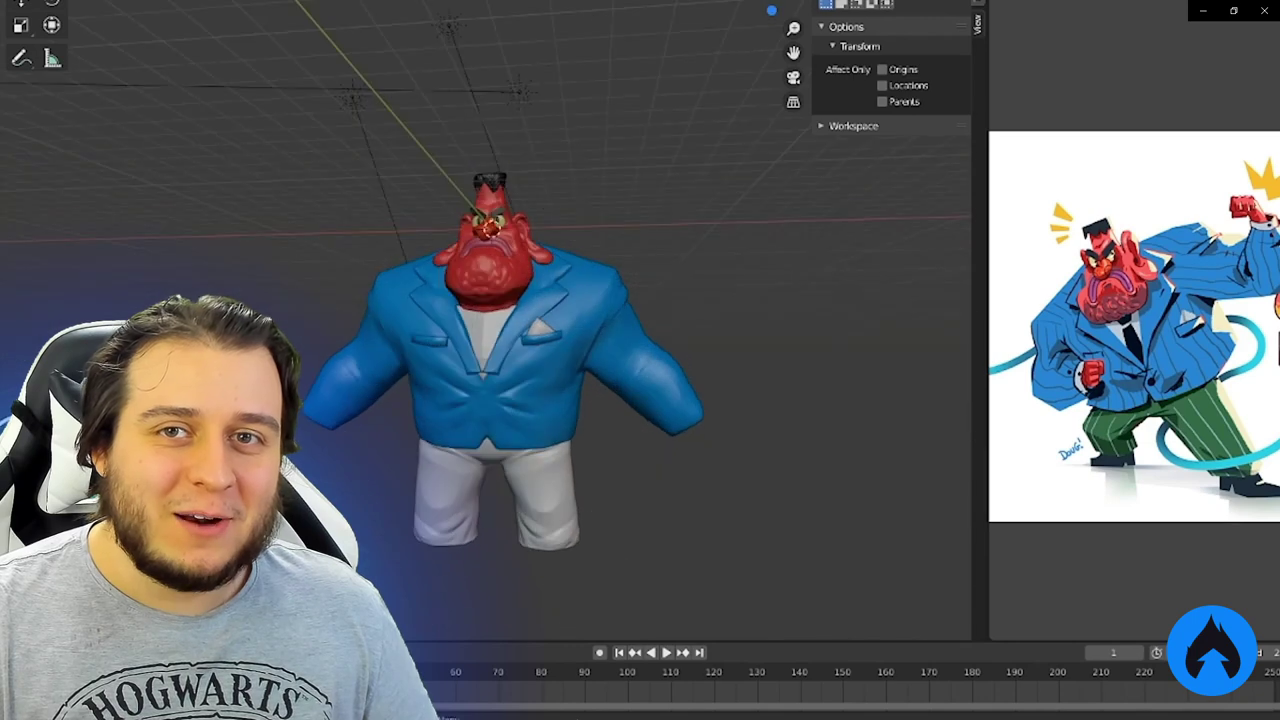
Pull the unmasked lapel's lower end down across the jacket closure with the Grab brush, leaving the other lapel's end masked
key("ctrl+Tab")
scroll(690, 353, "up", 6)
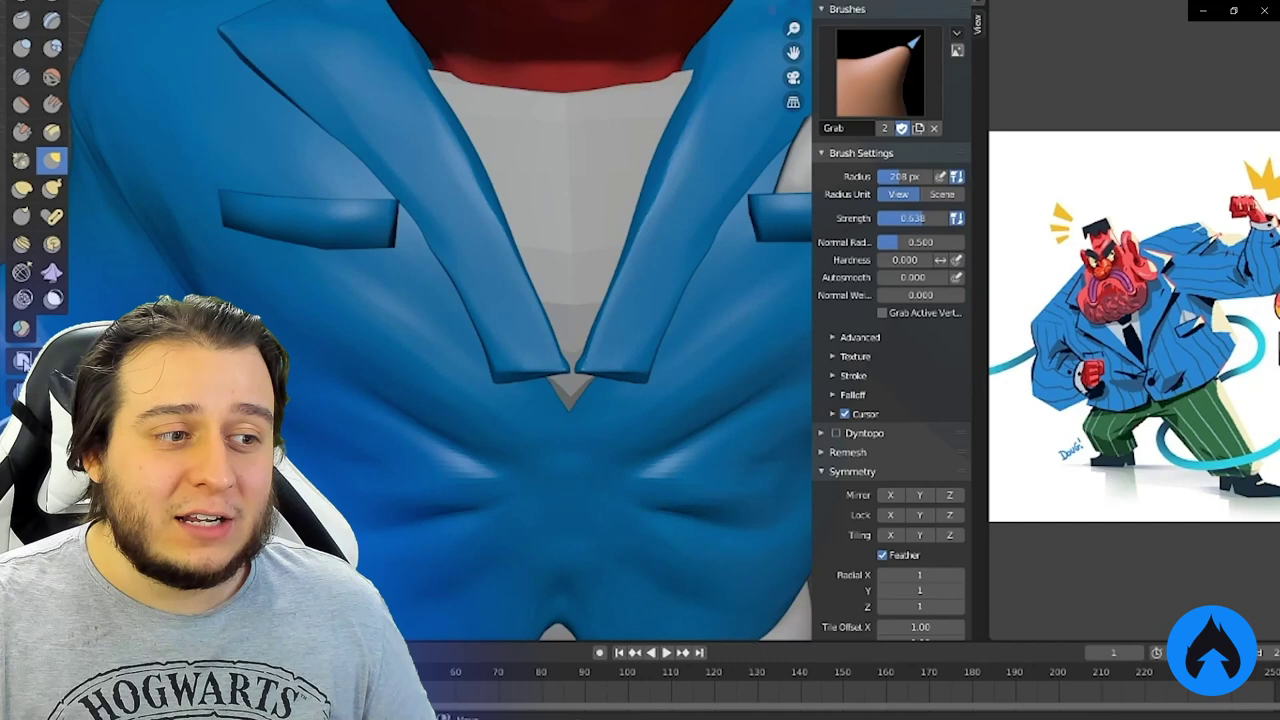
key("f")
left_click(528, 400)
left_click_drag(560, 380, 577, 424)
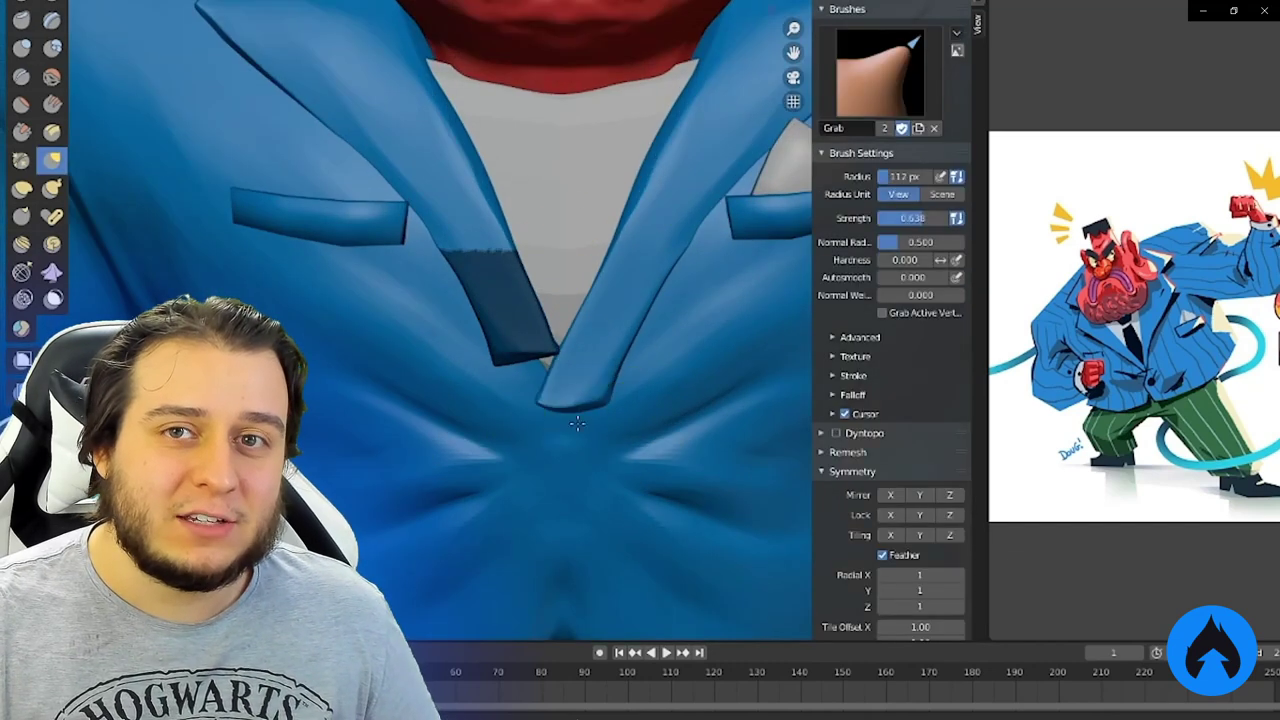
mouse_move(477, 412)
middle_mouse_down()
mouse_move(300, 357)
mouse_move(586, 337)
mouse_move(596, 470)
middle_mouse_up()
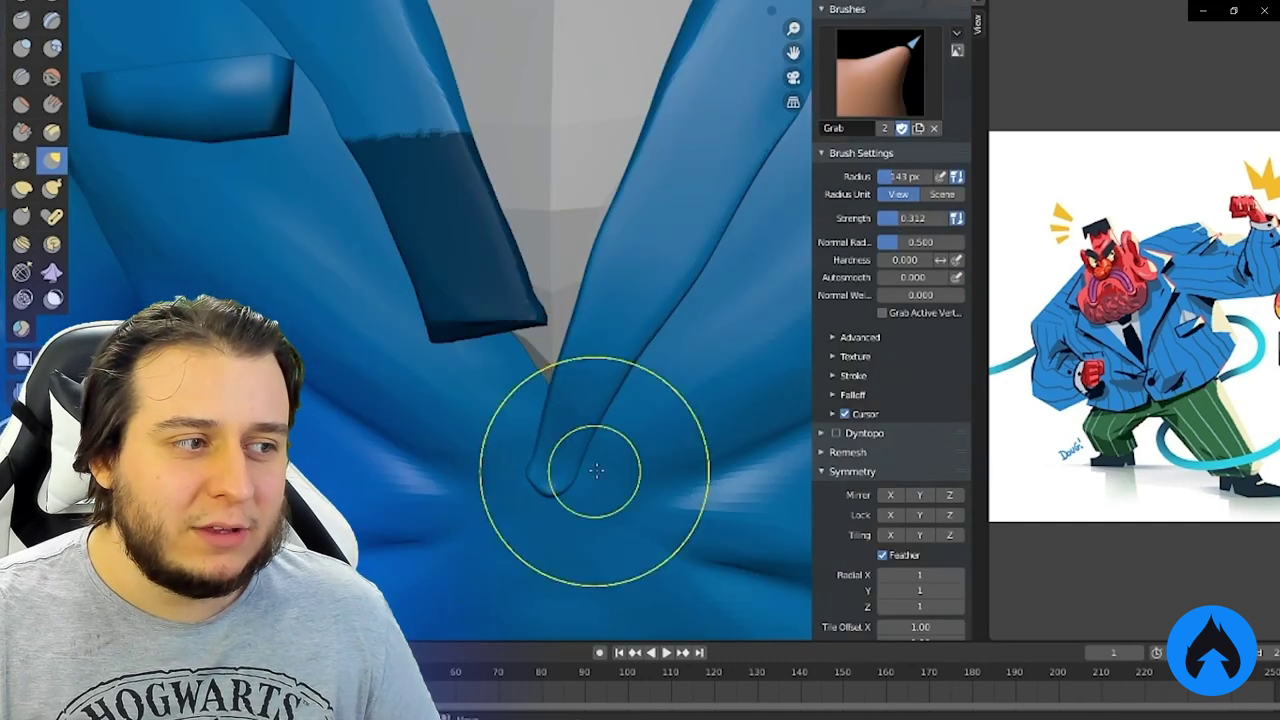
Flatten and taper the pulled-down lapel into the jacket front with the Scrape brush, varying its radius
key("shift+t")
scroll(330, 488, "down", 3)
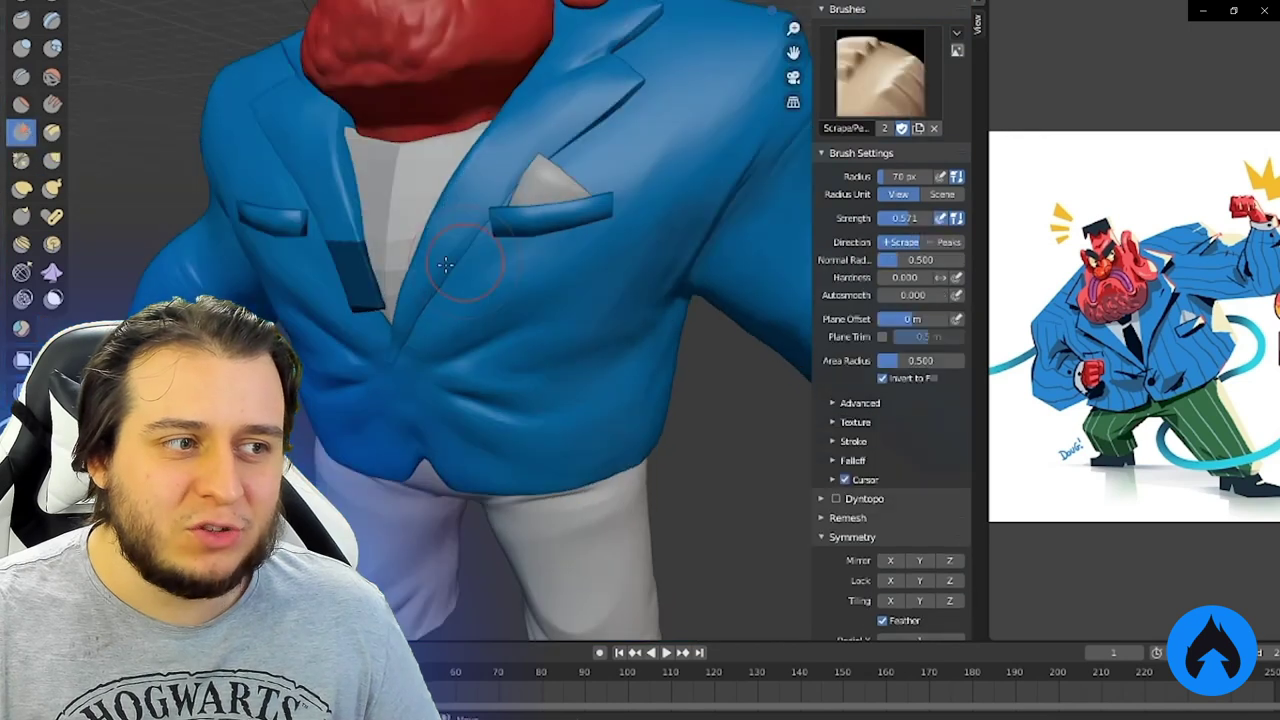
scroll(500, 400, "up", 3)
scroll(639, 474, "down", 3)
scroll(639, 474, "up", 3)
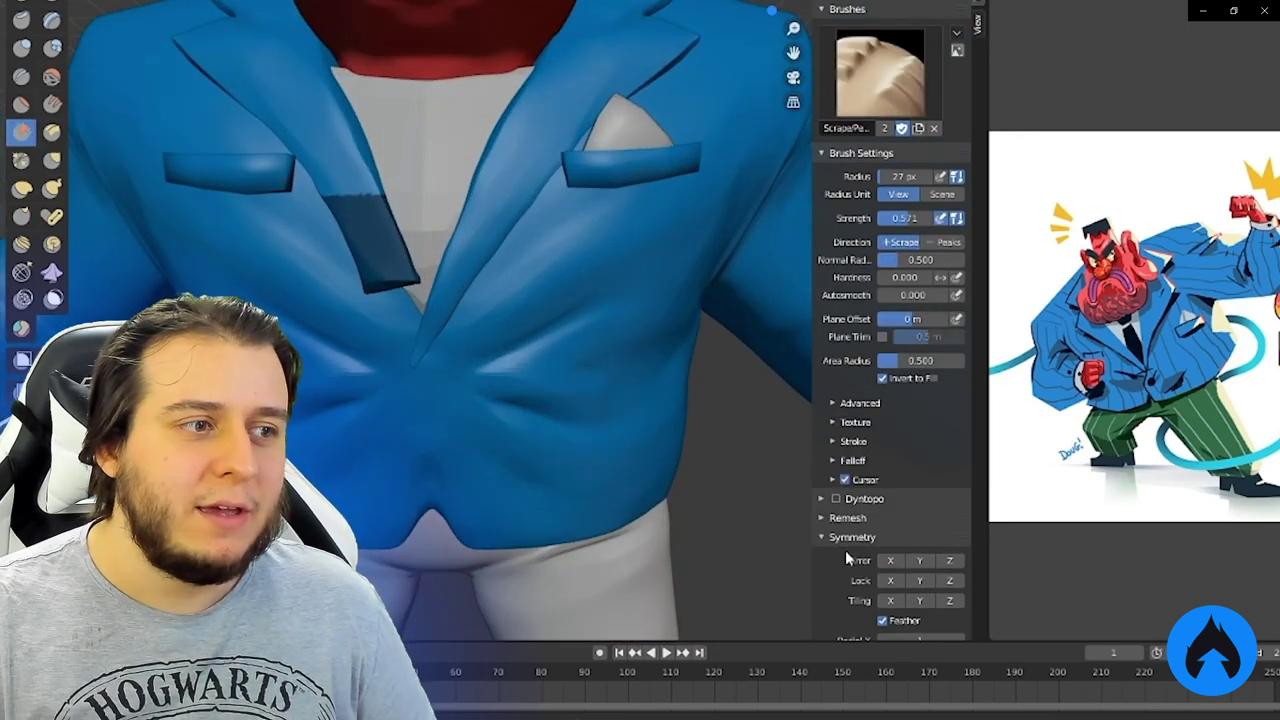
Invert the lapel mask and pull the free lapel tip to meet the other lapel with the Elastic Deform brush
scroll(845, 550, "down", 10)
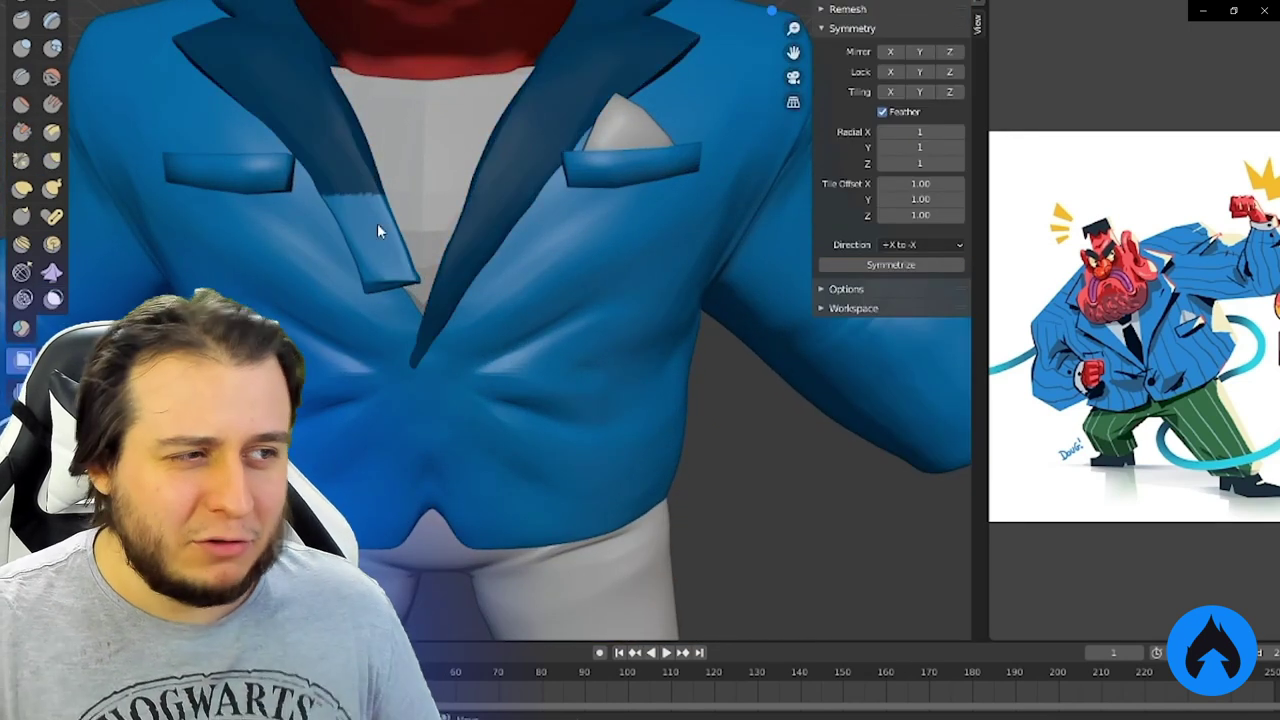
key("k")
scroll(474, 425, "down", 2)
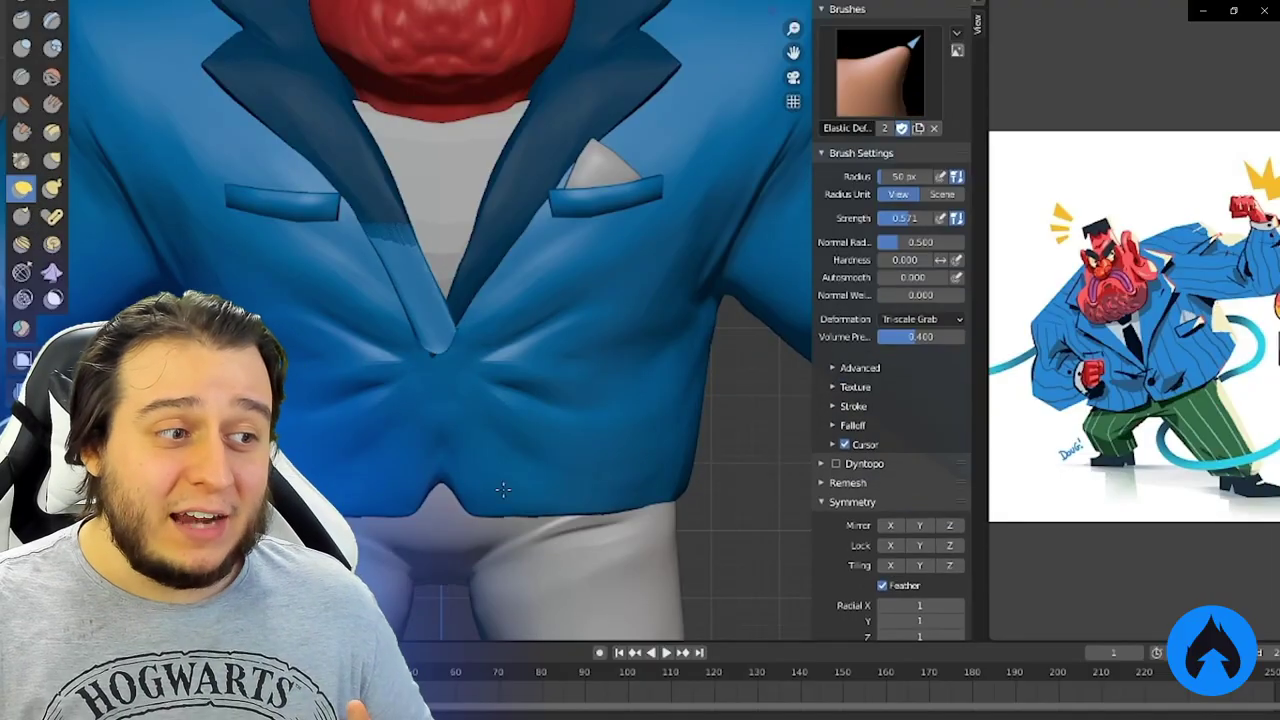
key("g")
mouse_move(503, 489)
middle_mouse_down()
mouse_move(441, 440)
mouse_move(329, 243)
middle_mouse_up()
Blend the joined lapel ends with the Scrape brush and return to Object Mode
left_click(22, 131)
scroll(500, 200, "up", 2)
mouse_move(500, 200)
middle_mouse_down()
mouse_move(572, 122)
mouse_move(380, 206)
mouse_move(603, 449)
middle_mouse_up()
scroll(572, 122, "down", 2)
scroll(603, 449, "down", 4)
key("ctrl+Tab")
scroll(438, 383, "up", 1)
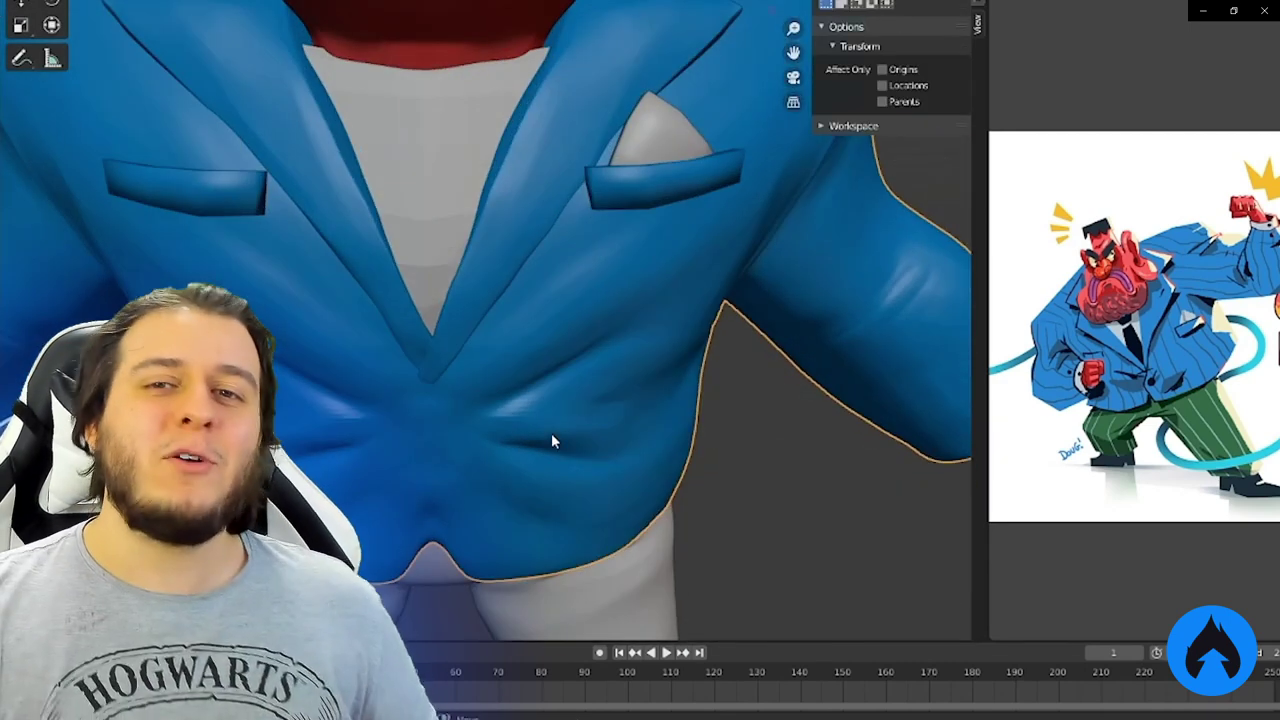
Build up the overlapping jacket front and its folds with the Clay Strips brush, undoing the last stroke
key("ctrl+Tab")
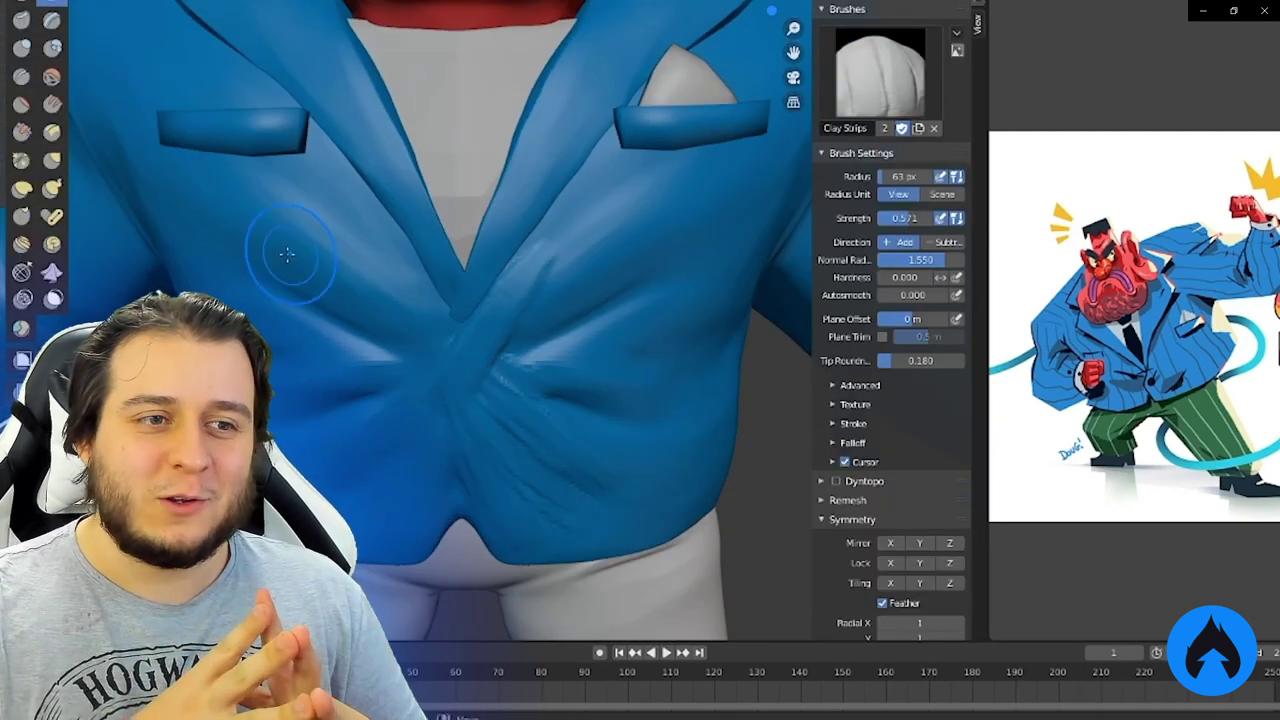
key("ctrl+z")
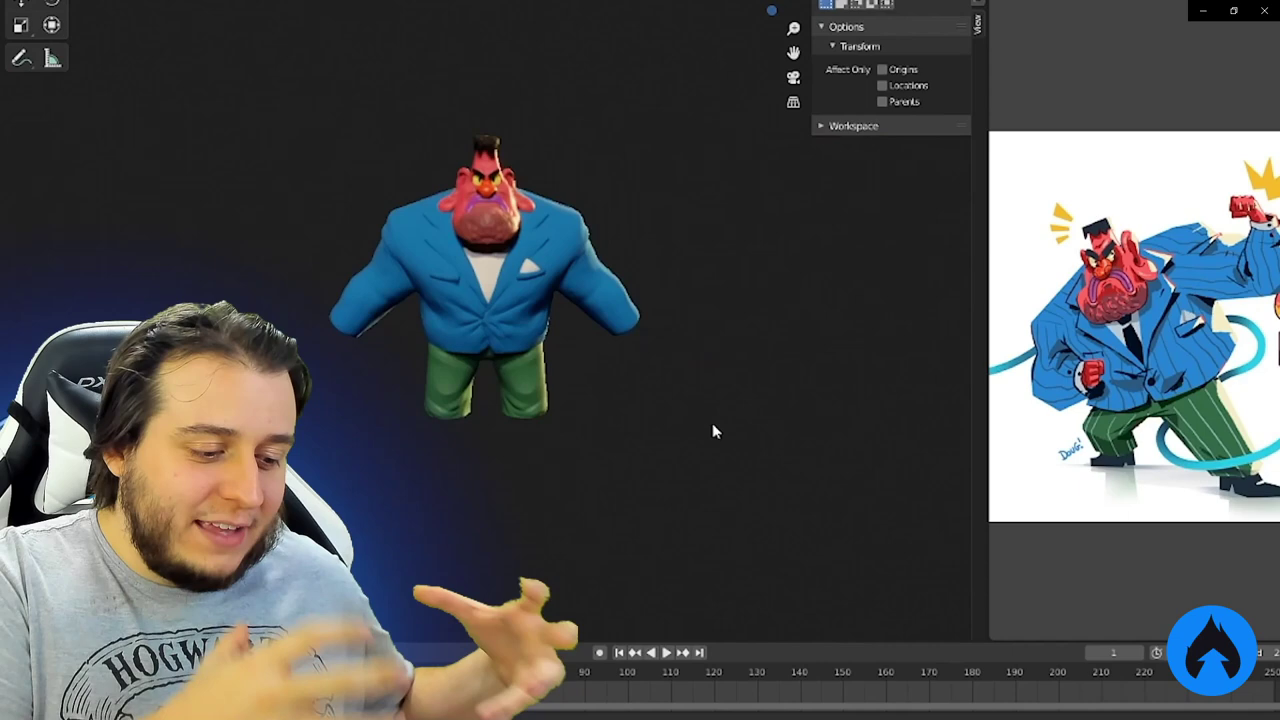
middle_click_drag(712, 431, 672, 436)
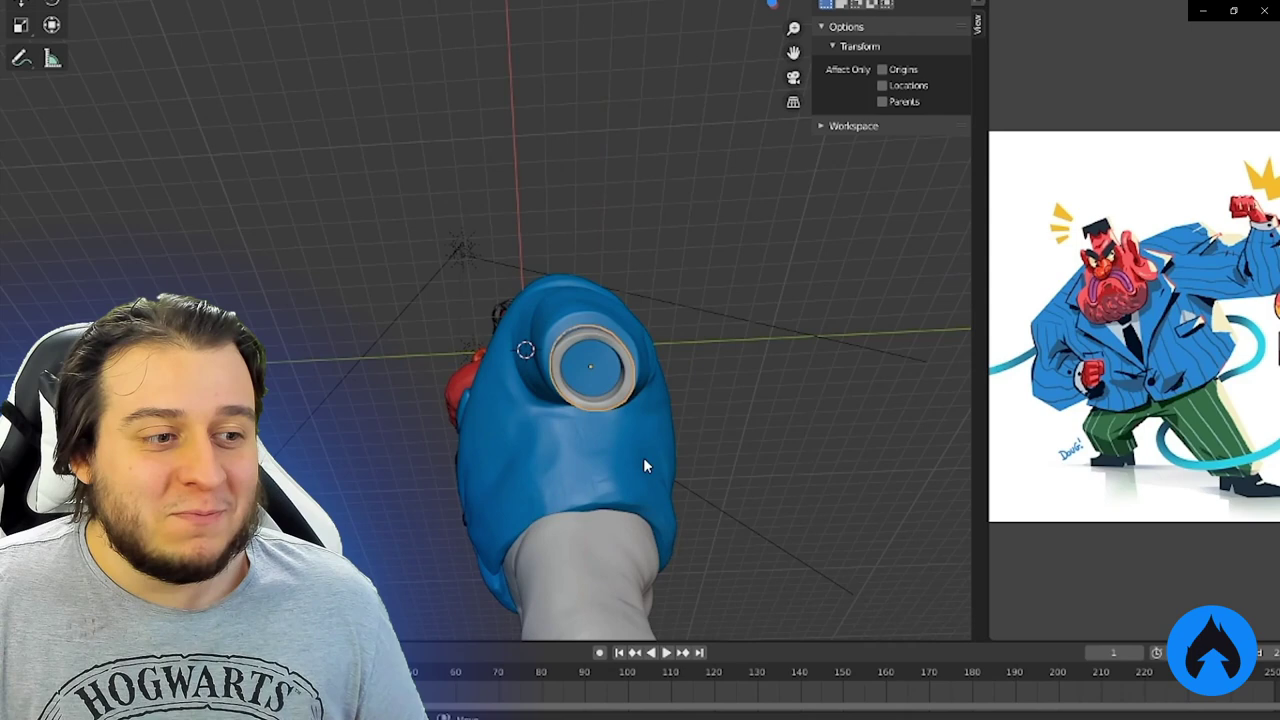
Check the fit of the shirt cuff in the sleeve opening and apply its transforms
middle_click_drag(643, 465, 580, 420)
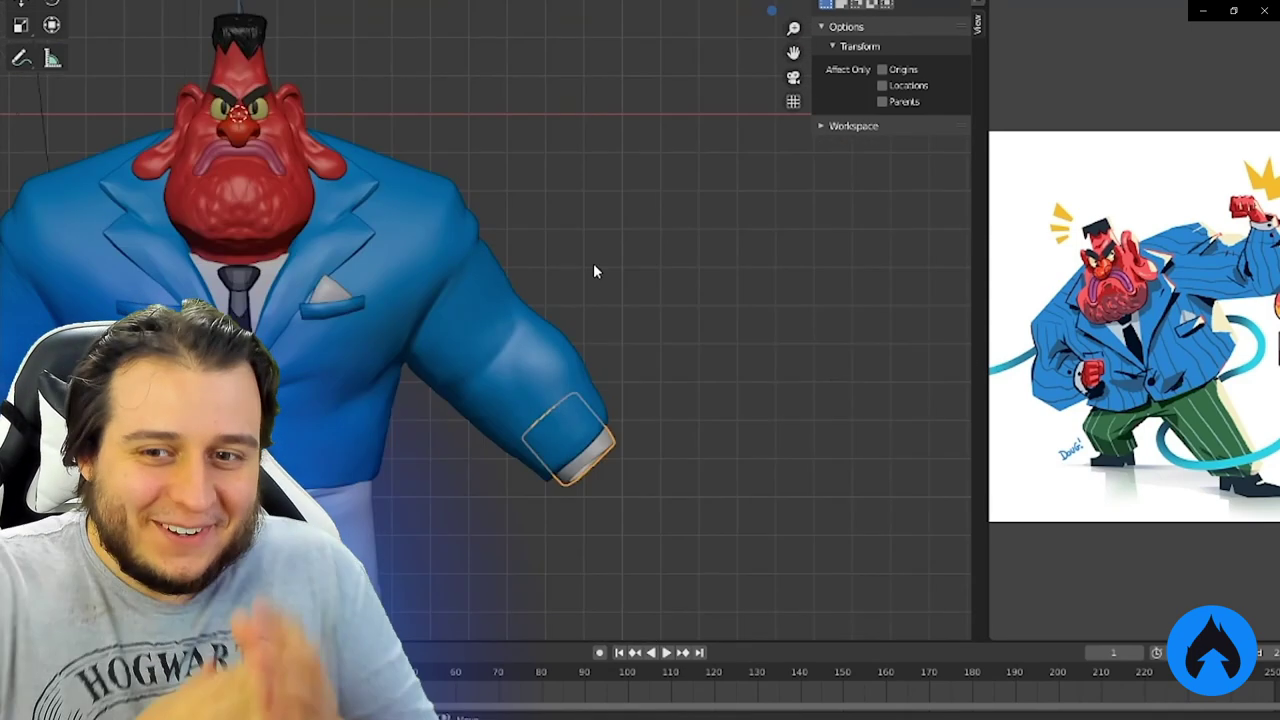
key("ctrl+a")
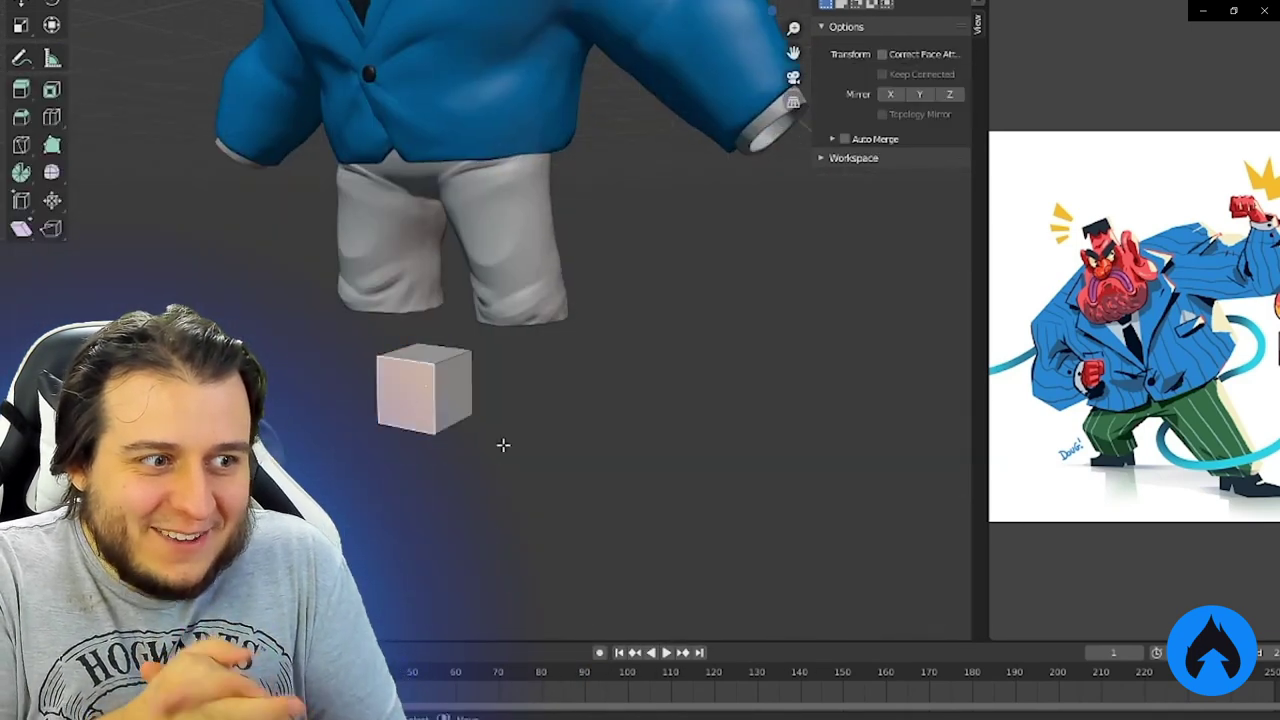
Block out a shoe from a cube with X mirroring, shape it with the Grab brush and scale it to fit under the trouser leg
scroll(503, 443, "up", 2)
left_click(412, 333)
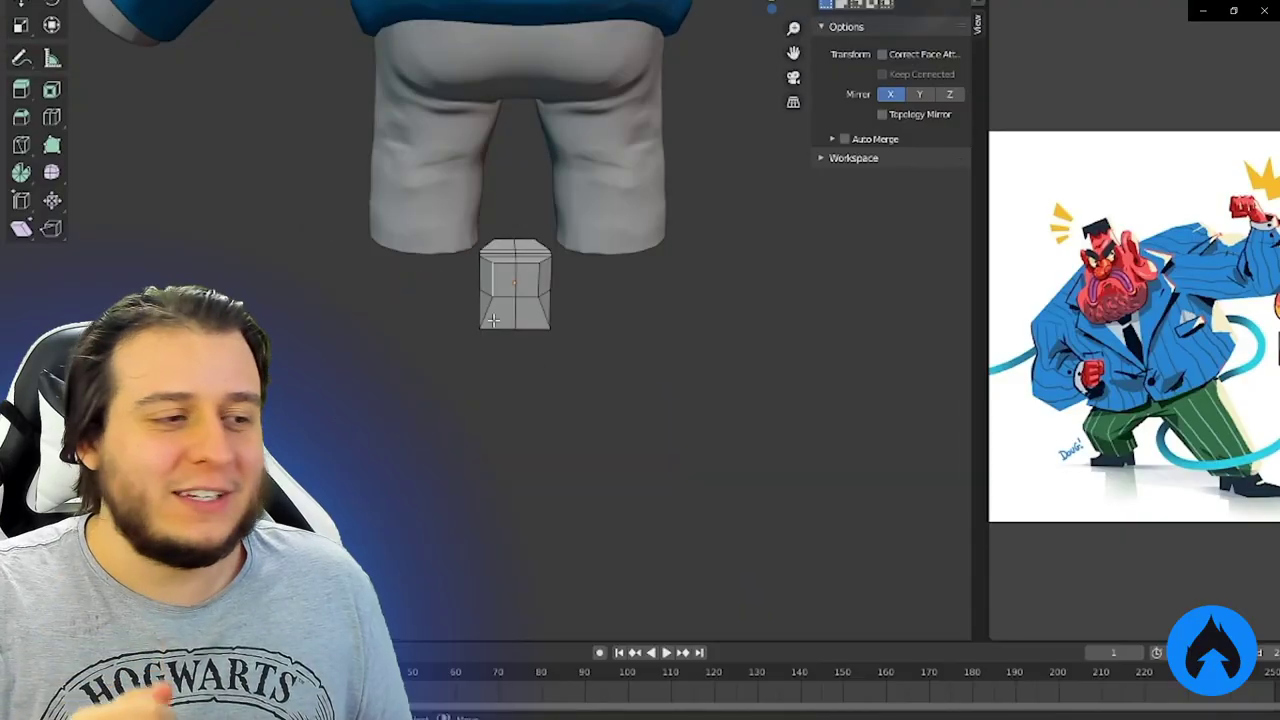
scroll(474, 349, "up", 2)
middle_click_drag(474, 349, 509, 177)
scroll(775, 236, "up", 1)
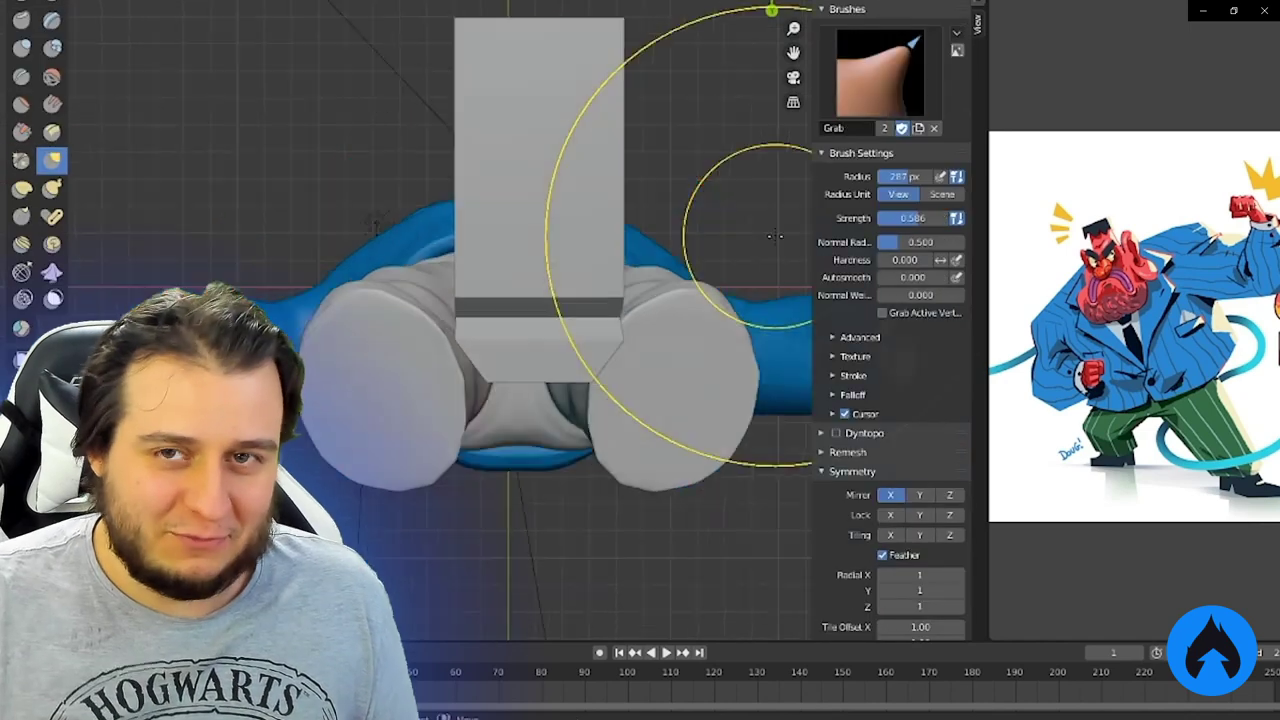
middle_click_drag(775, 236, 351, 208)
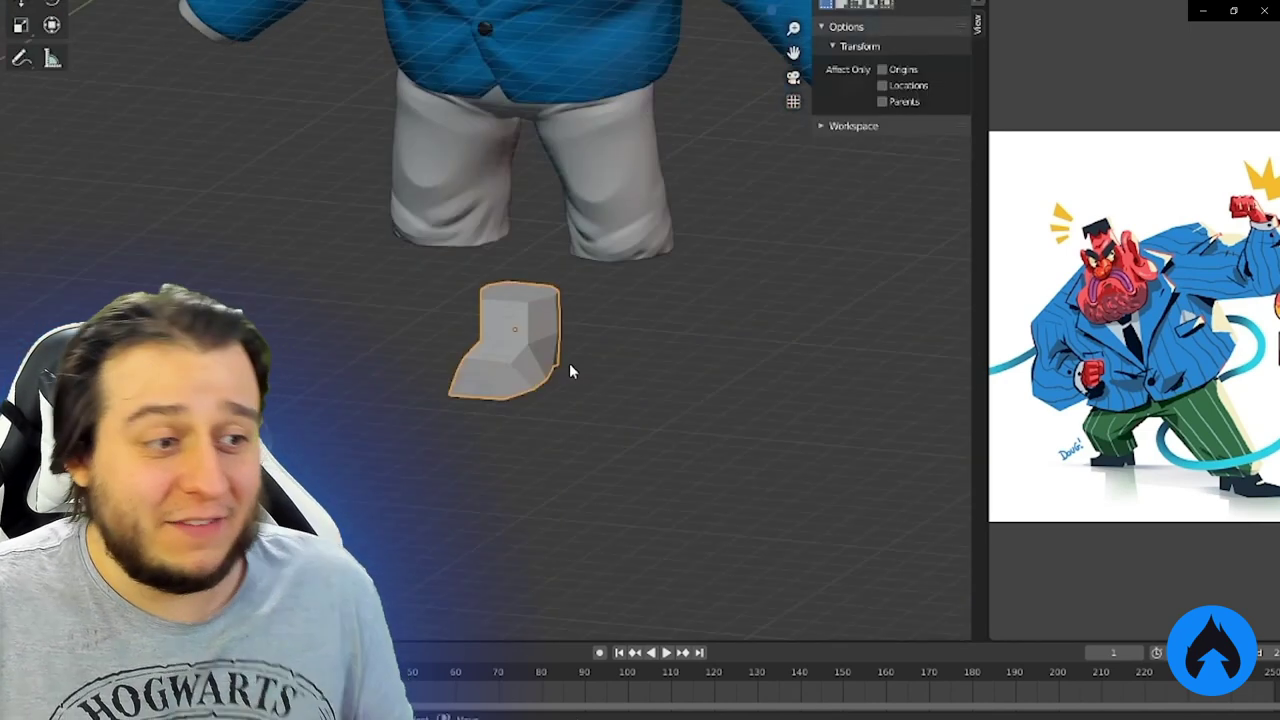
key("s")
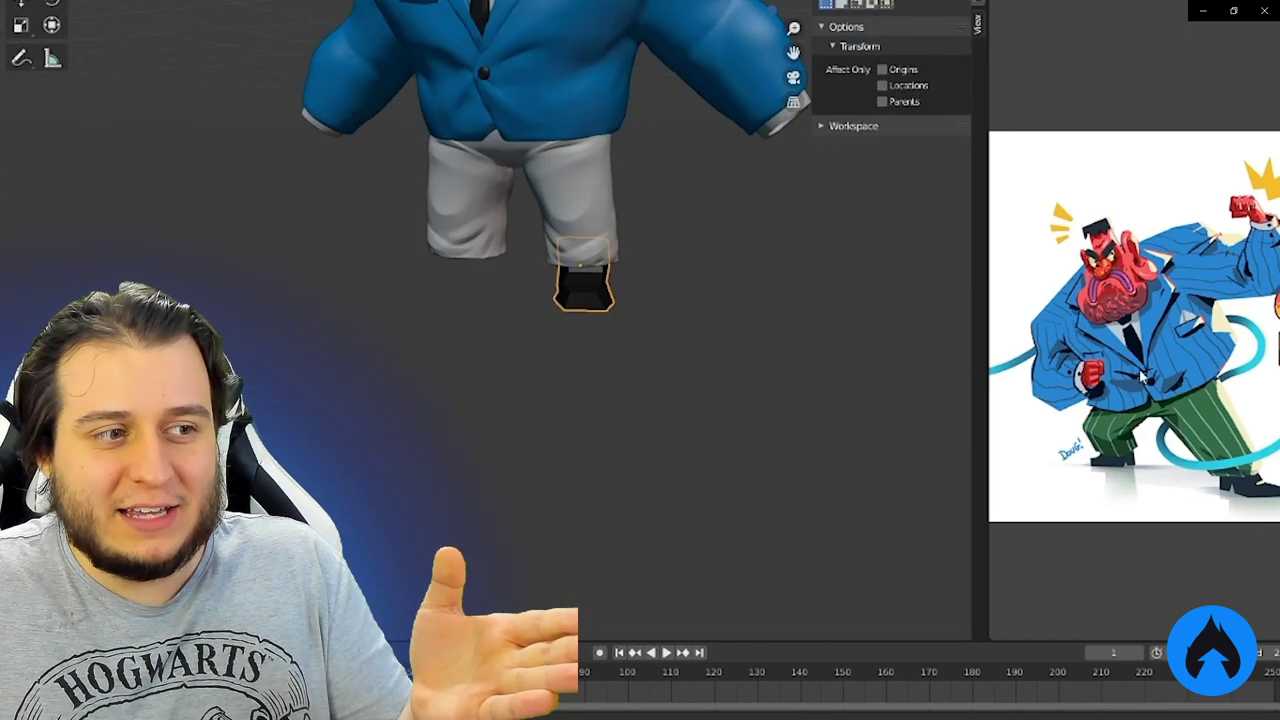
scroll(720, 330, "down", 8)
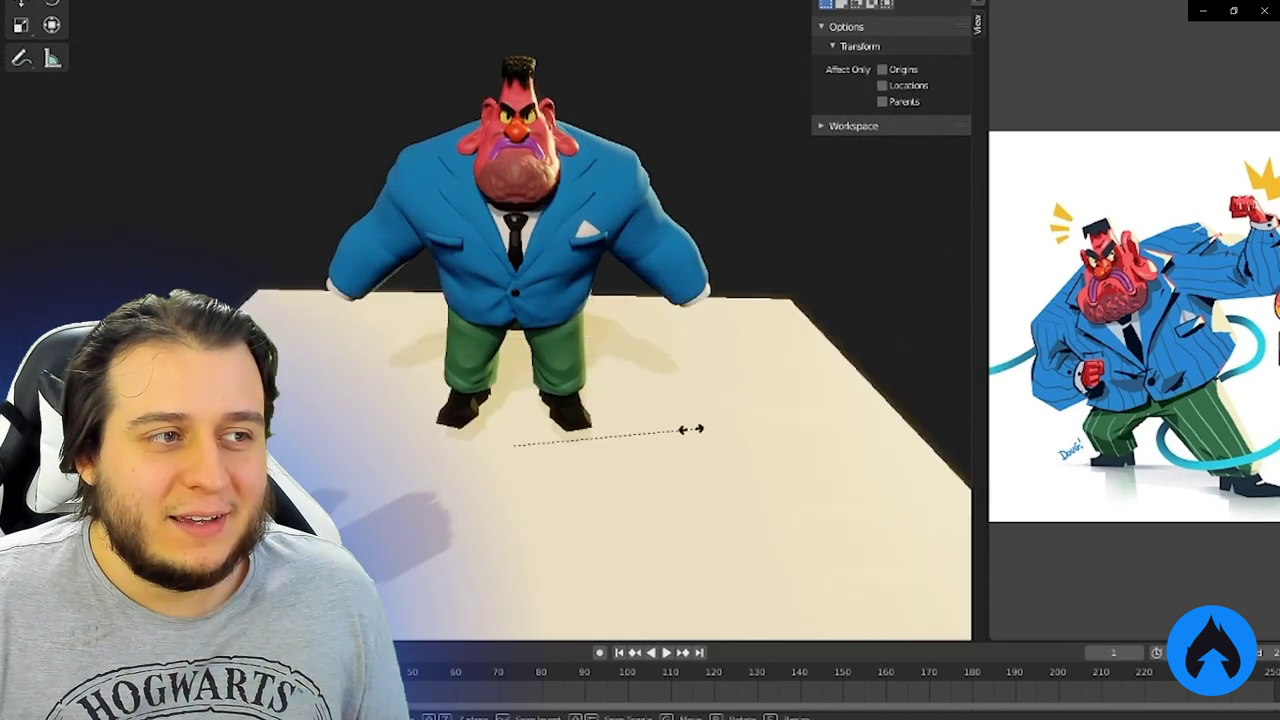
Scale the floor plane beneath the character so it extends well beyond the feet
left_click(700, 538)
mouse_move(700, 538)
middle_mouse_down()
mouse_move(561, 364)
mouse_move(686, 536)
middle_mouse_up()
scroll(643, 514, "up", 4)
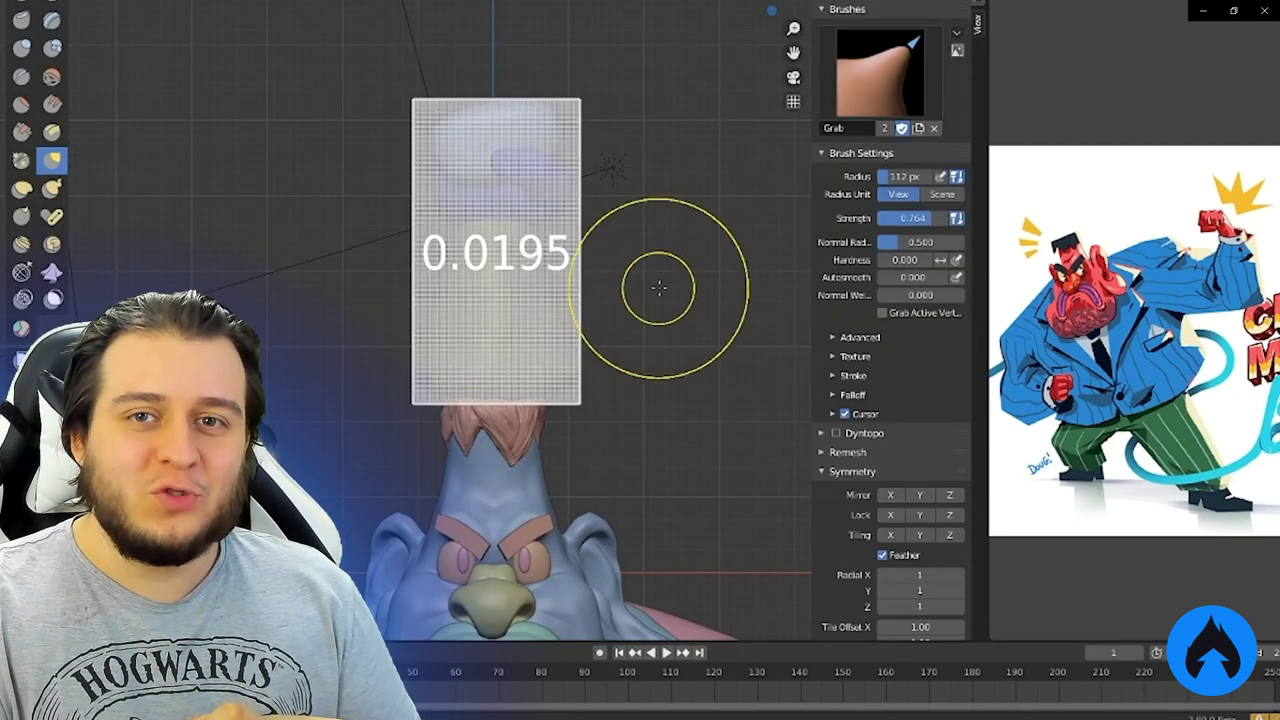
Set the remesh voxel size of the block above the head to 0.0195
left_click(659, 288)
middle_click_drag(651, 214, 450, 135)
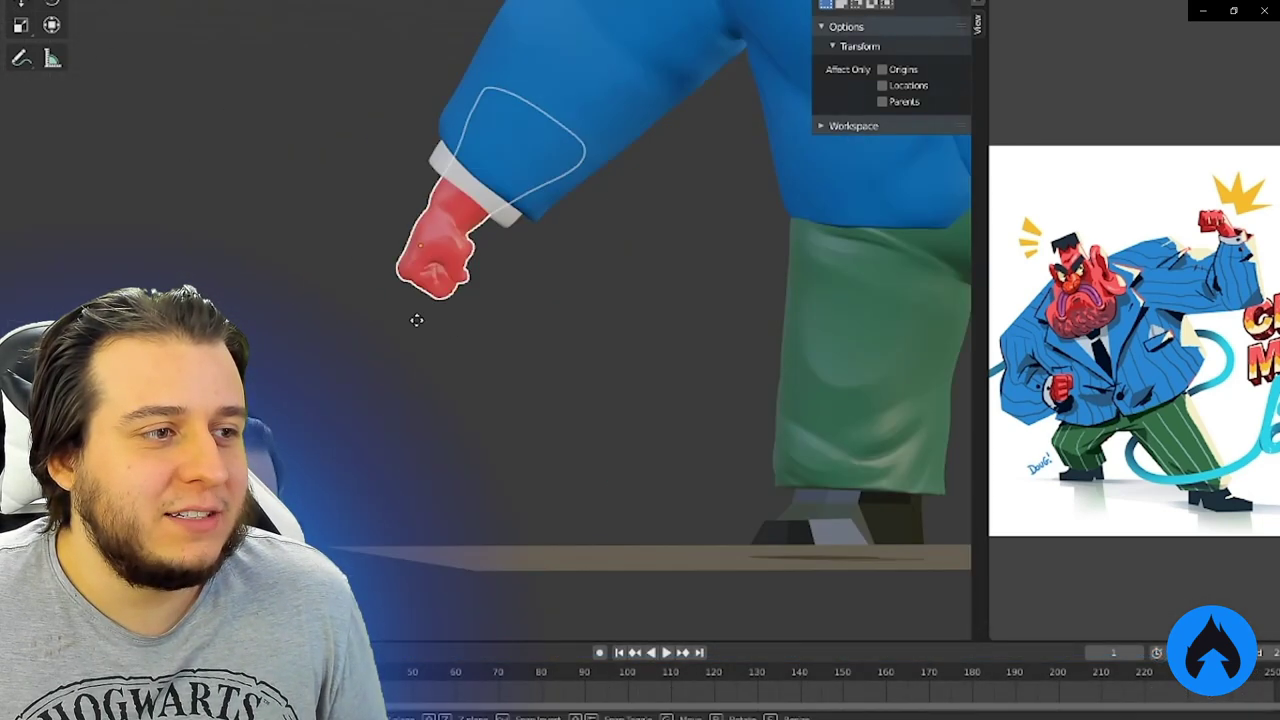
Position the sculpted fist at the cuff opening and rotate it about the X axis in front view
scroll(589, 337, "down", 5)
middle_click_drag(589, 337, 522, 296)
key("KP_1")
key("r")
key("x")
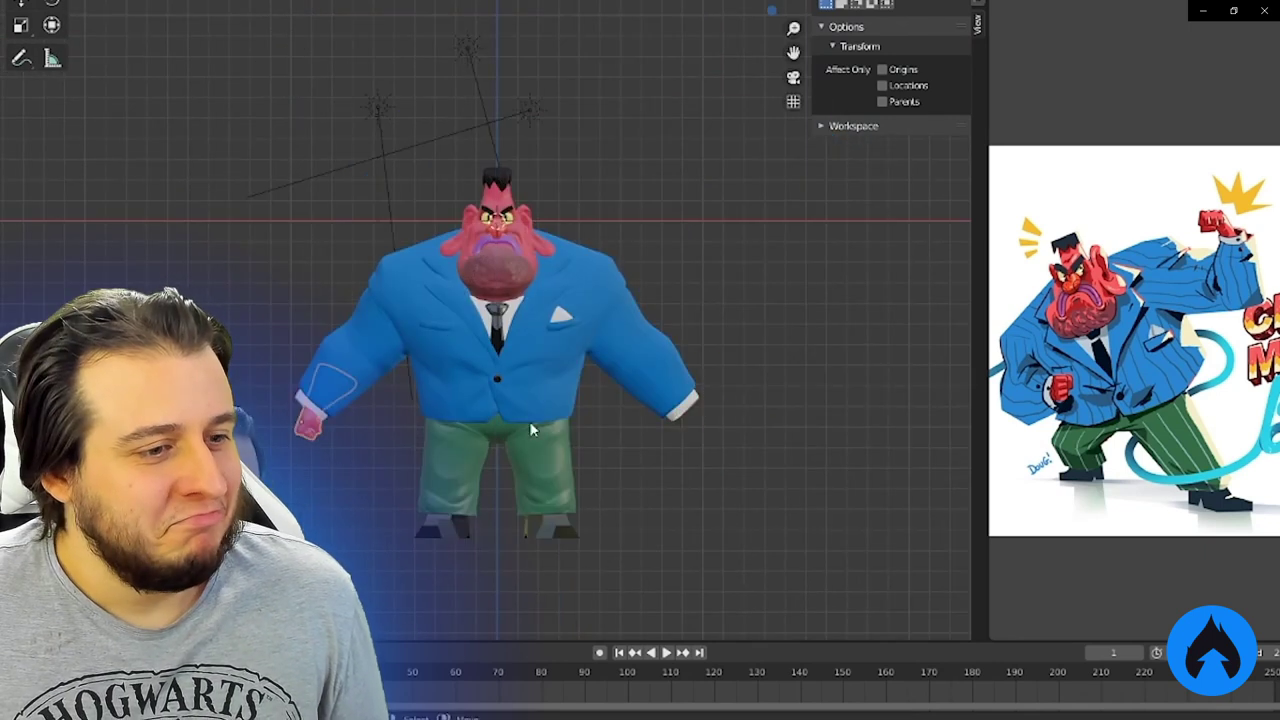
Add a plane mesh to the scene
key("shift+a")
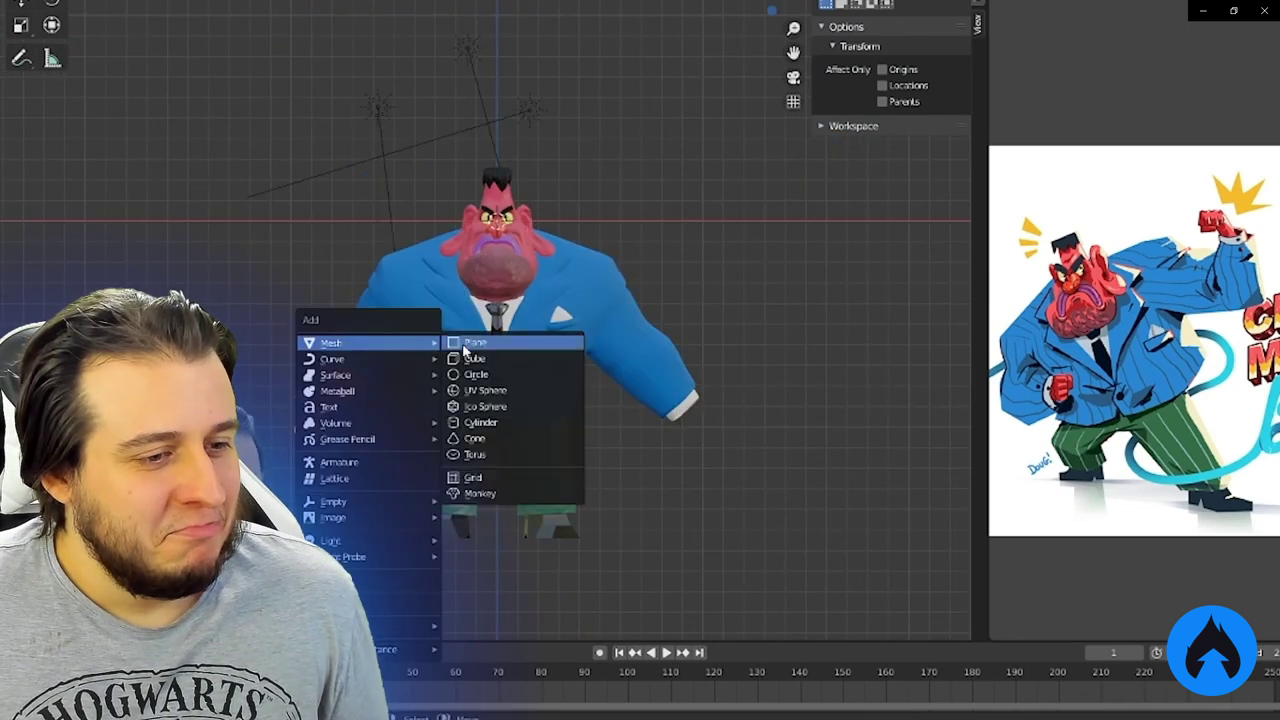
left_click(470, 345)
middle_click_drag(720, 457, 683, 284)
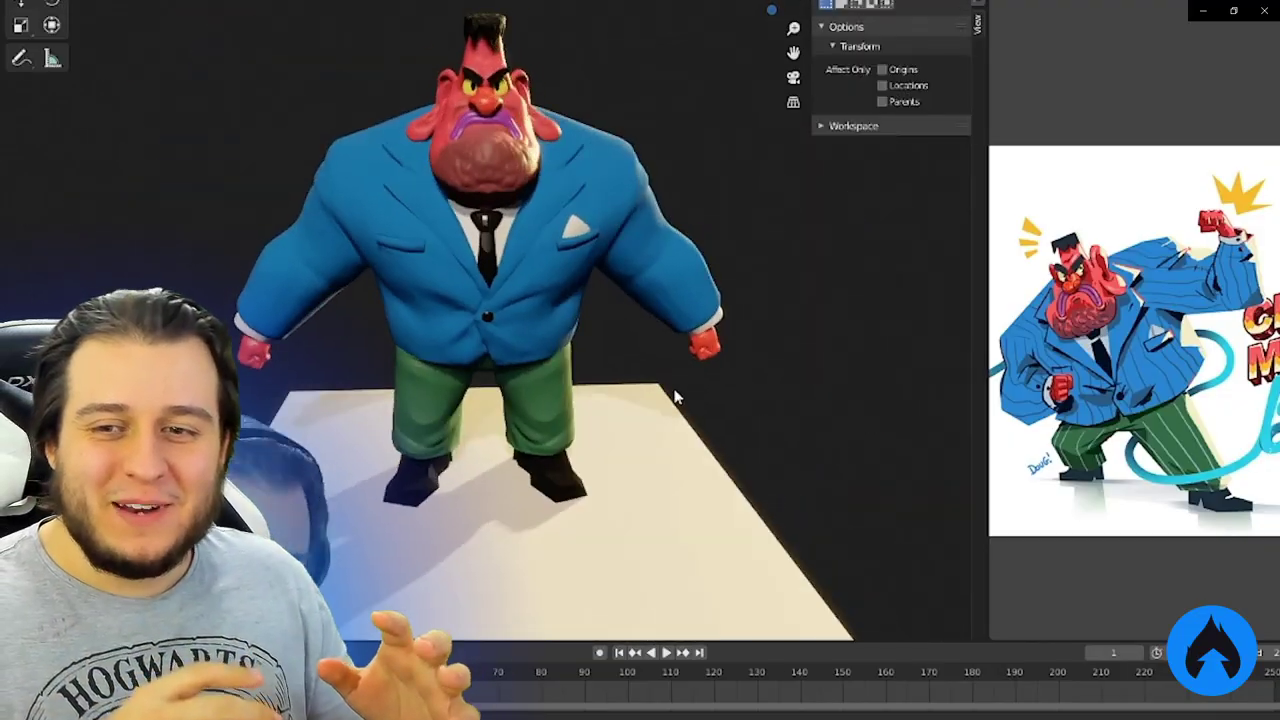
Examine the lit character with hands and shoes from several angles and distances
middle_click_drag(675, 397, 618, 210)
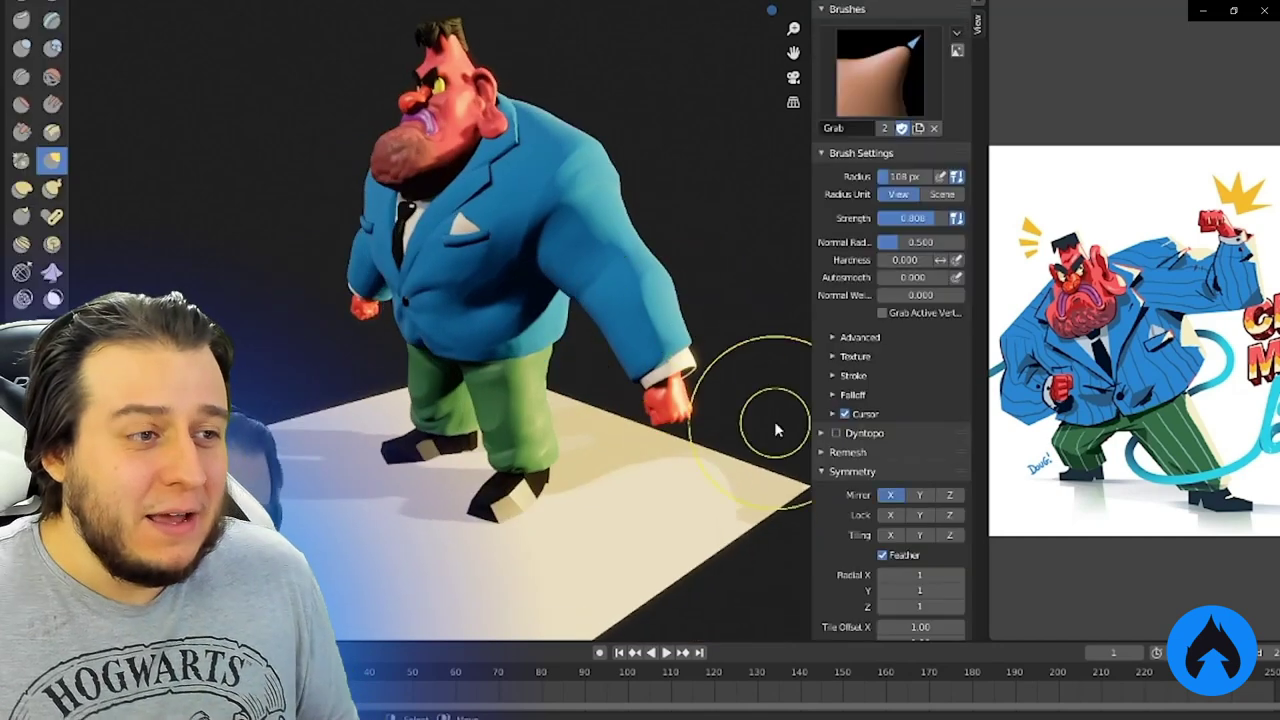
middle_click_drag(774, 421, 577, 205)
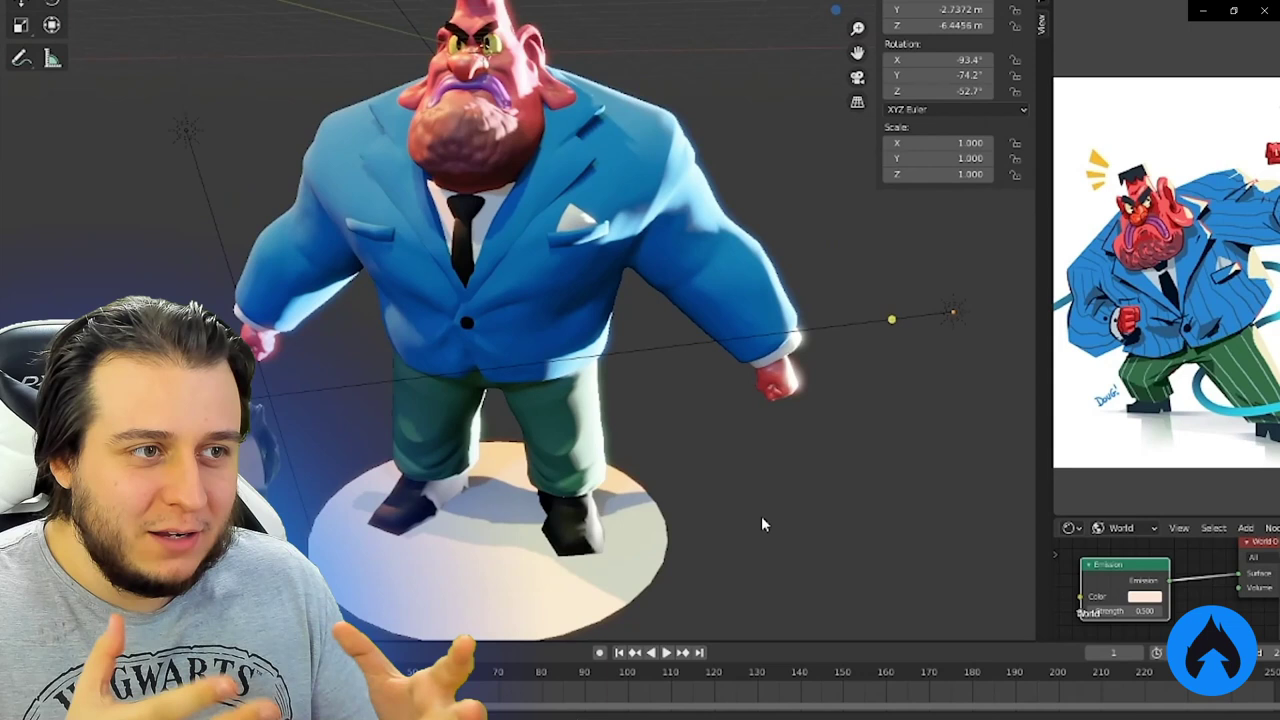
middle_click_drag(761, 523, 829, 414)
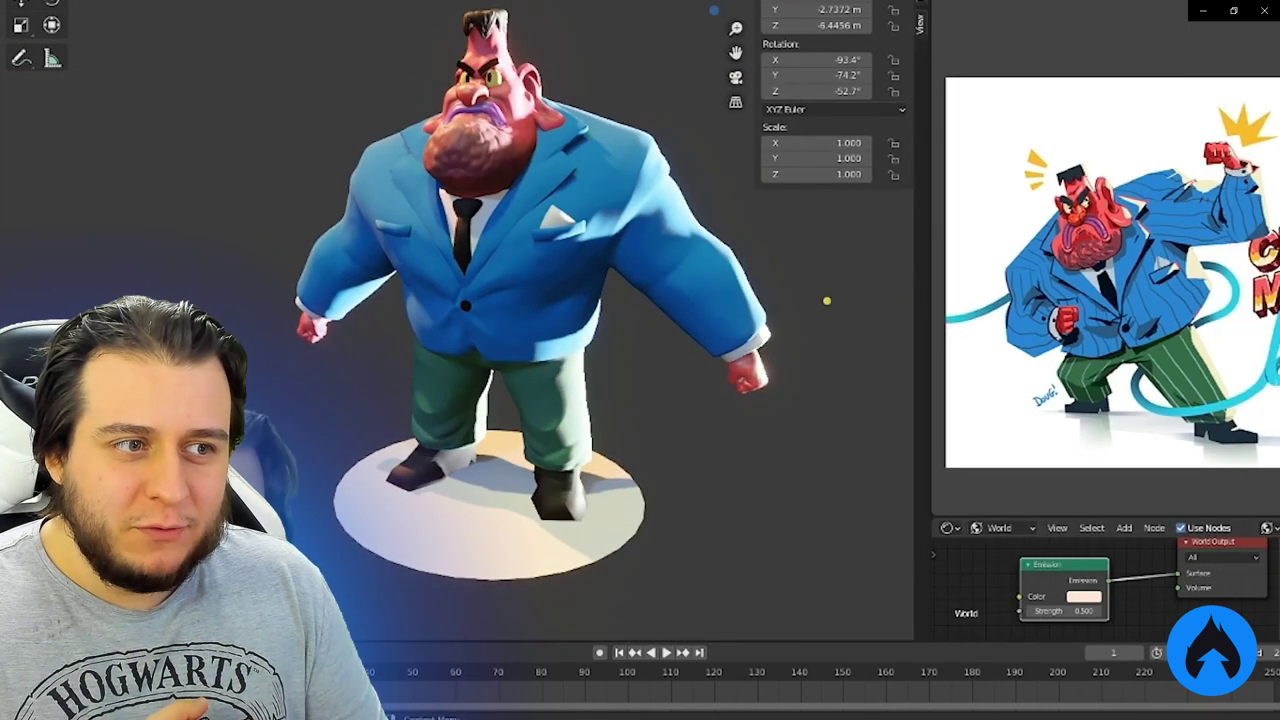
middle_click_drag(827, 300, 788, 297)
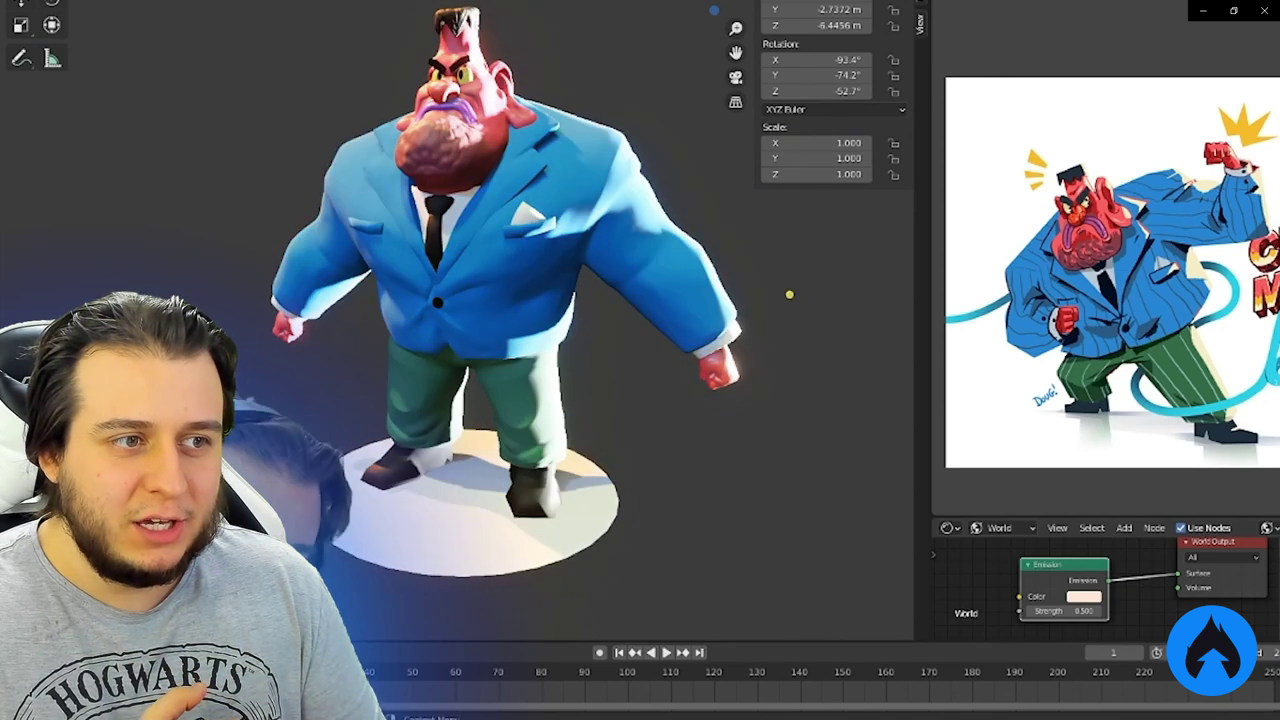
mouse_move(760, 340)
middle_mouse_down()
mouse_move(798, 345)
mouse_move(683, 327)
mouse_move(770, 314)
mouse_move(694, 322)
mouse_move(623, 243)
mouse_move(698, 196)
mouse_move(433, 248)
mouse_move(600, 298)
middle_mouse_up()
scroll(683, 327, "down", 5)
scroll(683, 327, "up", 5)
scroll(760, 316, "up", 4)
scroll(770, 314, "down", 4)
Place a point light behind the character at Y 7.85 m and Z -8.9475 m to light its edges
scroll(623, 243, "down", 3)
scroll(698, 196, "up", 2)
scroll(698, 196, "down", 4)
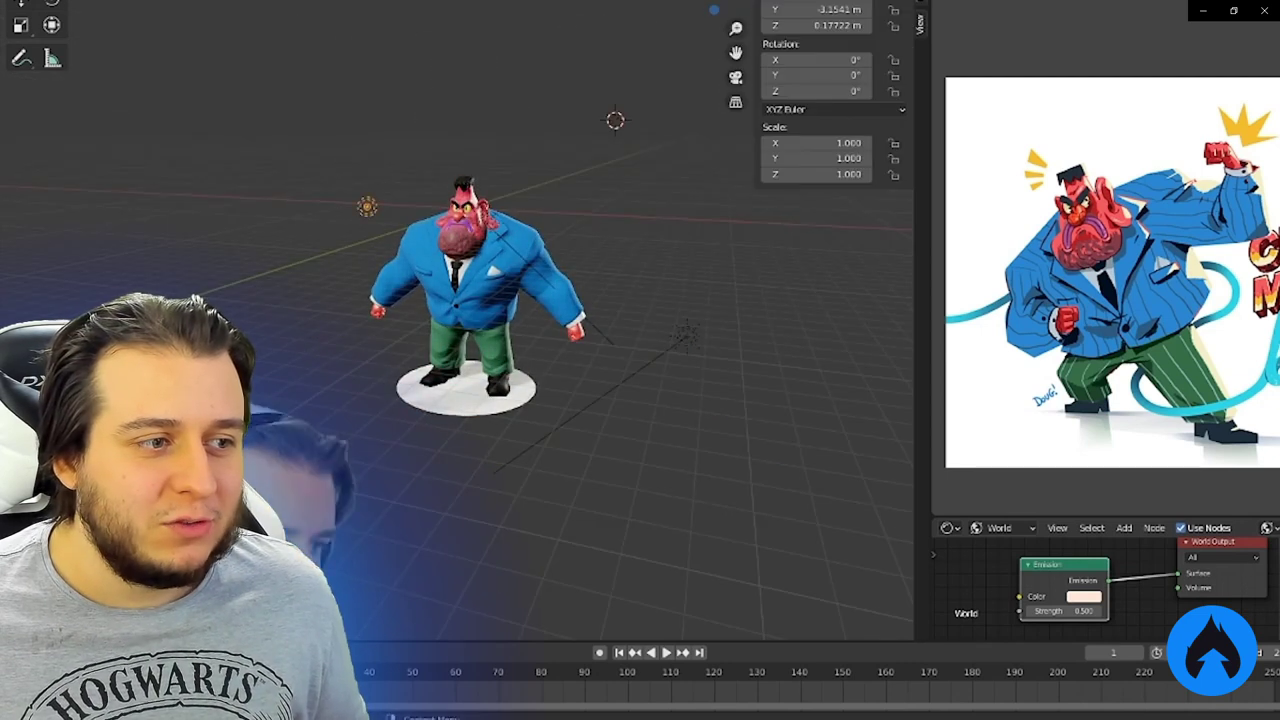
scroll(600, 298, "up", 5)
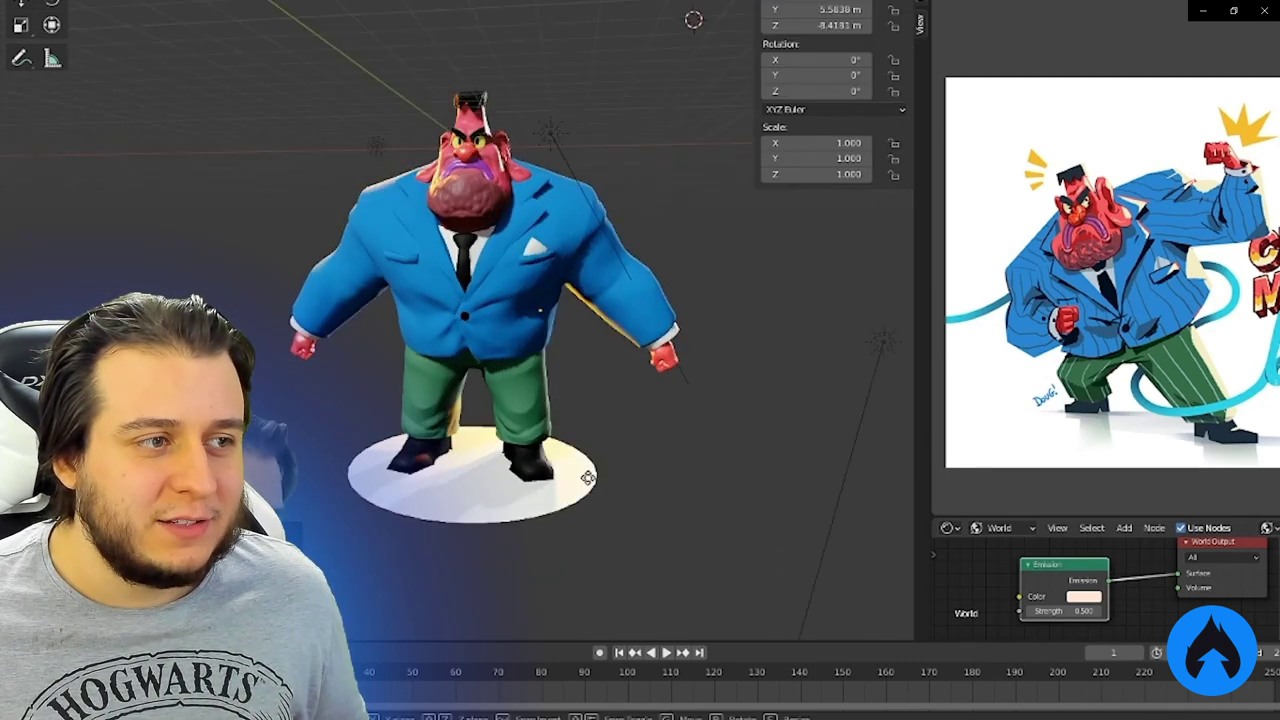
middle_click_drag(480, 528, 598, 368)
scroll(598, 368, "up", 3)
scroll(598, 360, "up", 2)
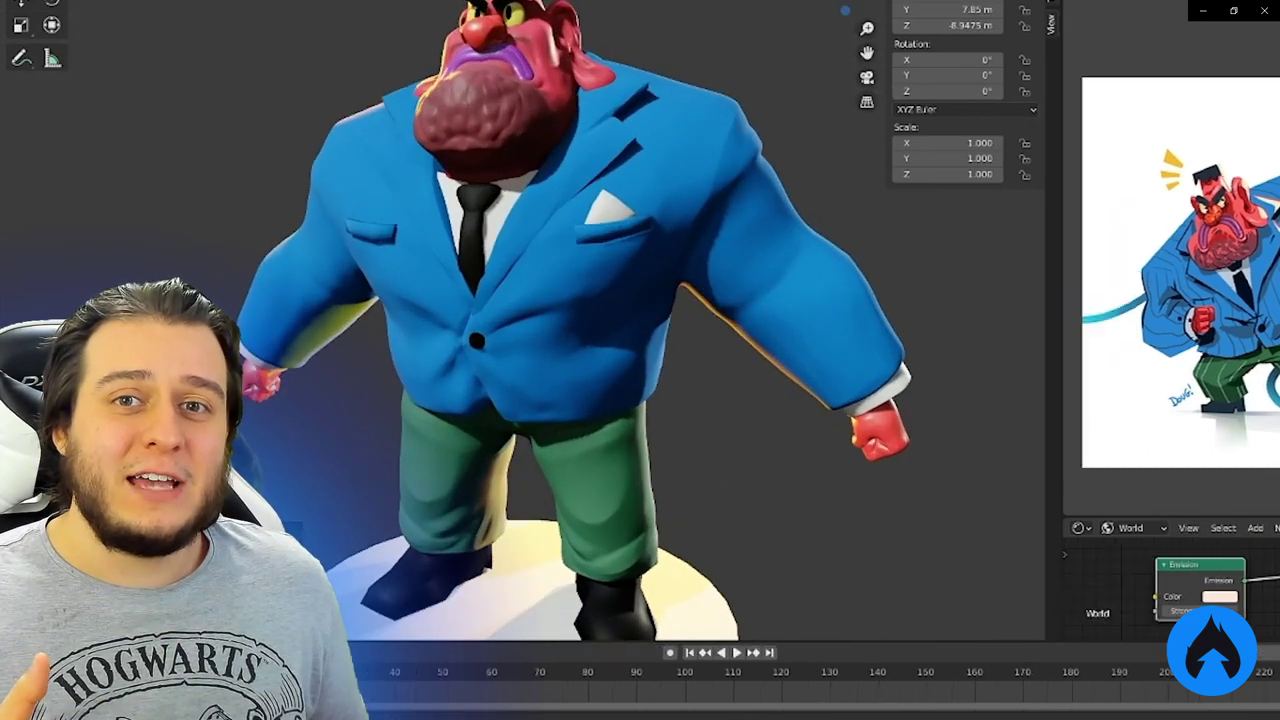
Hide the viewport sidebar and inspect the character's jacket up close and the full figure on its round base
scroll(693, 277, "down", 2)
key("n")
middle_click_drag(693, 277, 694, 397)
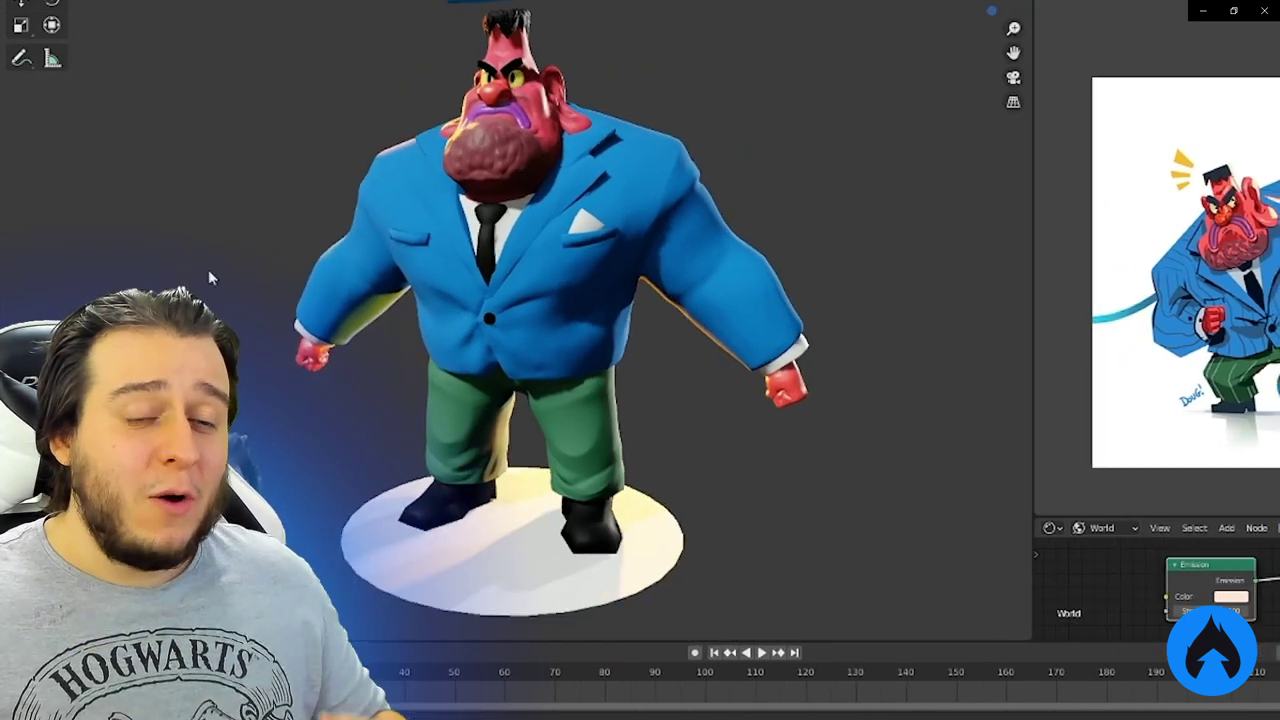
middle_click_drag(600, 152, 711, 89)
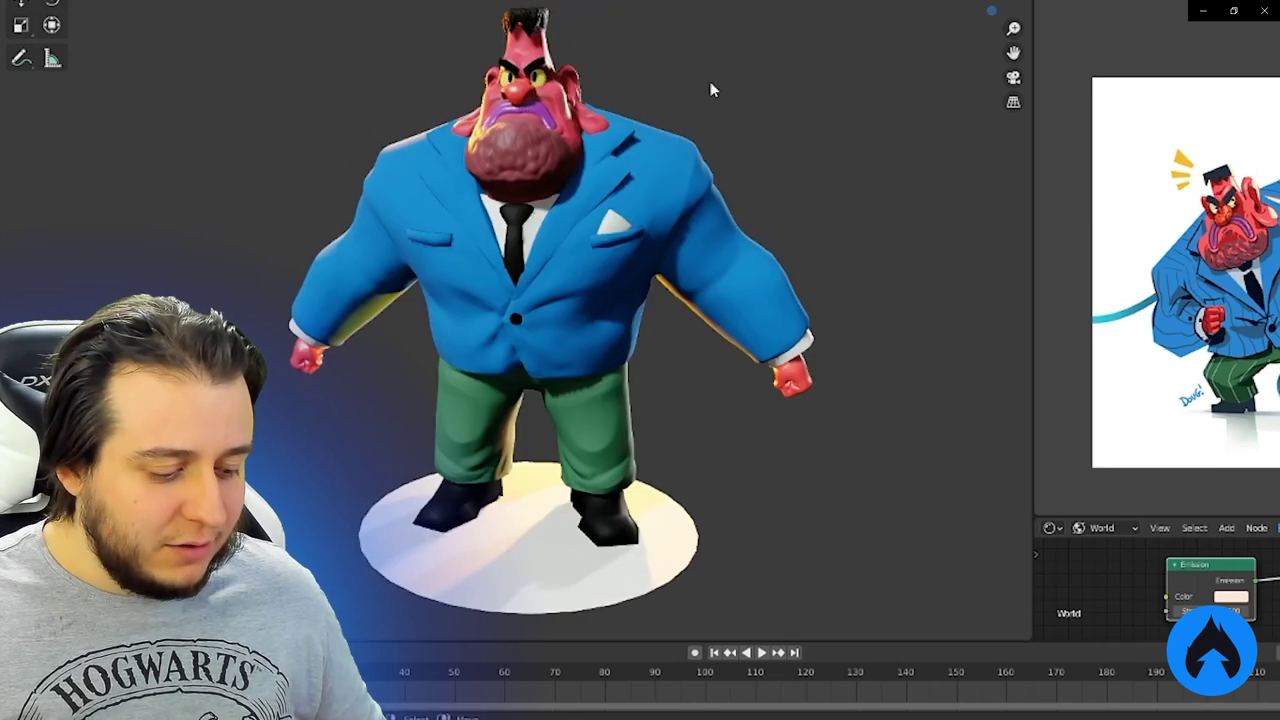
scroll(711, 89, "up", 6)
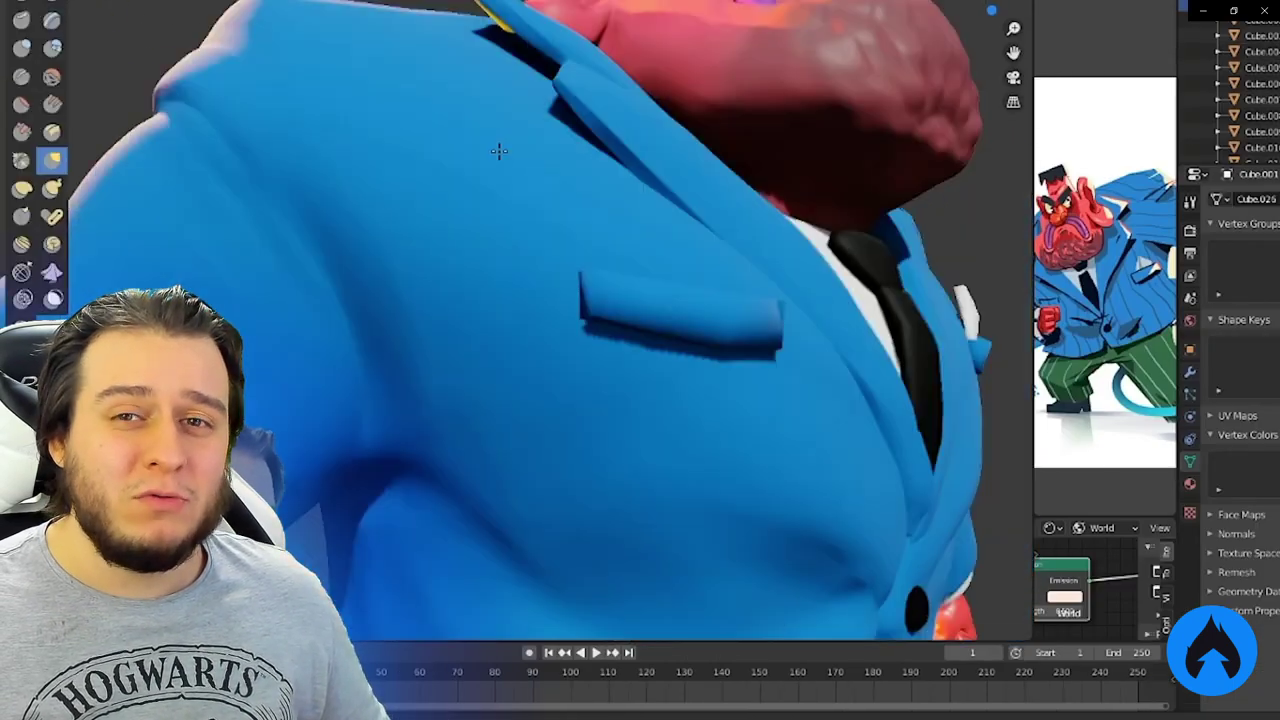
scroll(670, 350, "down", 4)
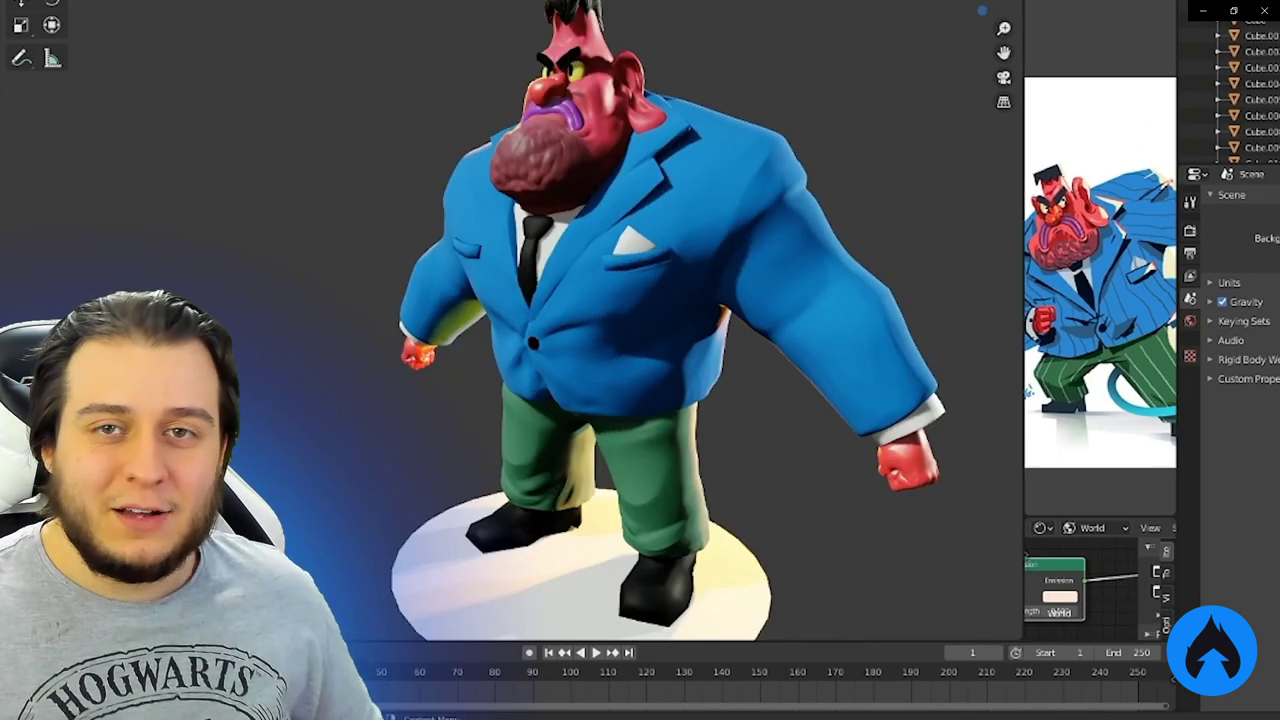
middle_click_drag(838, 325, 685, 412)
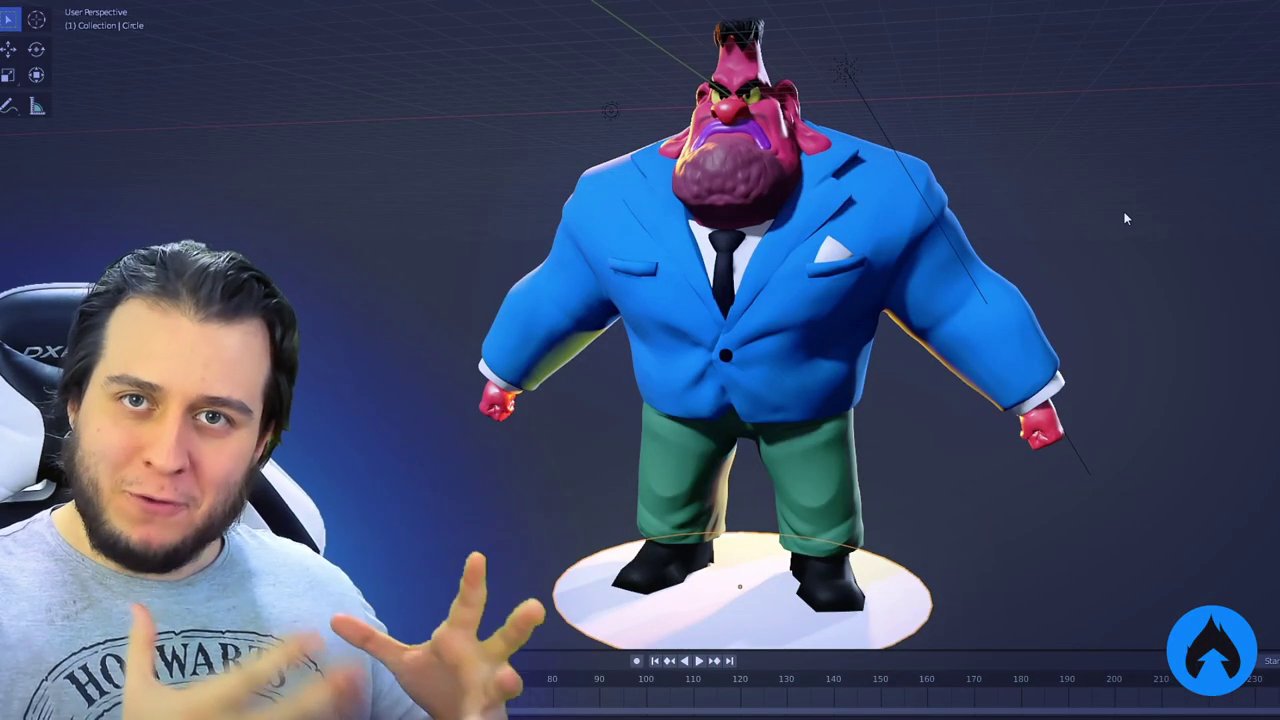
Re-aim the sun light so it points steeply down toward the front of the character
left_click(857, 96)
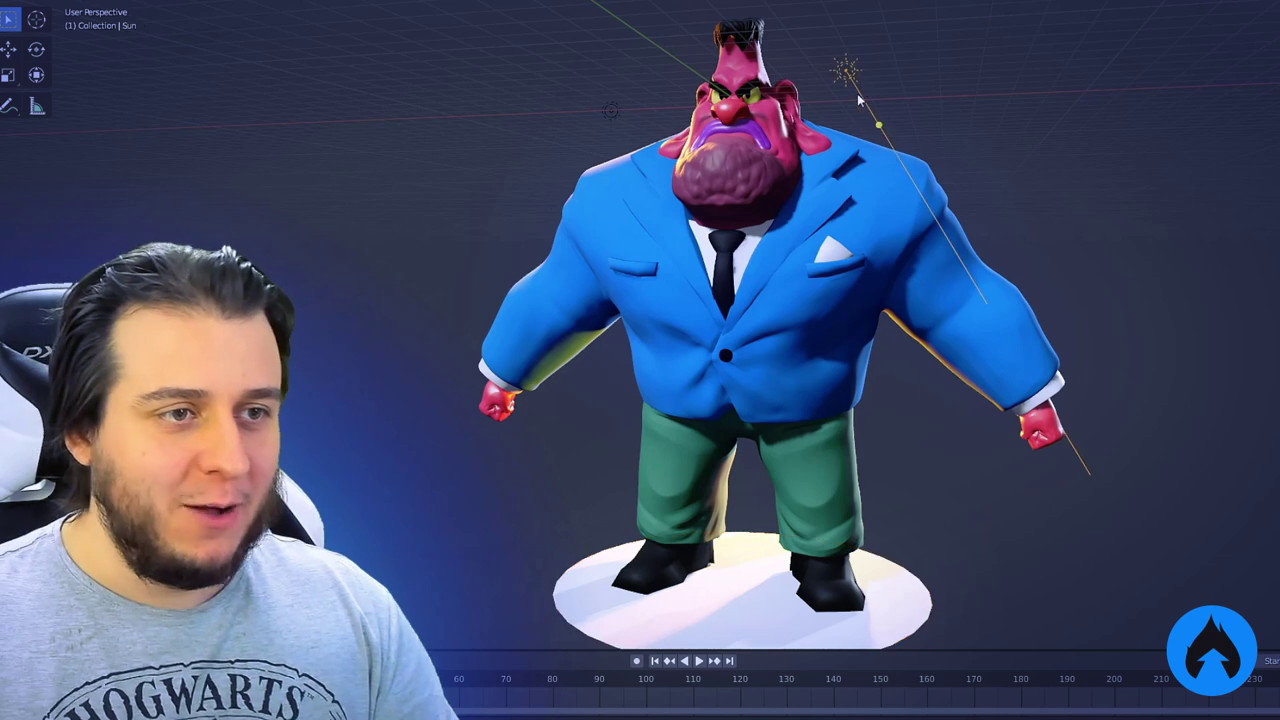
mouse_move(862, 177)
left_mouse_down()
mouse_move(1057, 194)
mouse_move(813, 168)
mouse_move(1011, 177)
mouse_move(937, 174)
mouse_move(940, 137)
mouse_move(939, 148)
mouse_move(783, 122)
left_mouse_up()
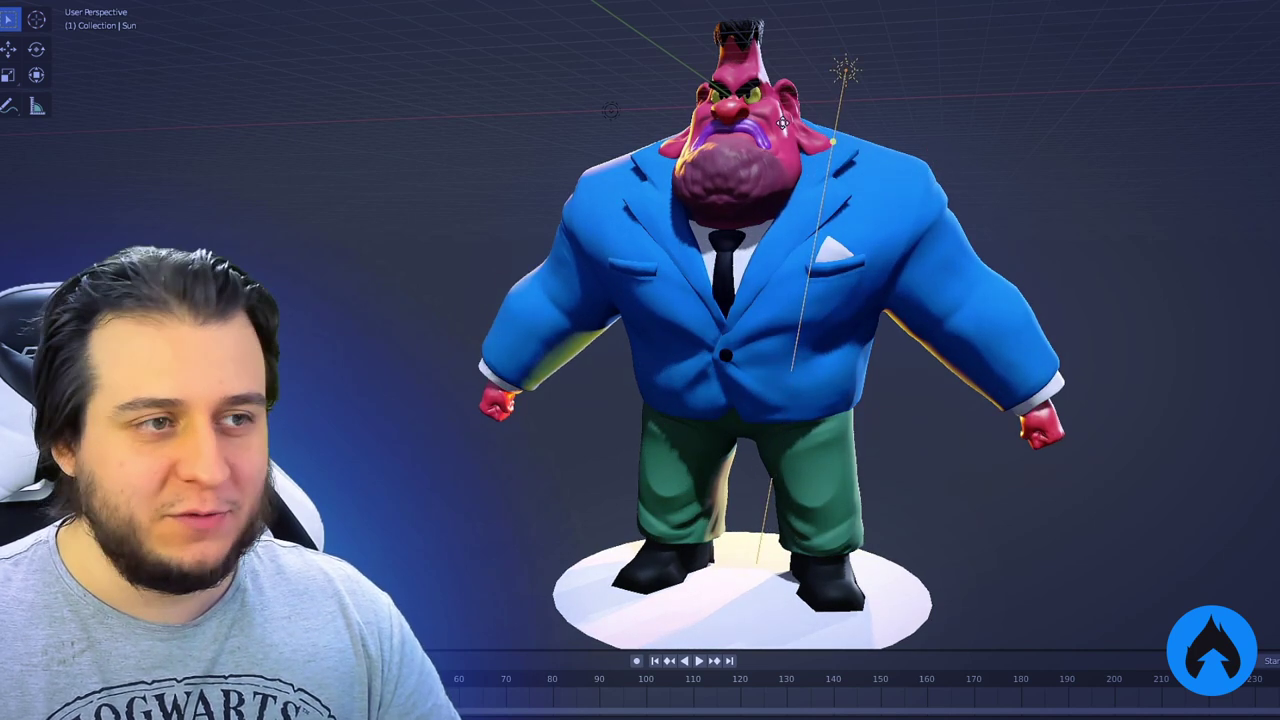
Try moving the point light across behind the character to shift the highlights along its edges
left_click(612, 111)
key("g")
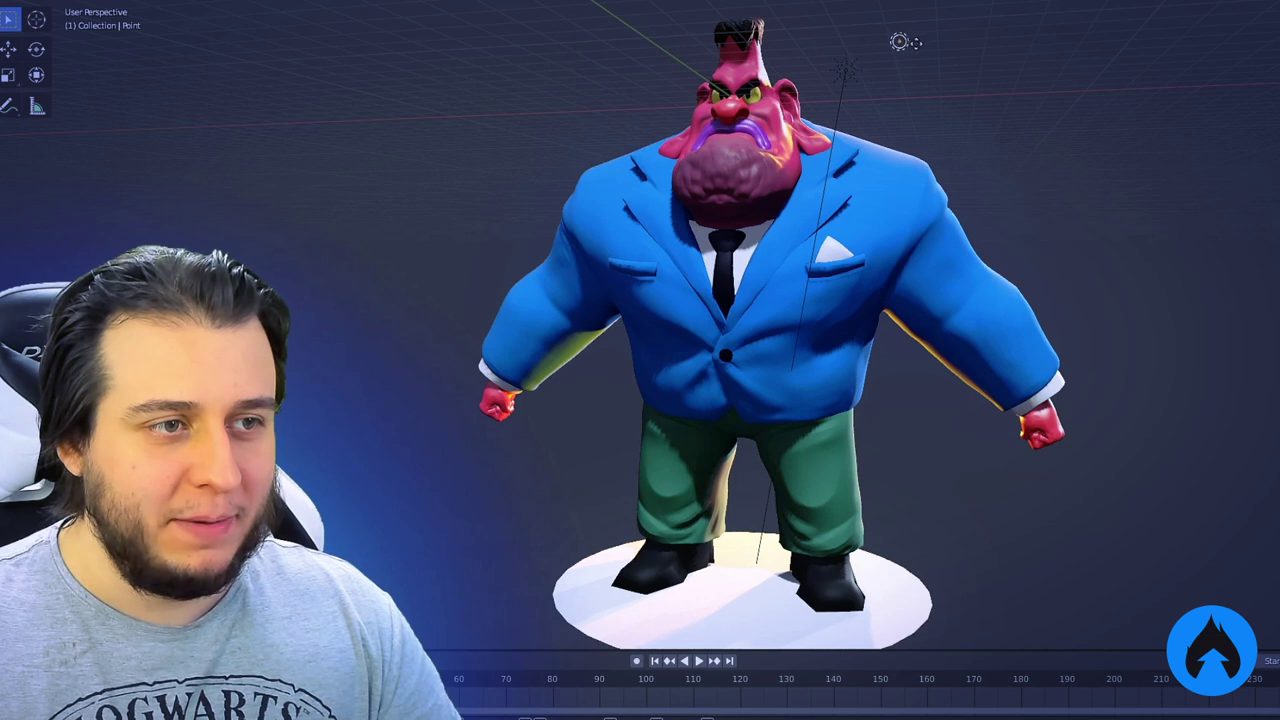
middle_click_drag(666, 43, 983, 237)
left_click(983, 236)
mouse_move(978, 232)
left_mouse_down()
mouse_move(1071, 443)
mouse_move(1023, 388)
mouse_move(1034, 291)
mouse_move(1017, 331)
left_mouse_up()
mouse_move(1017, 331)
middle_mouse_down()
mouse_move(860, 298)
mouse_move(880, 305)
mouse_move(737, 380)
mouse_move(896, 339)
mouse_move(912, 418)
middle_mouse_up()
left_click(913, 420)
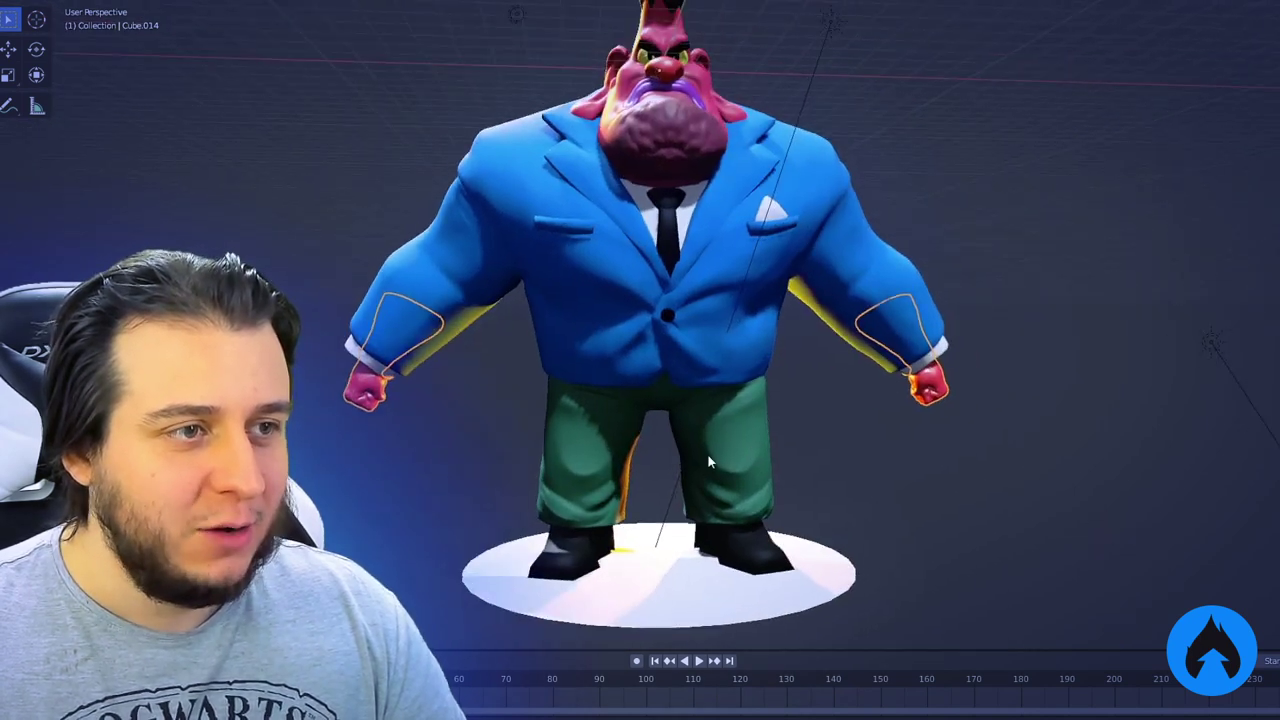
Check the lit character from the side and front, and hide the viewport overlays for a clean full-figure view
middle_click_drag(707, 462, 734, 436)
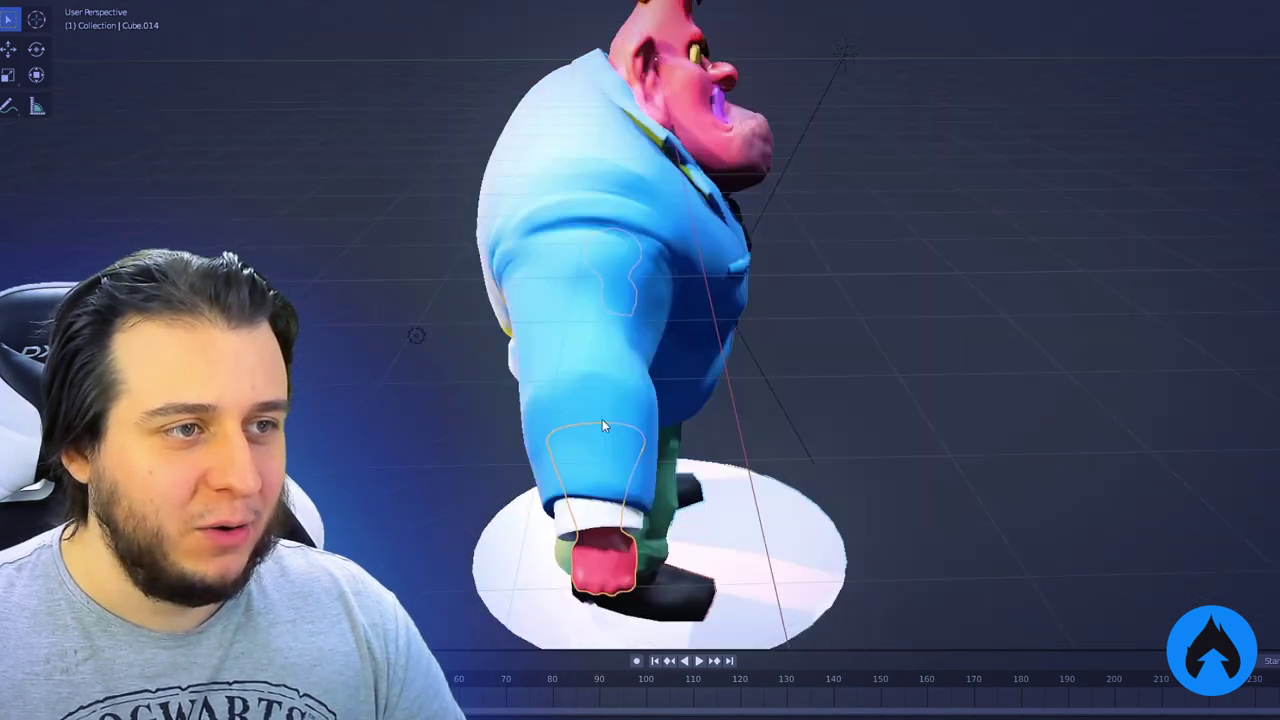
middle_click_drag(602, 419, 760, 426)
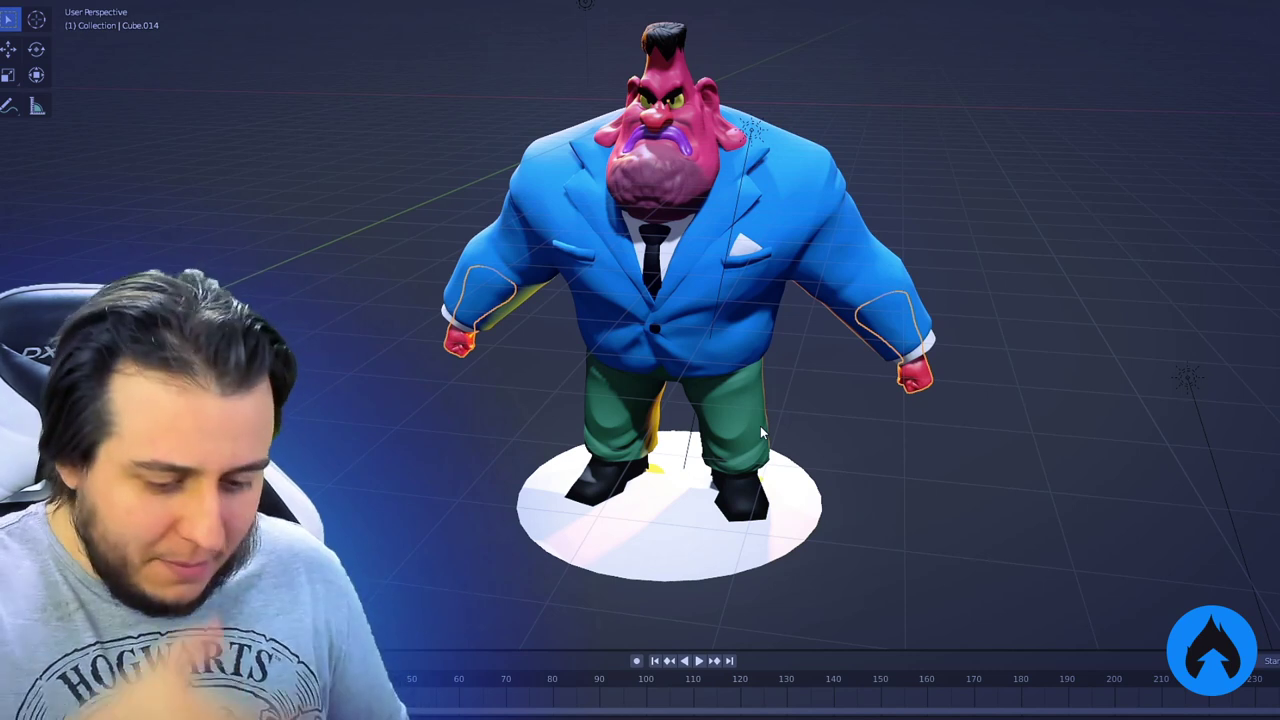
key("shift+alt+z")
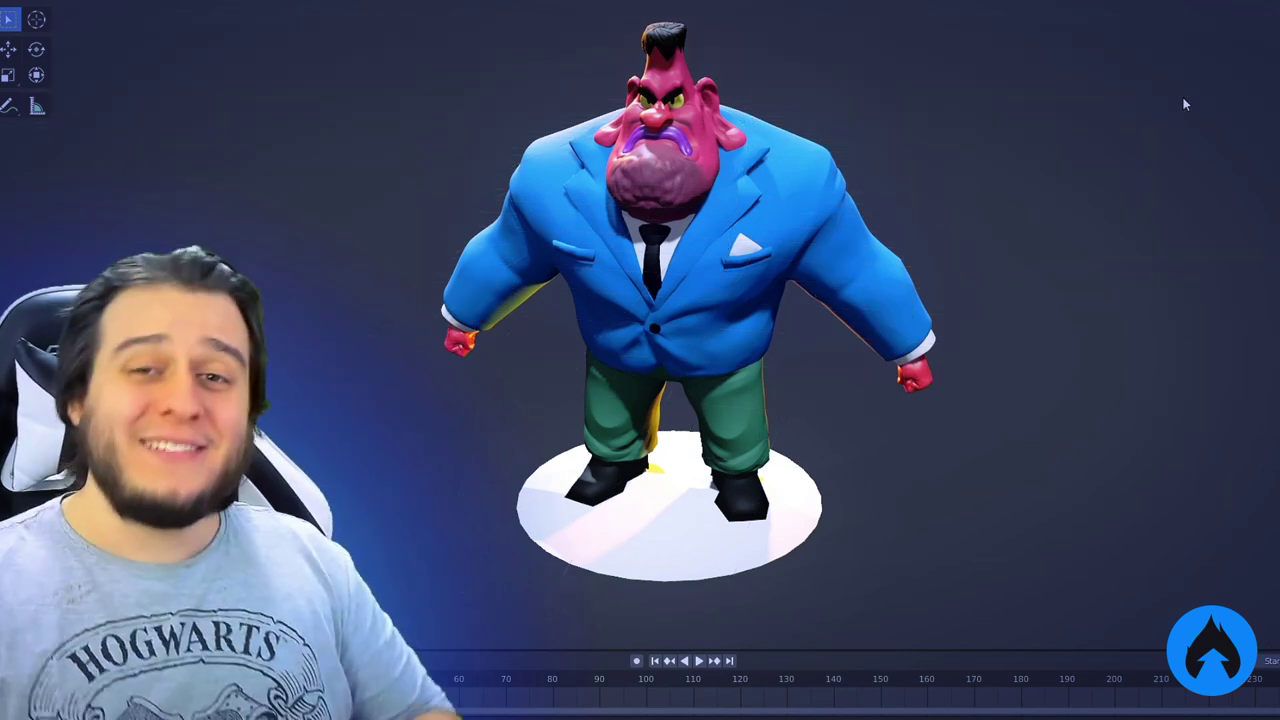